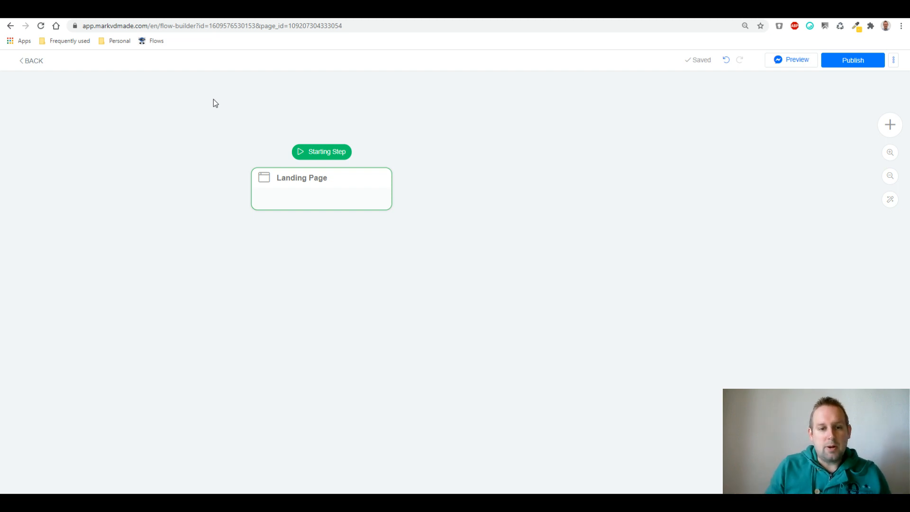
- Reposition the Landing Page block, add a Send Message step beside it and make the message the starting step
drag(354, 207, 433, 222)
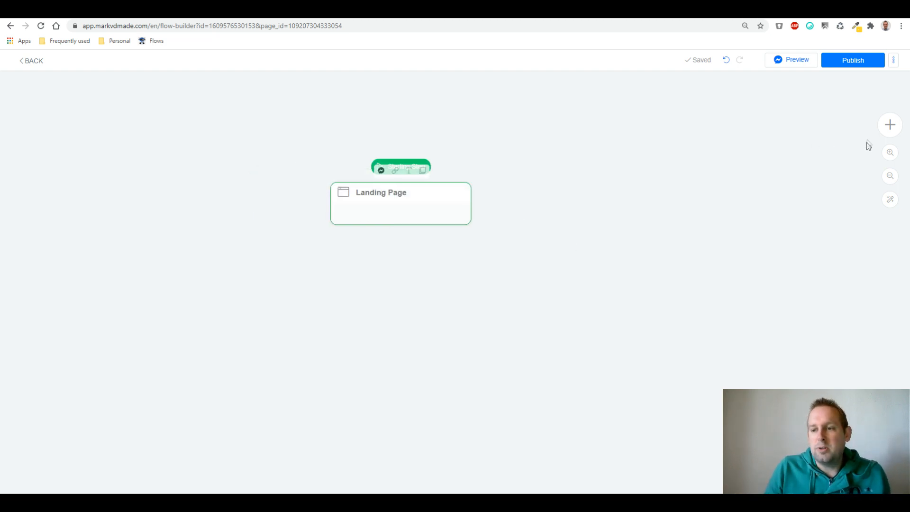
click(883, 127)
click(847, 152)
drag(658, 294, 138, 156)
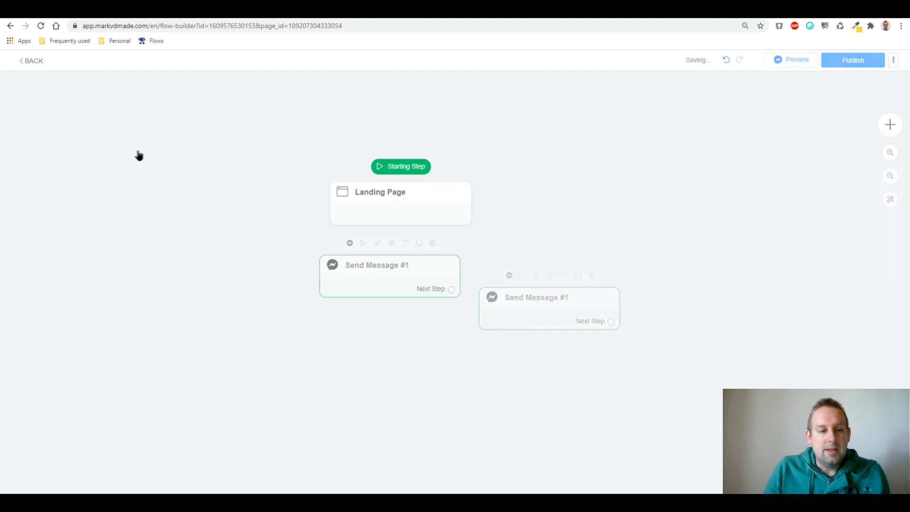
click(88, 135)
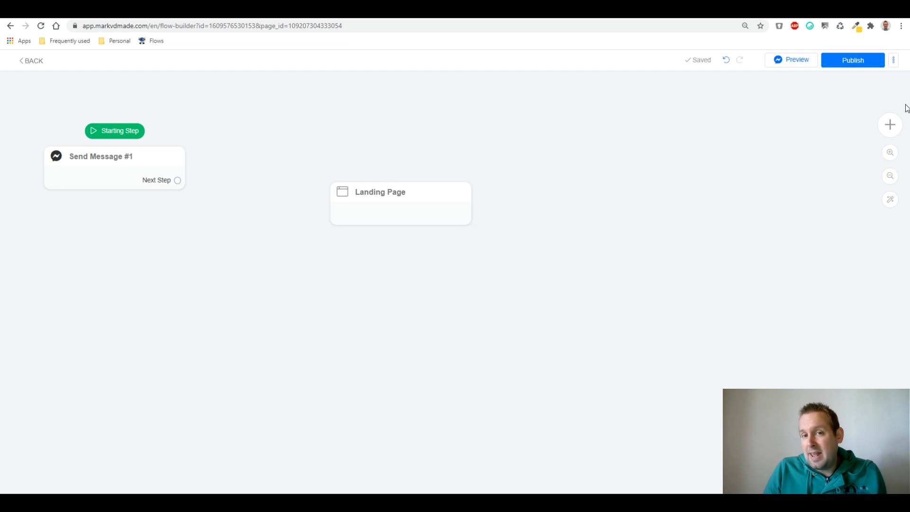
- Make the Landing Page the starting step again and delete the Send Message #1 step
click(890, 124)
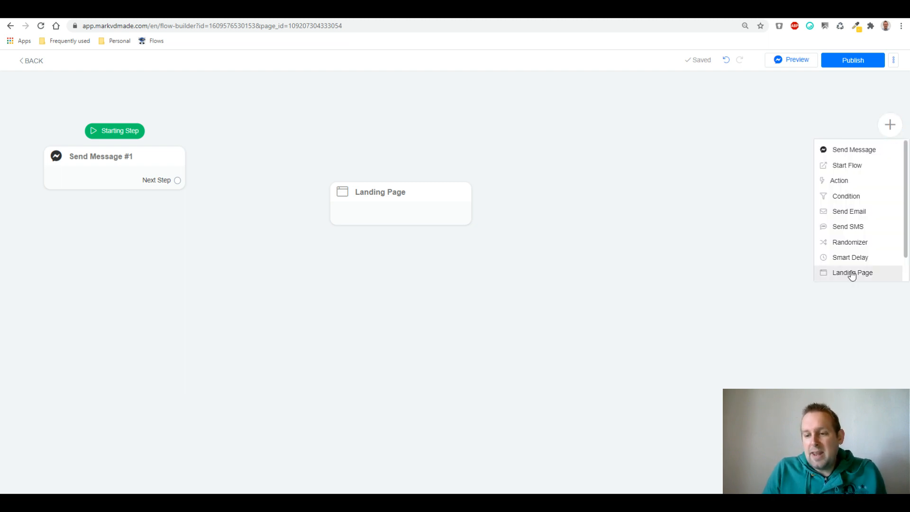
mouse_move(386, 206)
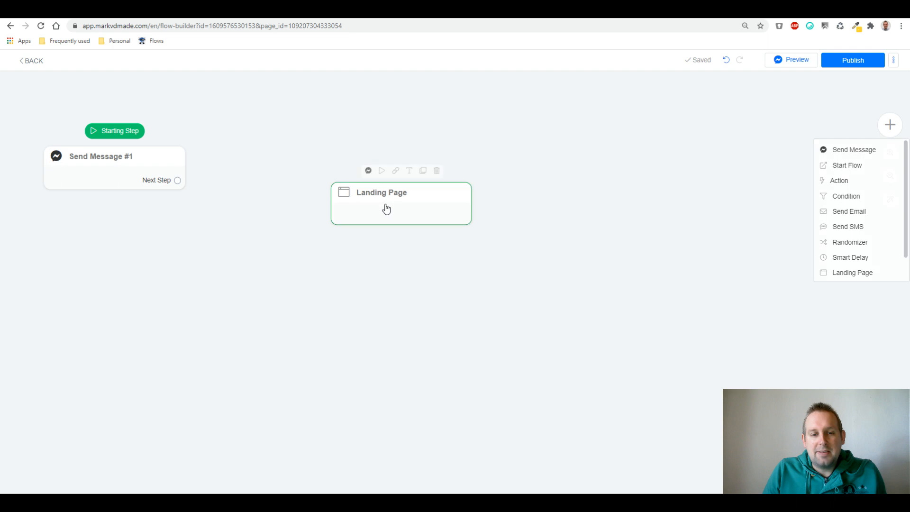
click(382, 172)
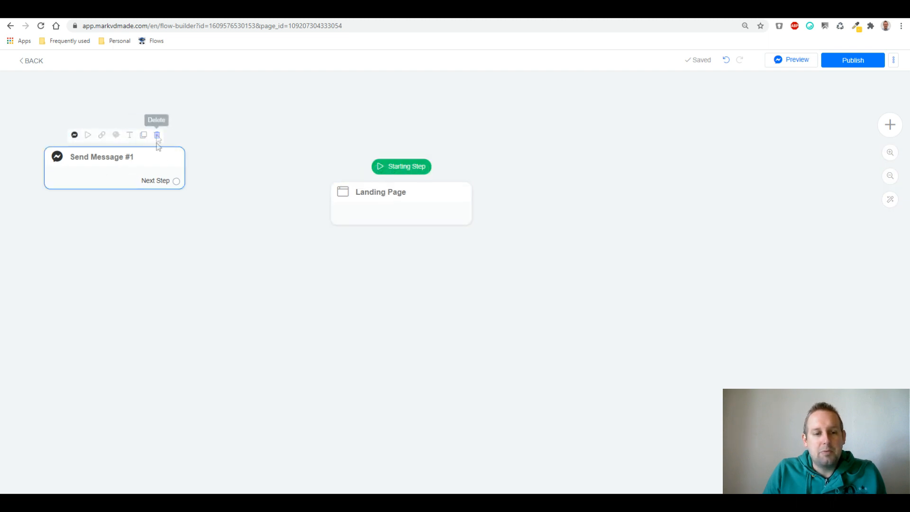
click(156, 136)
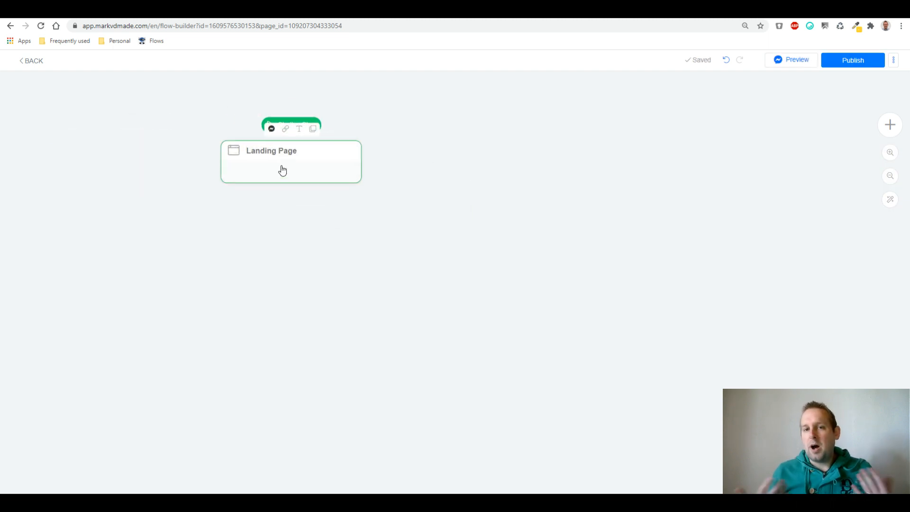
- Open the Landing Page for editing and add a headline reading "Welcome to this page"
click(283, 169)
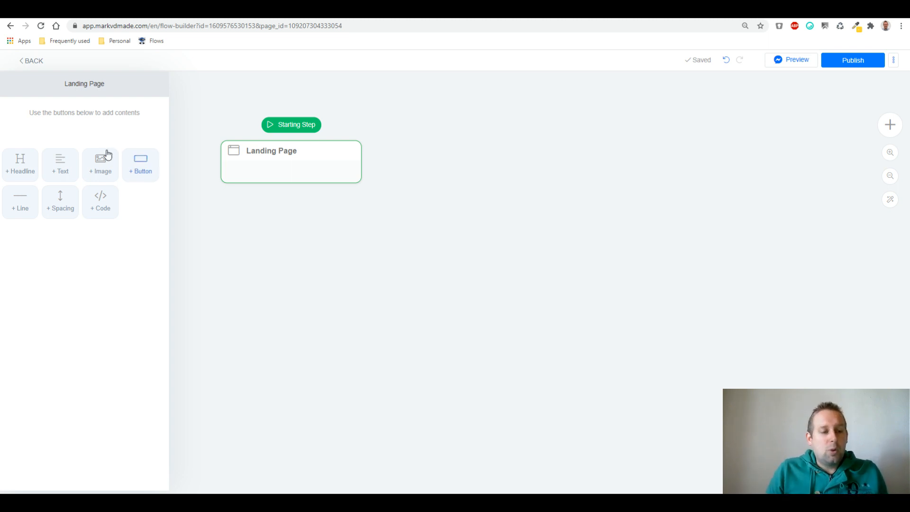
click(10, 168)
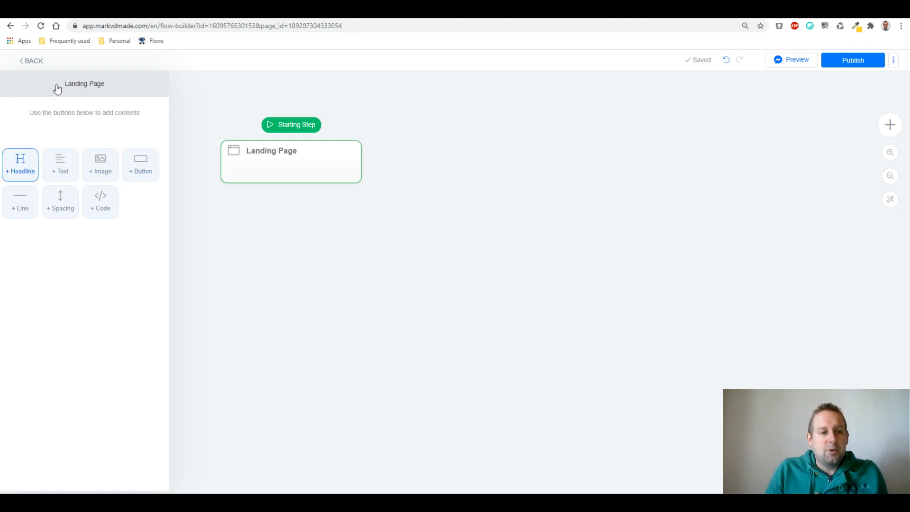
click(77, 136)
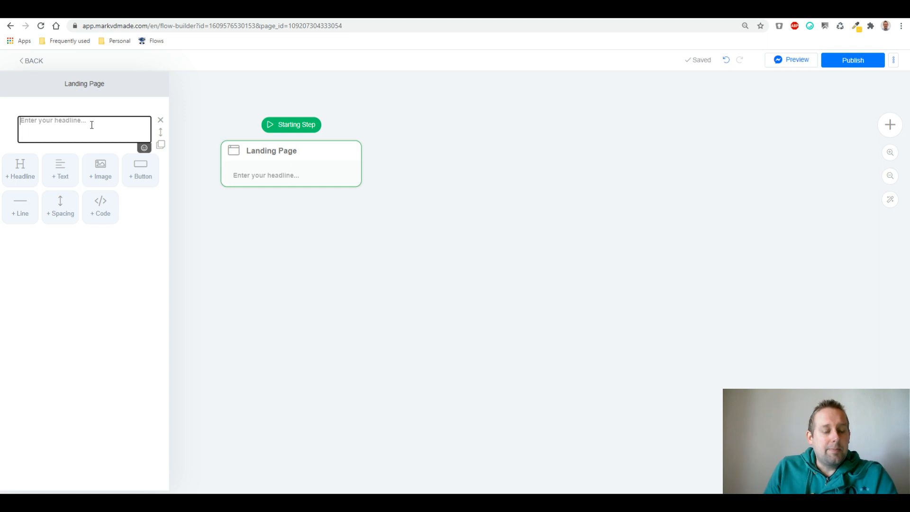
text(Welcome )
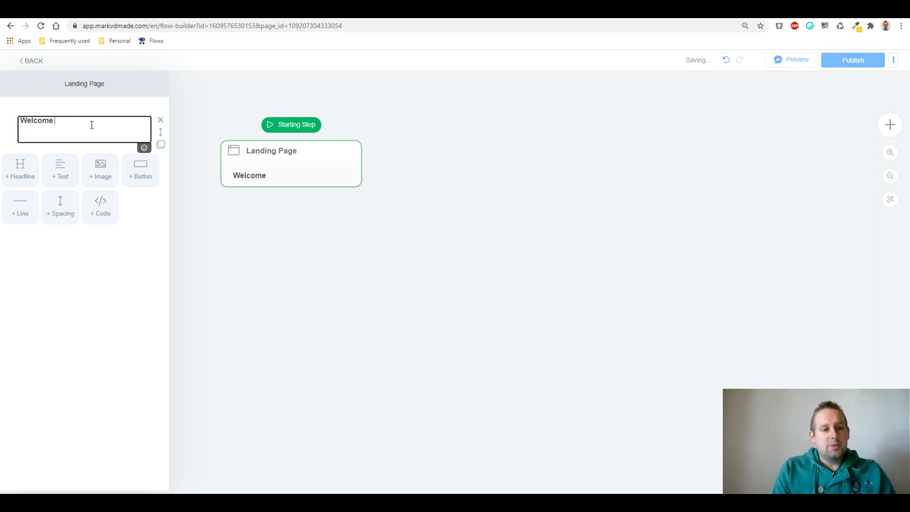
text(to this page)
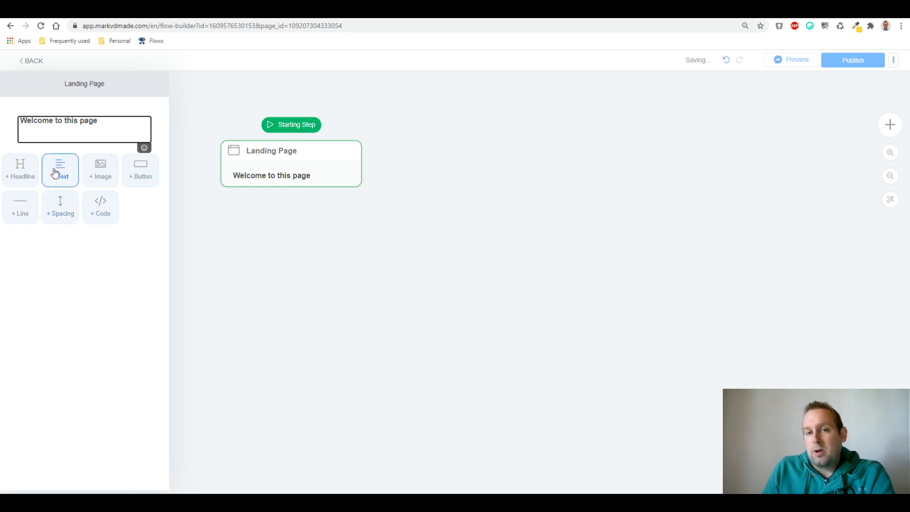
- Add a text block reading "Hey its great to see you here and I am going to share some value bombs right on this page!"
click(59, 167)
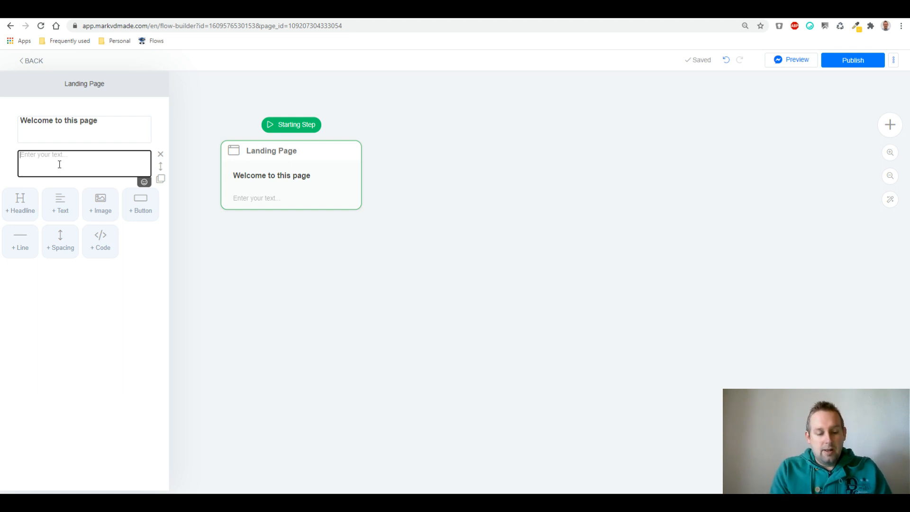
text(Hey its great)
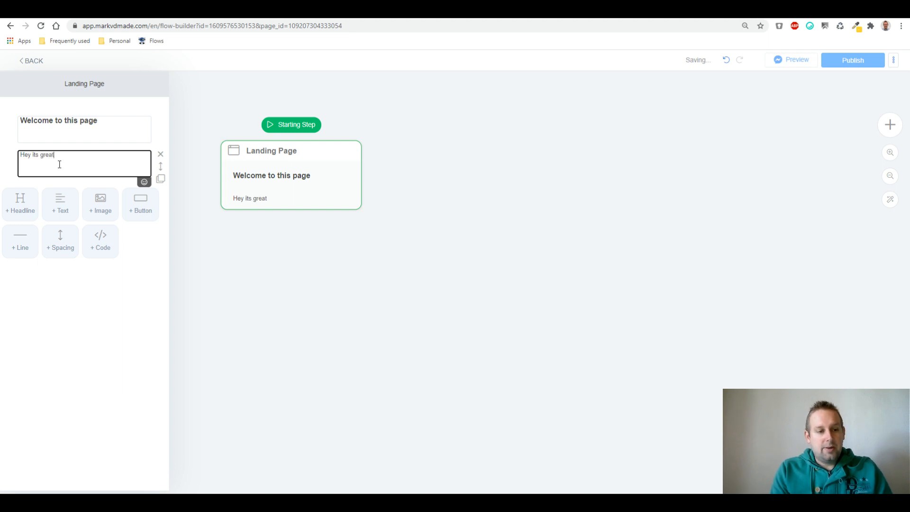
text( to see you )
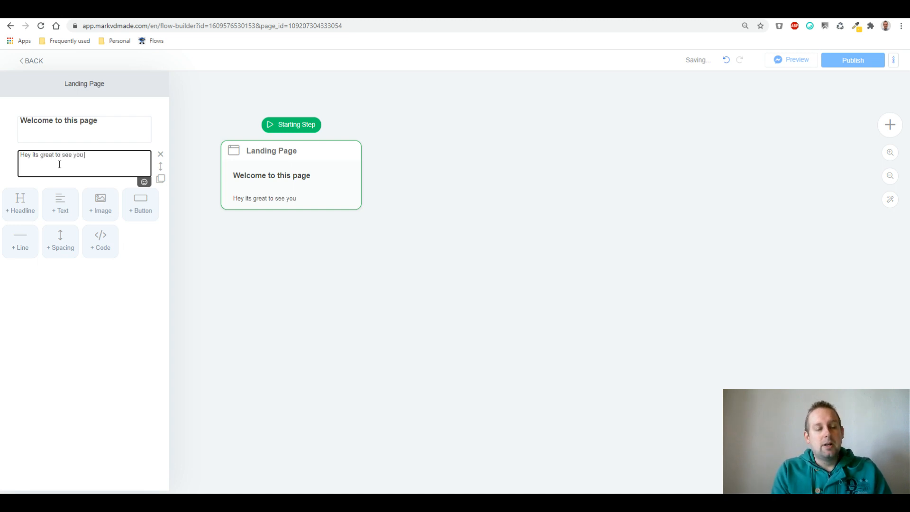
text(here and )
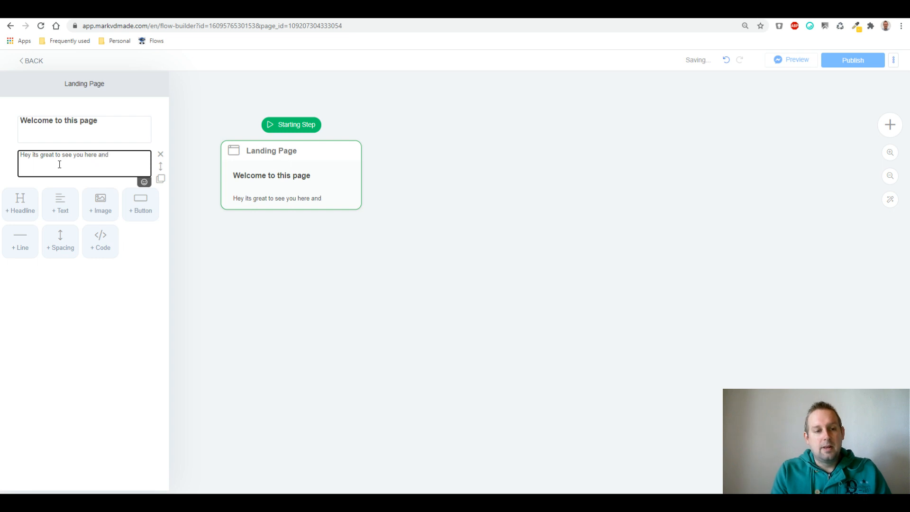
text(I am going th)
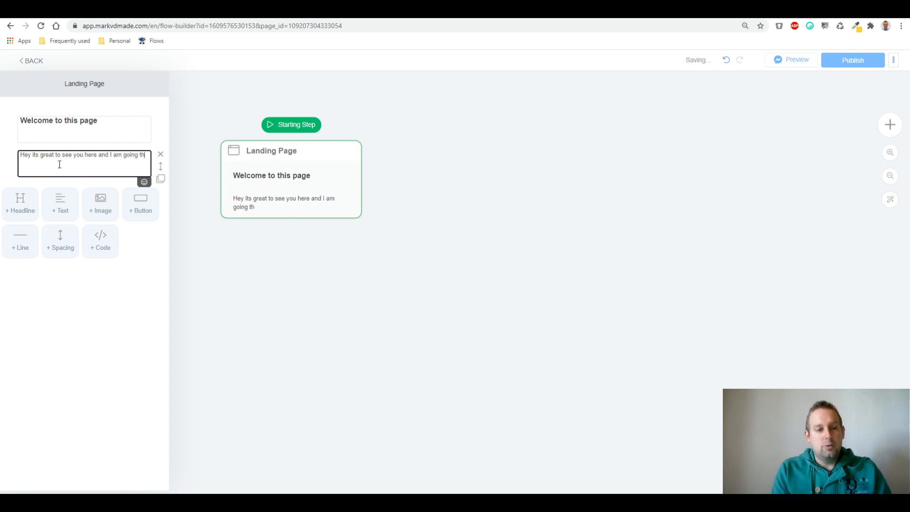
key(BackSpace)
text(o share some)
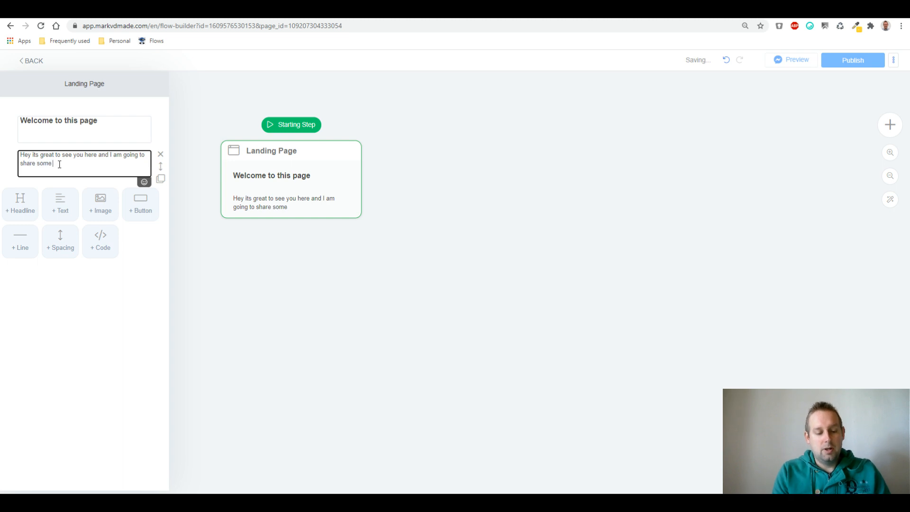
text( value bombs )
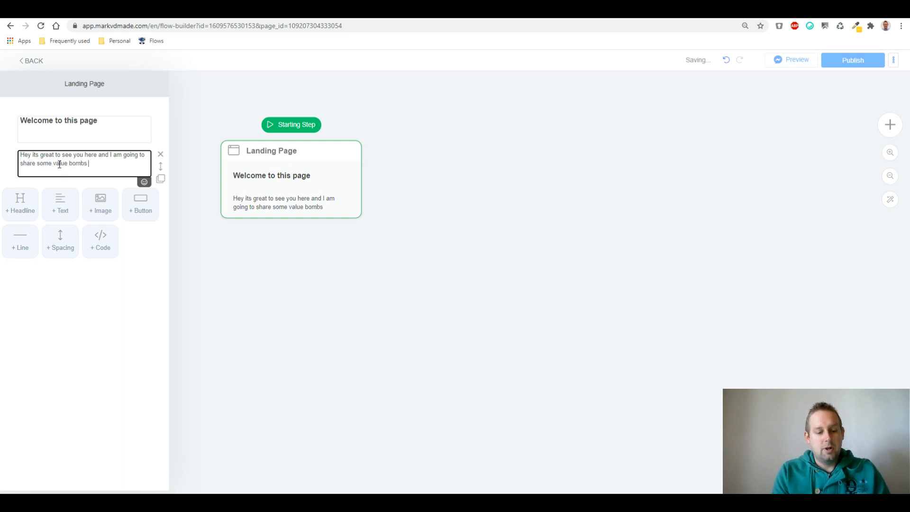
text(right on this page!)
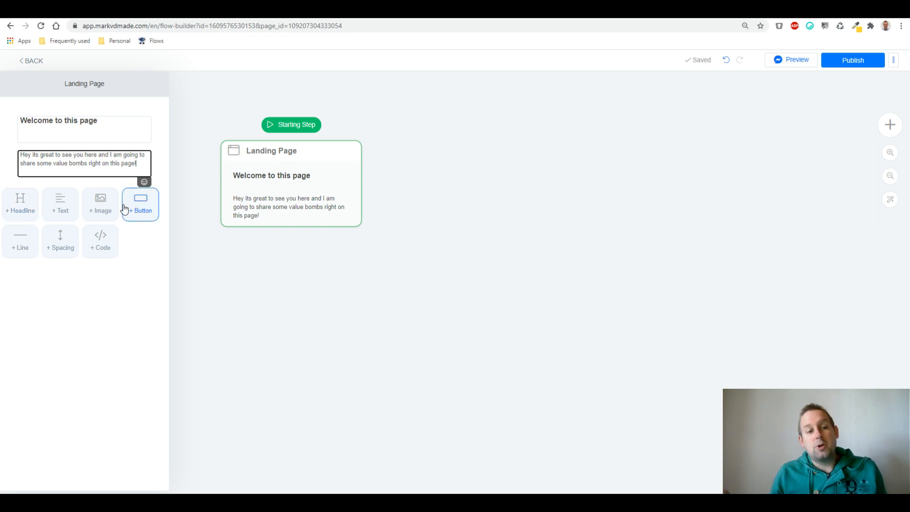
- Insert an image of hands holding a smartphone below the text and publish the landing page flow
click(100, 205)
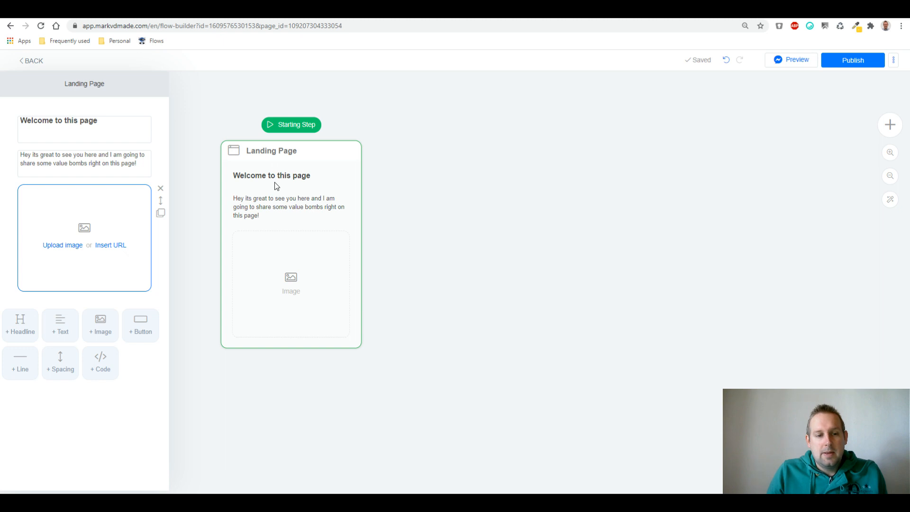
click(118, 236)
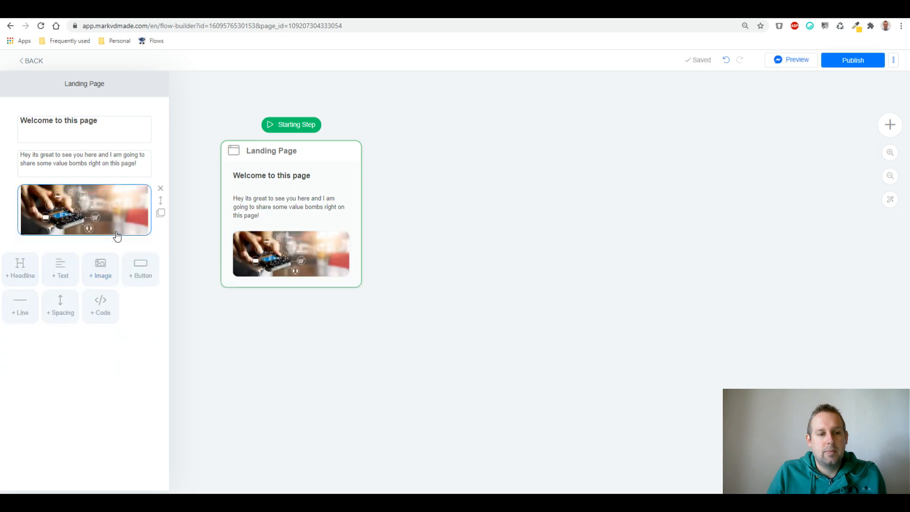
click(841, 60)
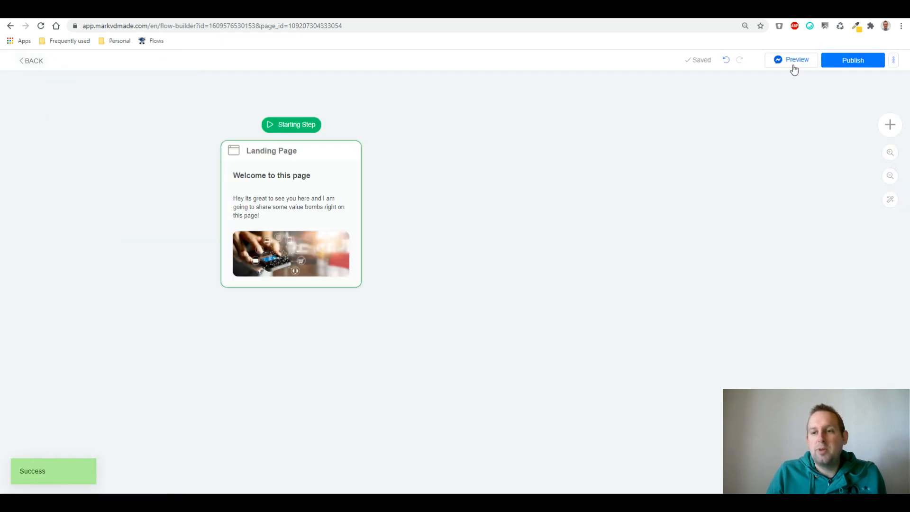
- Copy the landing page's link, view the published page in a new browser tab and return to the flow builder
click(285, 129)
key(ctrl+t)
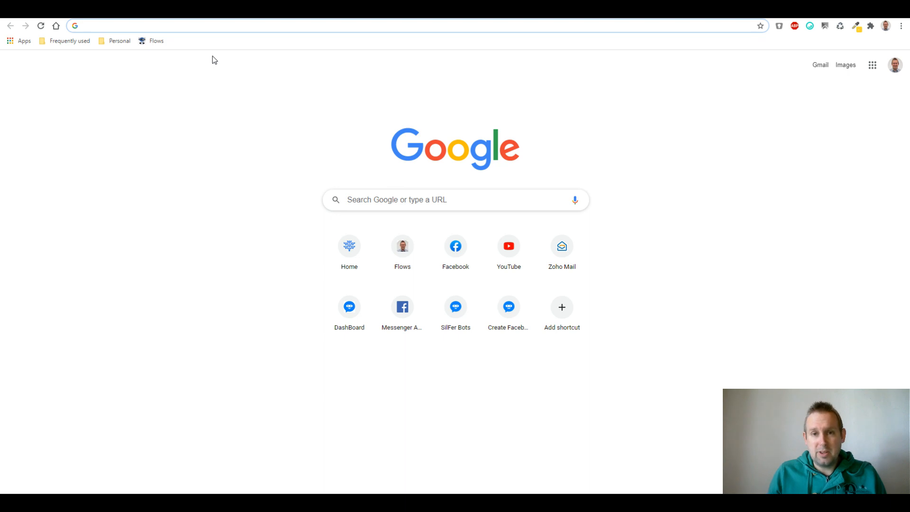
key(ctrl+v)
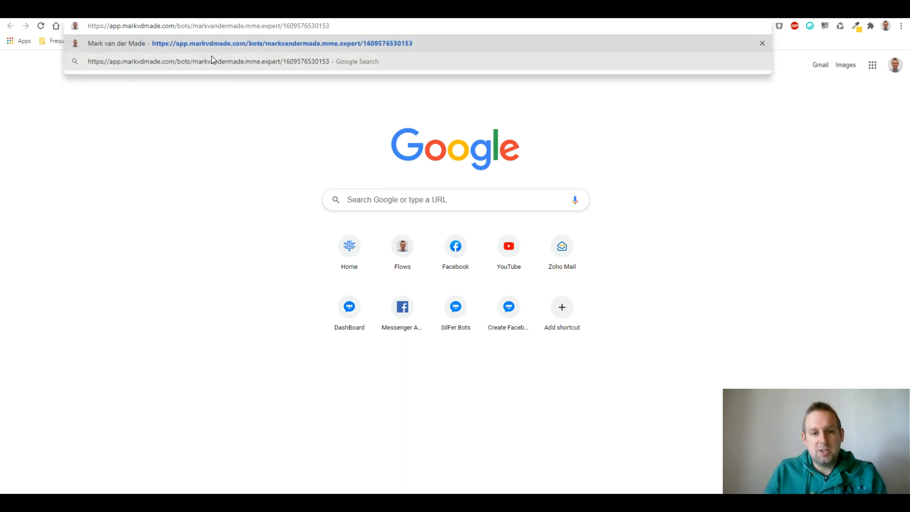
key(Return)
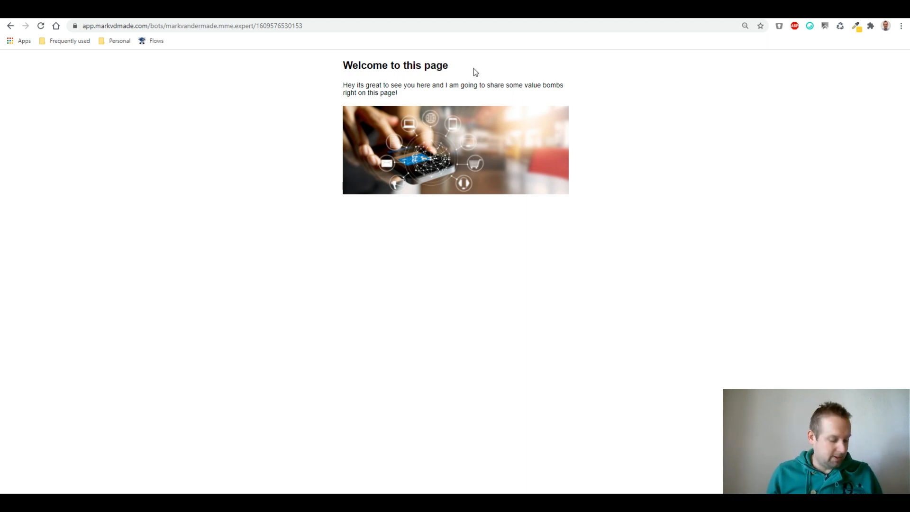
click(190, 11)
- Add a button below the landing page's image and view its action options, keeping the default title
mouse_move(300, 187)
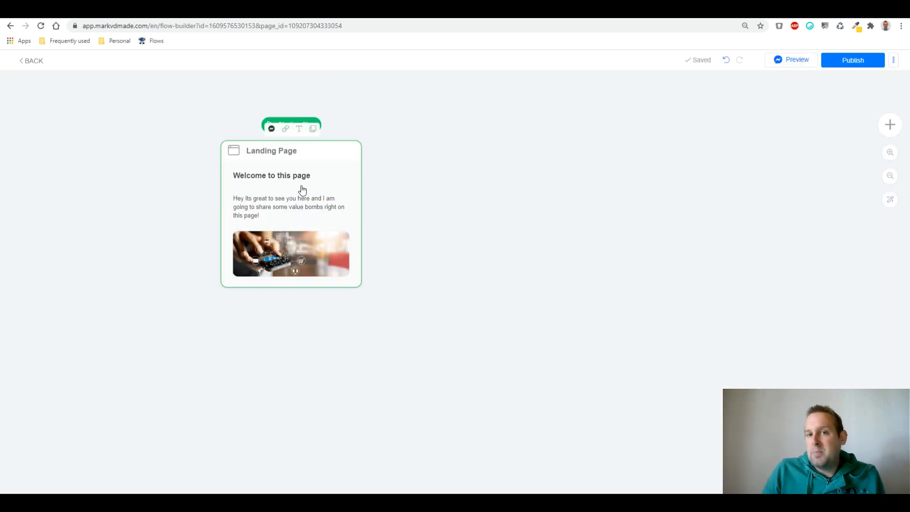
click(317, 180)
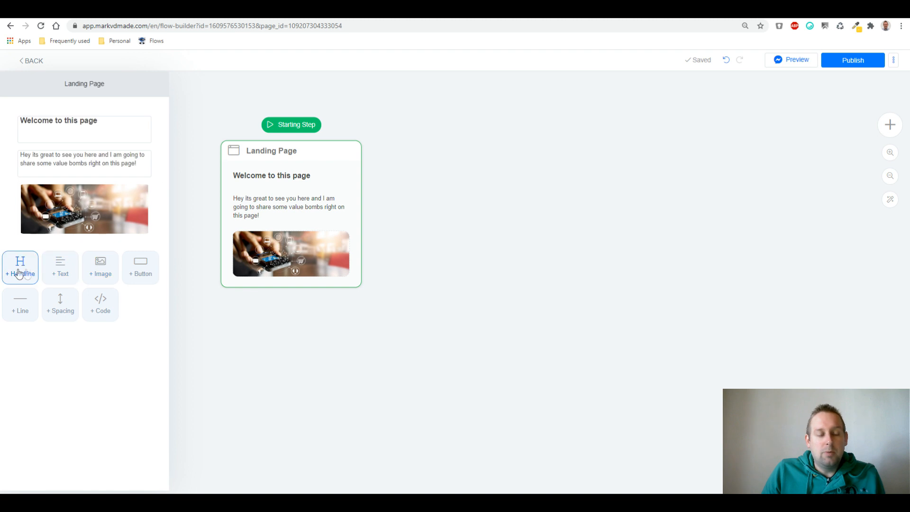
click(142, 265)
click(85, 261)
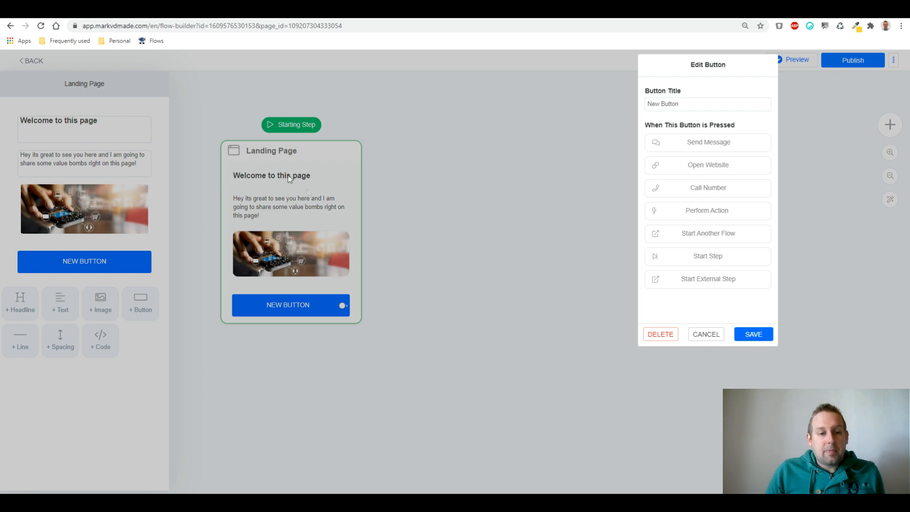
click(705, 335)
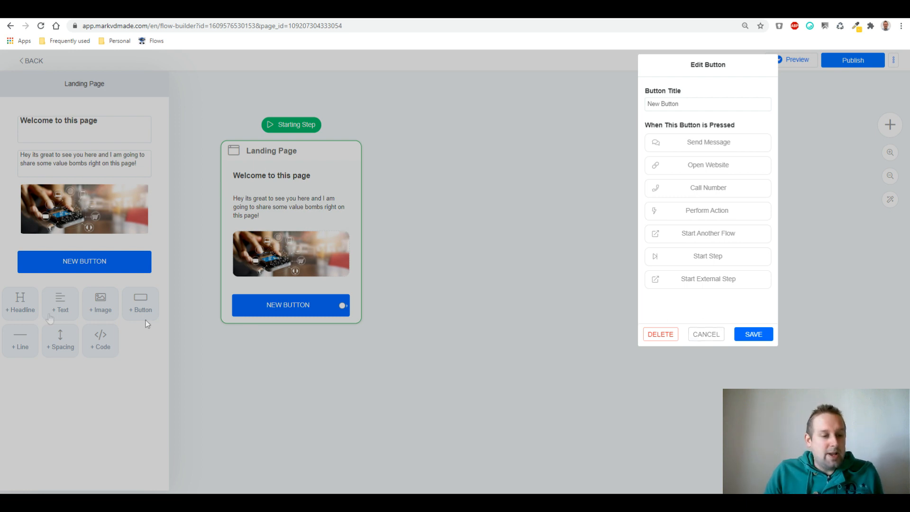
- Add a divider line and an empty code block below the button, removing the trial spacing block
click(22, 346)
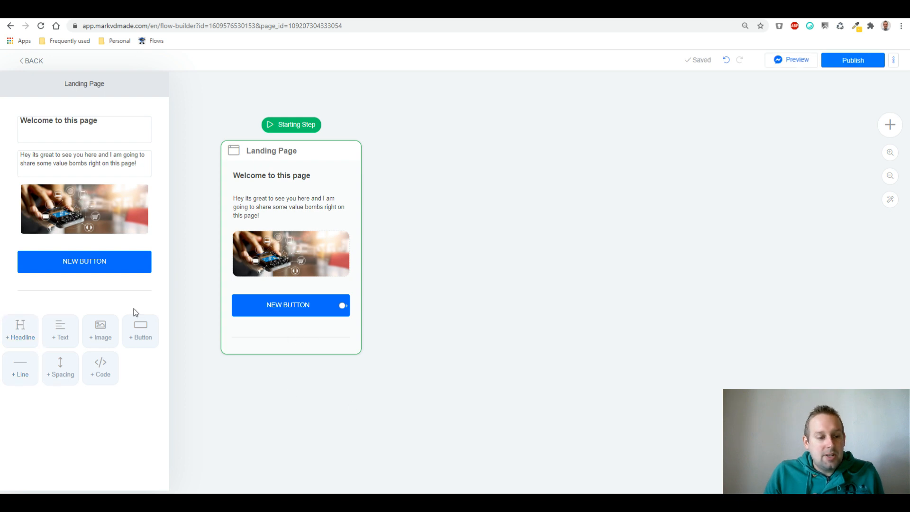
click(62, 374)
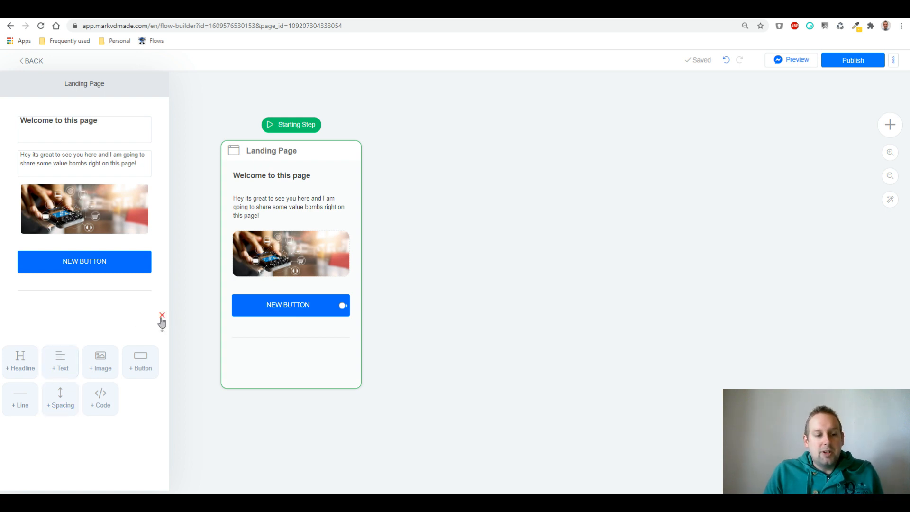
click(162, 316)
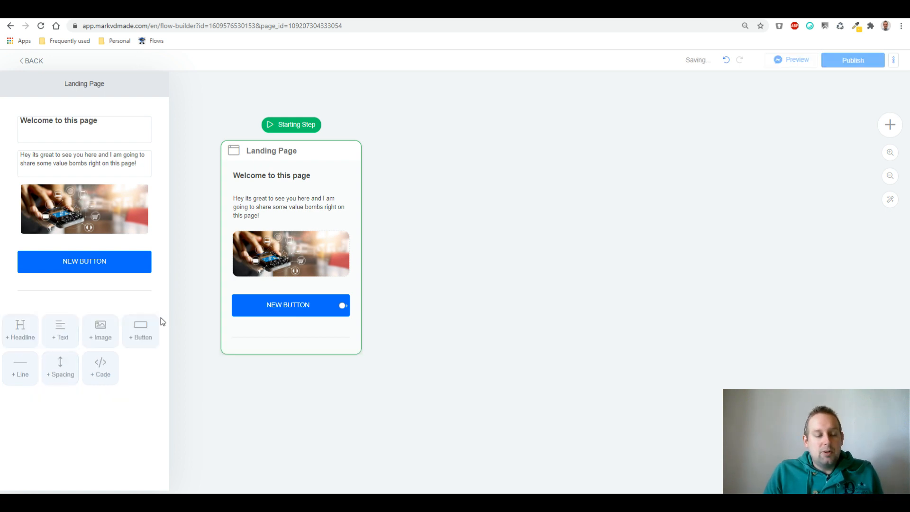
click(99, 370)
click(105, 331)
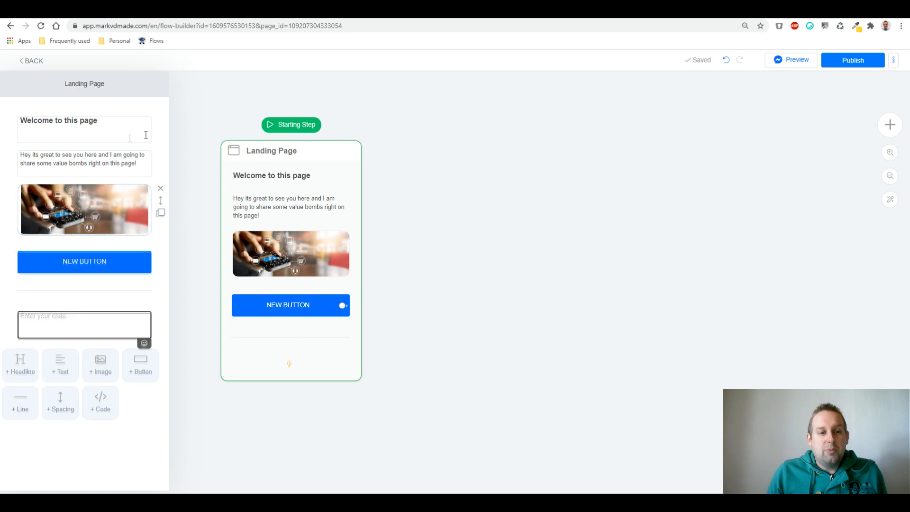
- Remove the code block, divider line and button below the landing page's image, undoing a trial deletion of the headline
click(160, 121)
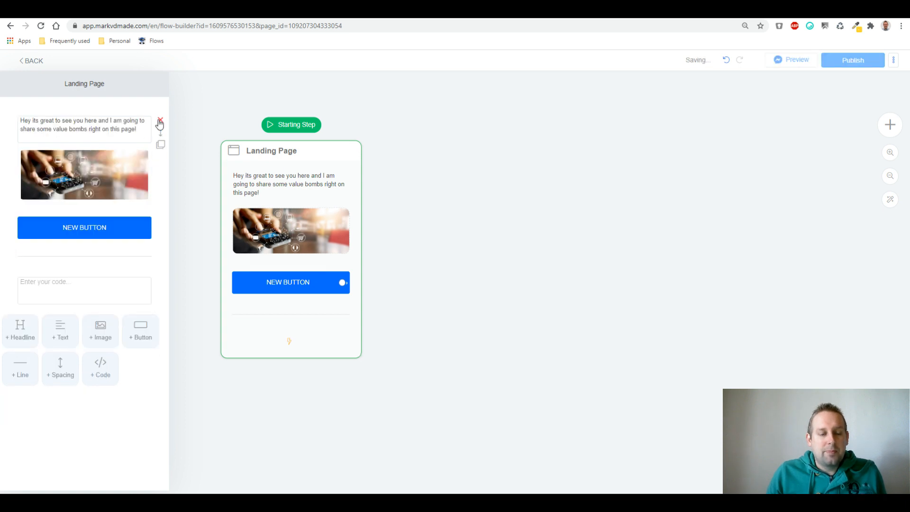
click(728, 61)
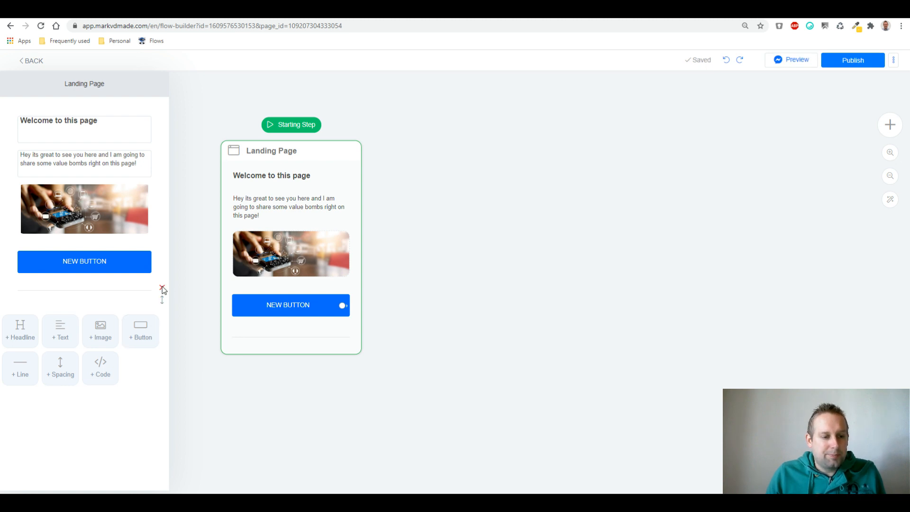
click(162, 287)
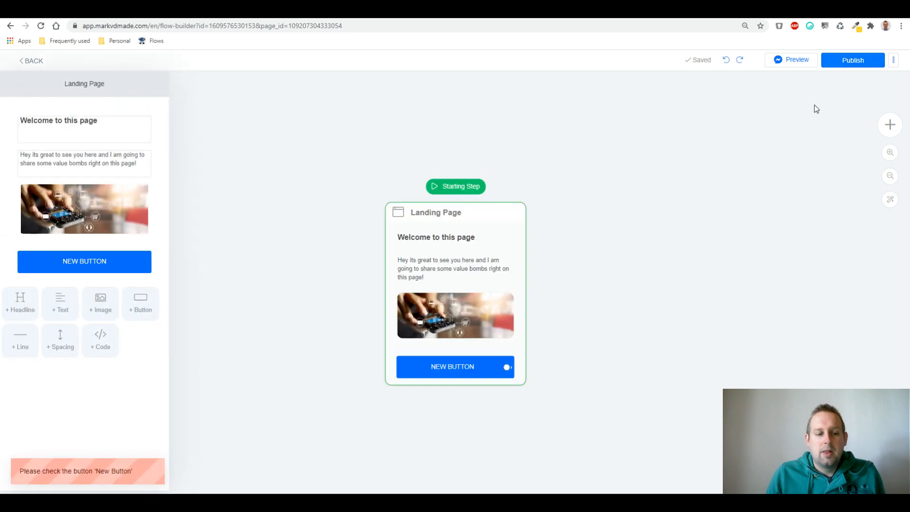
click(95, 261)
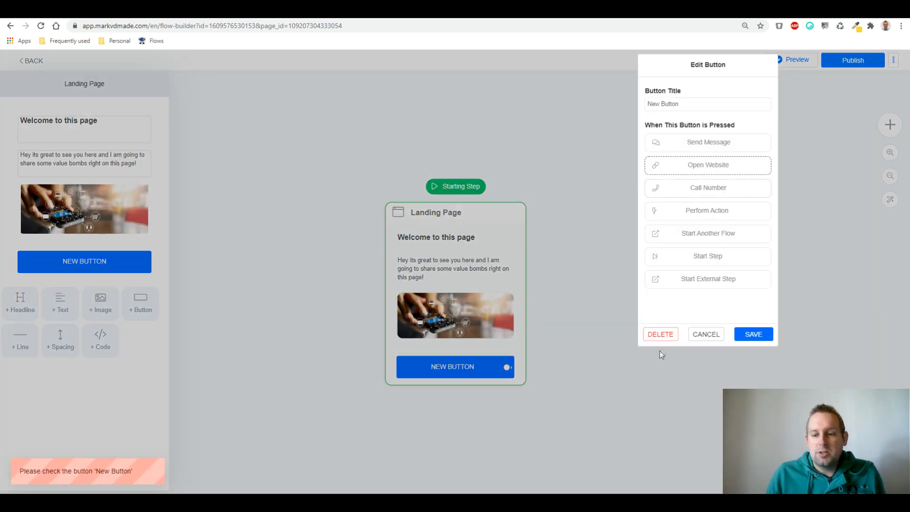
click(661, 335)
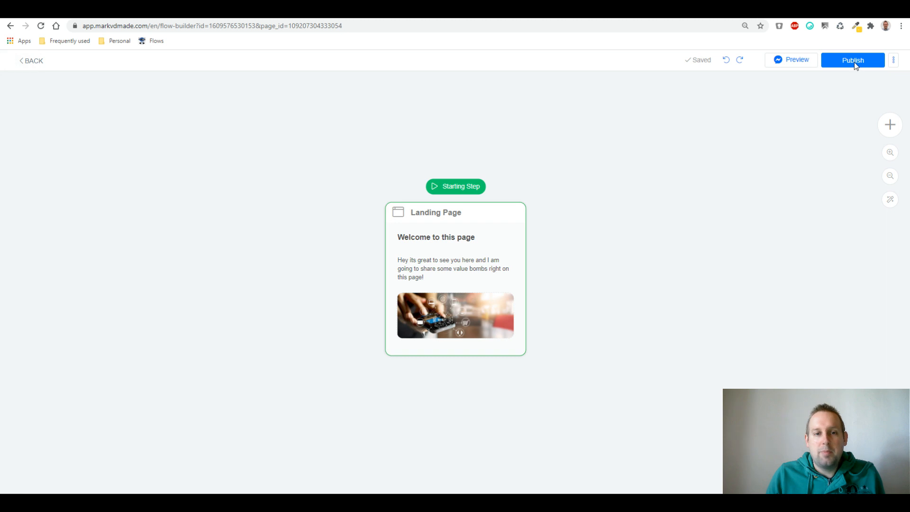
- Publish the landing page with a divider line below the image, reload the published page and return to the flow builder
click(853, 62)
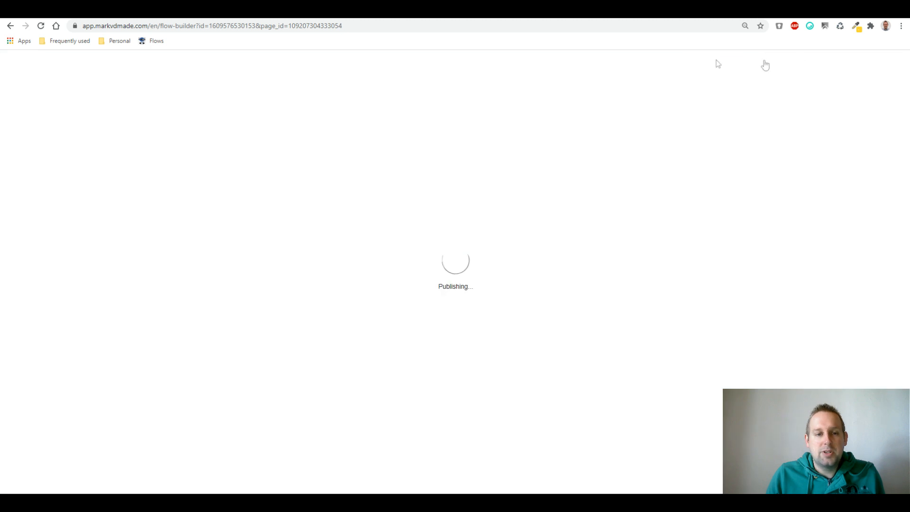
click(41, 27)
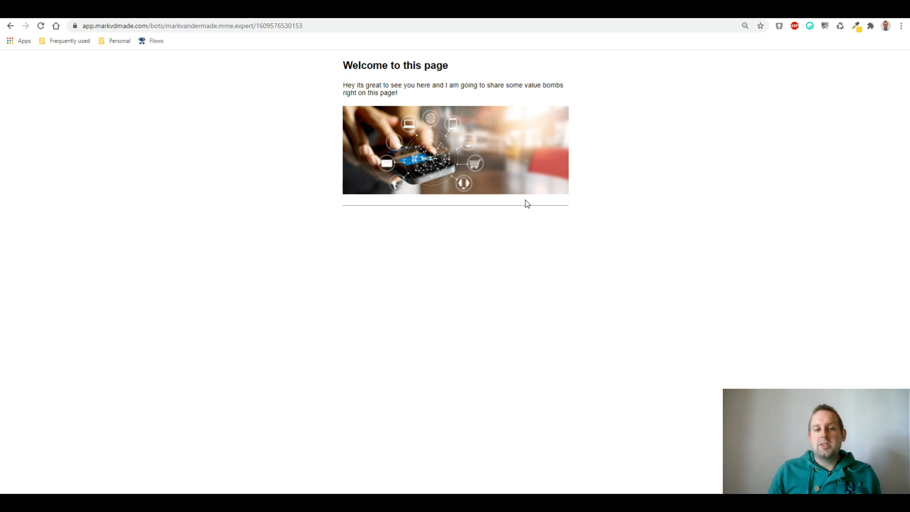
click(39, 12)
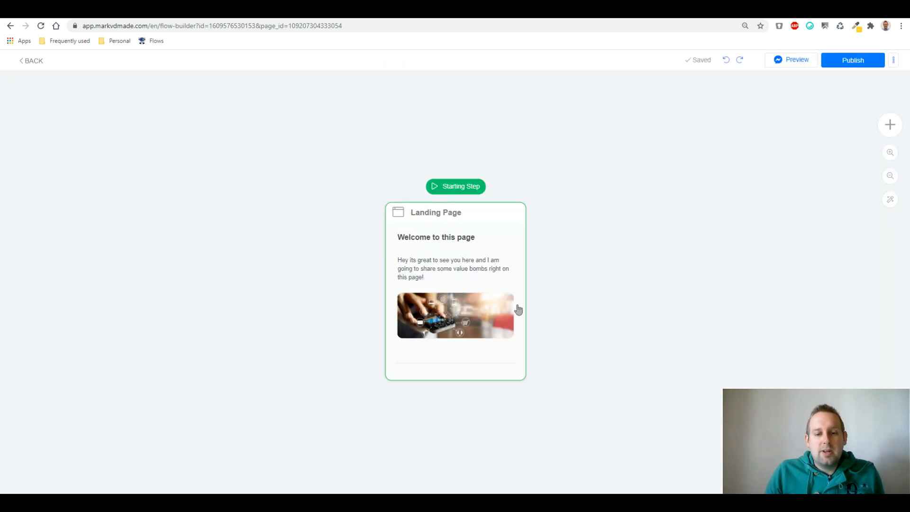
- Open the Landing Page step for editing, add a code block below the divider line and switch to HTML5-Editor.Net
click(518, 309)
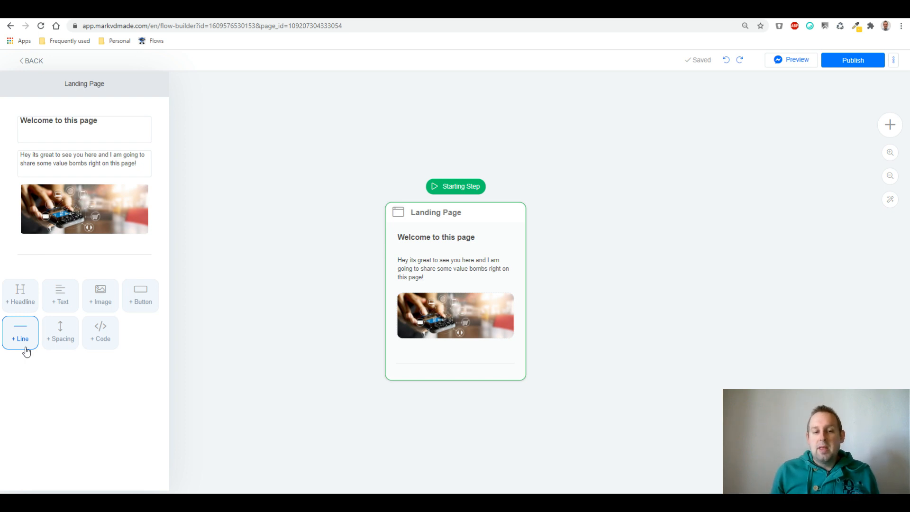
mouse_move(159, 254)
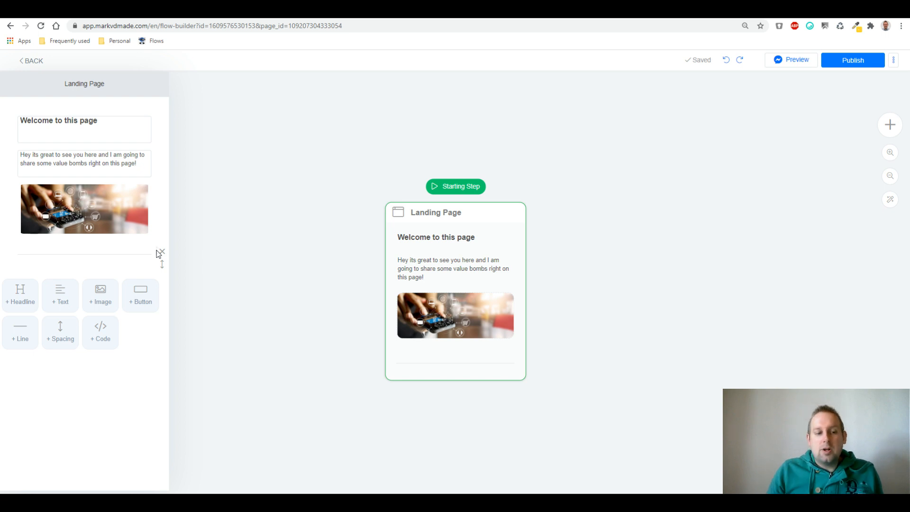
click(105, 342)
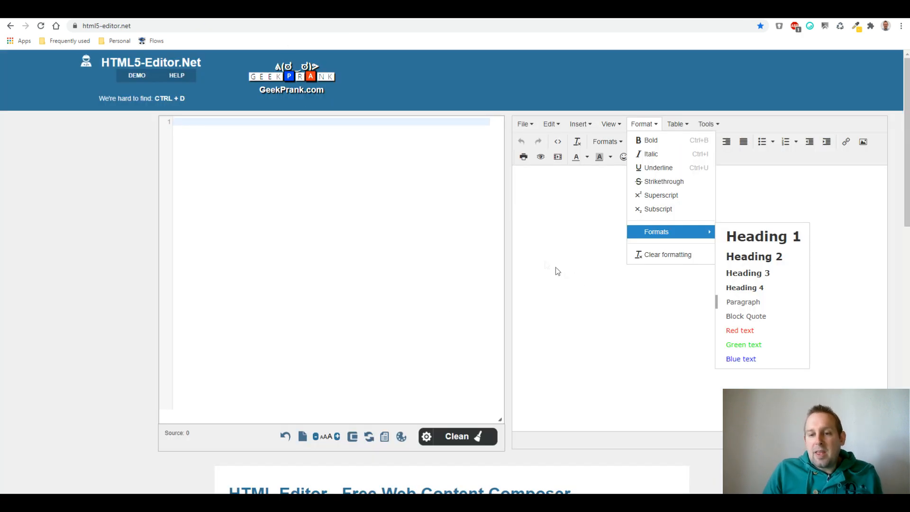
- Create a Heading 1 reading "Welcome to this page" in the visual editor
click(544, 260)
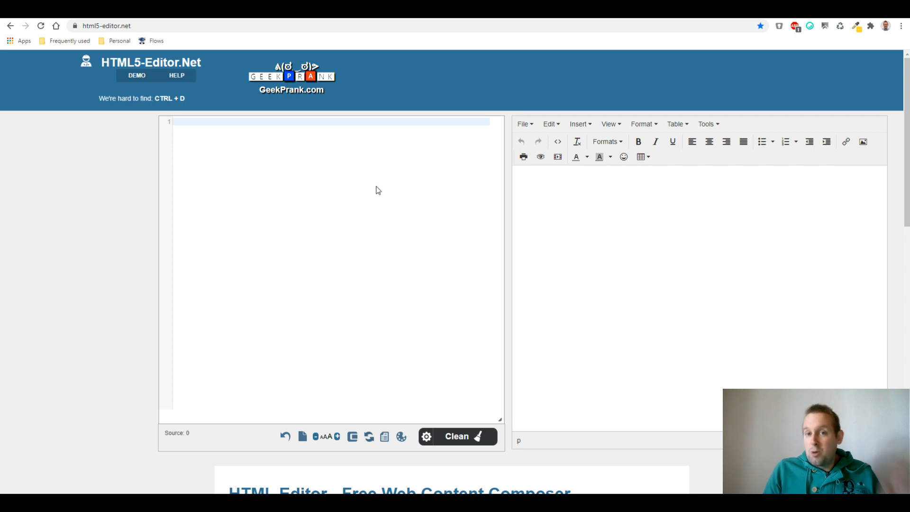
click(612, 143)
click(614, 163)
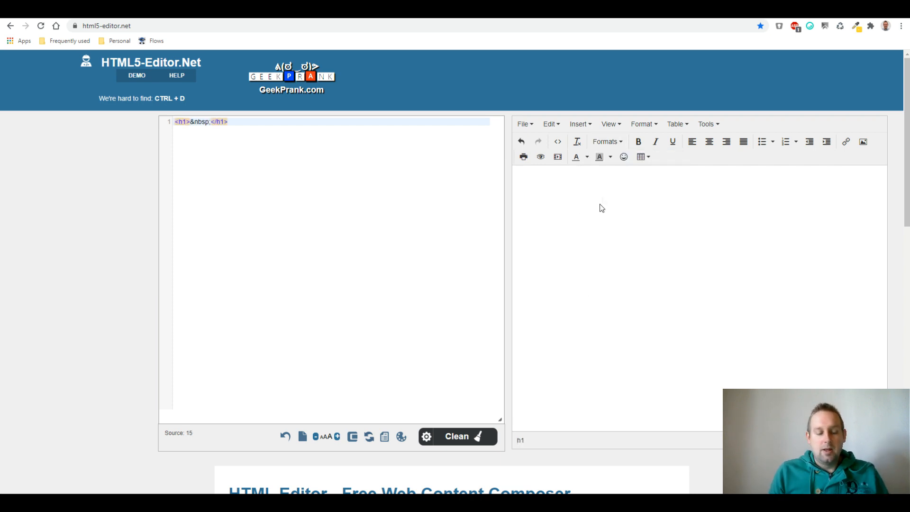
text(Welcome)
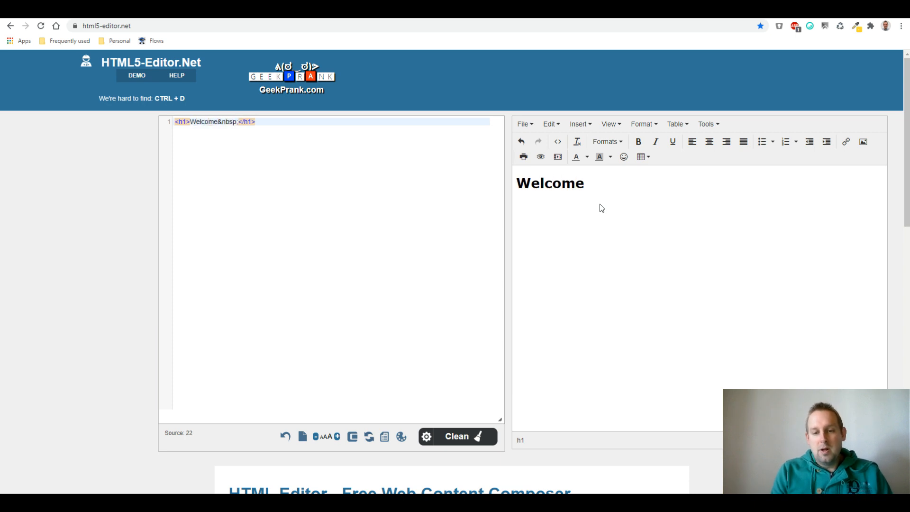
text( to this page)
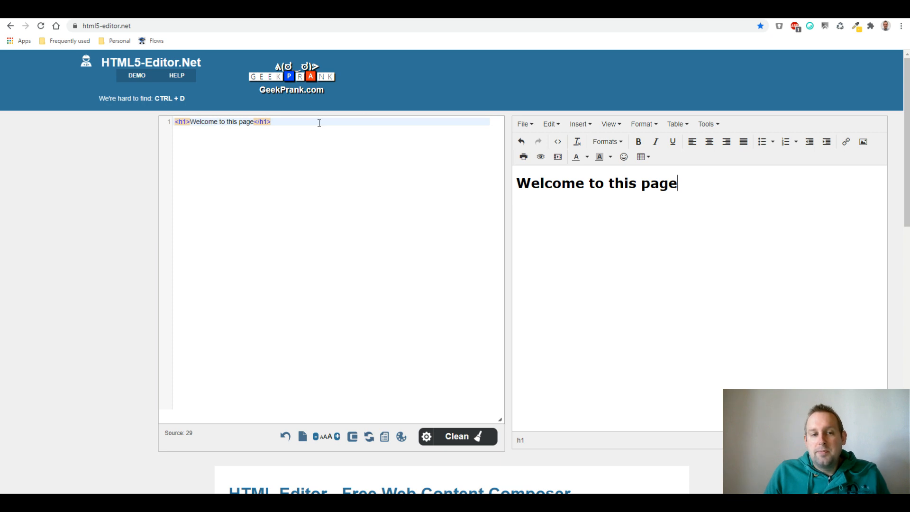
- Add the paragraph "It is great to see you here as I am going to share some value bombs straight on this page!" below the heading
key(Return)
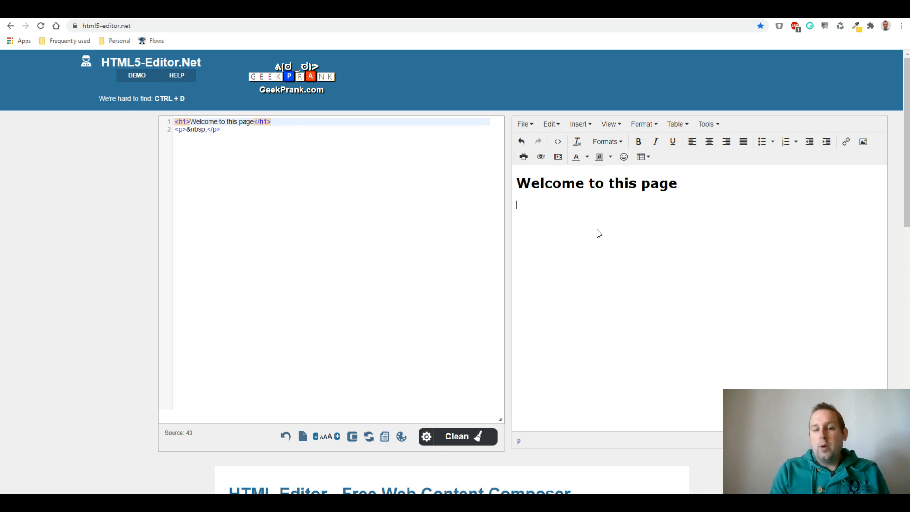
text(It is great to see you here)
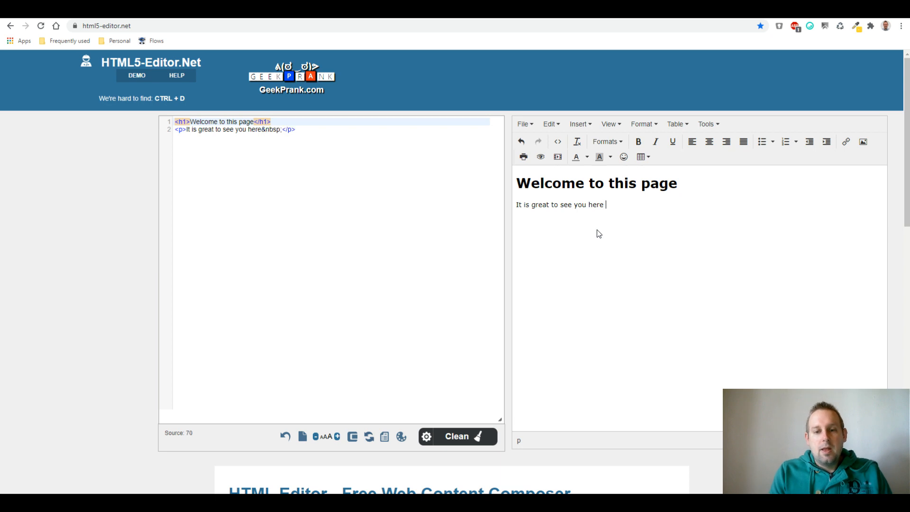
text( as I am )
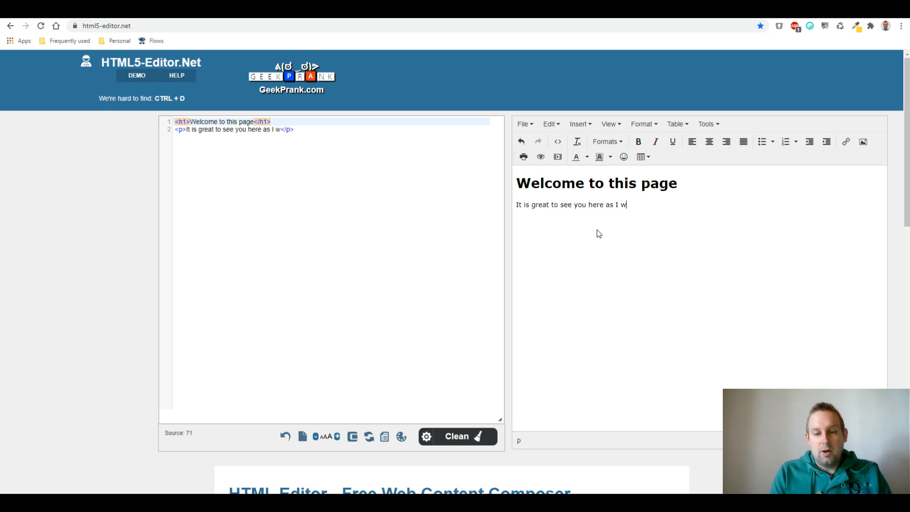
text(going to sh)
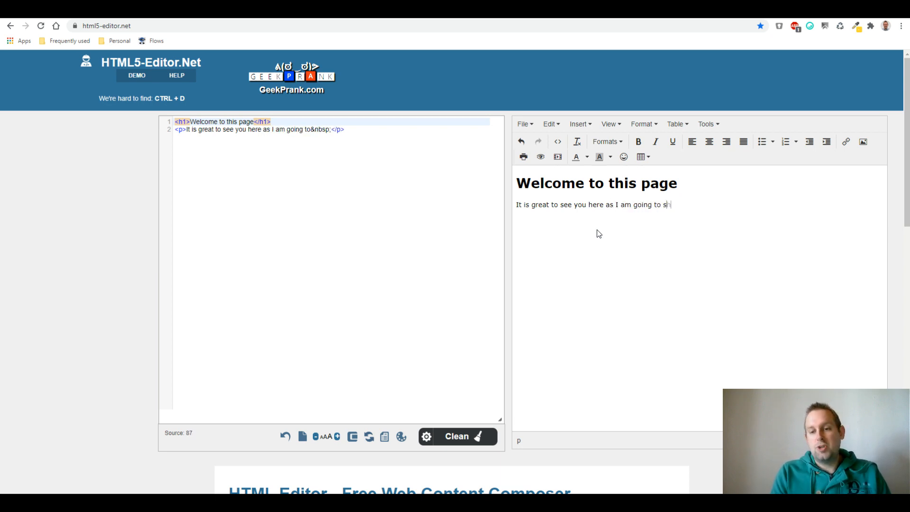
text(are some valu)
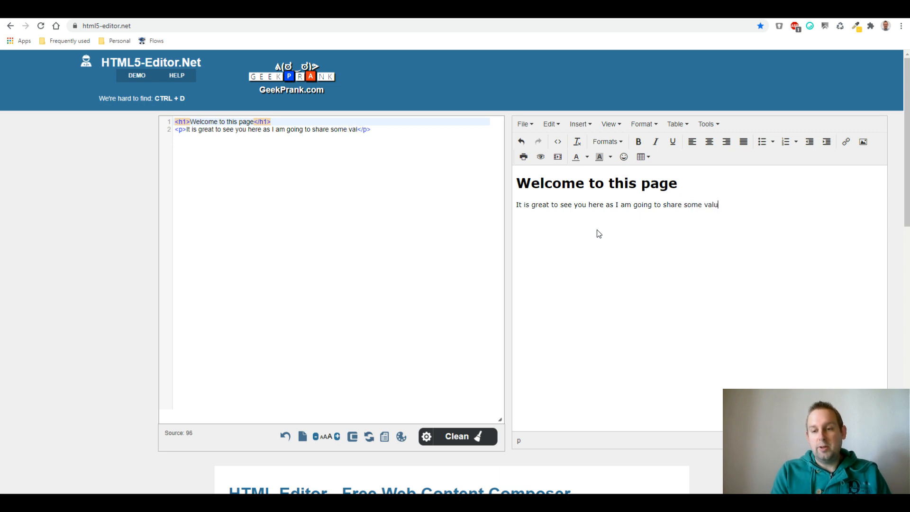
text(e bombs s)
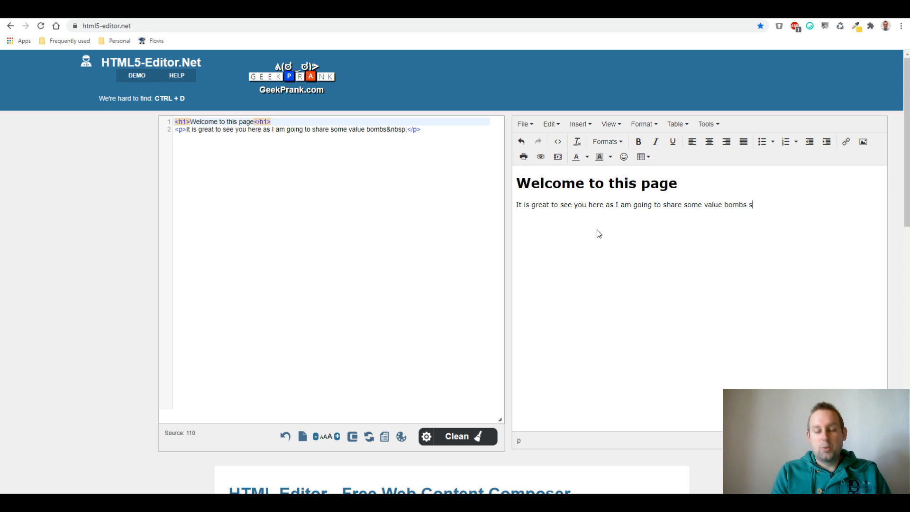
text(traight)
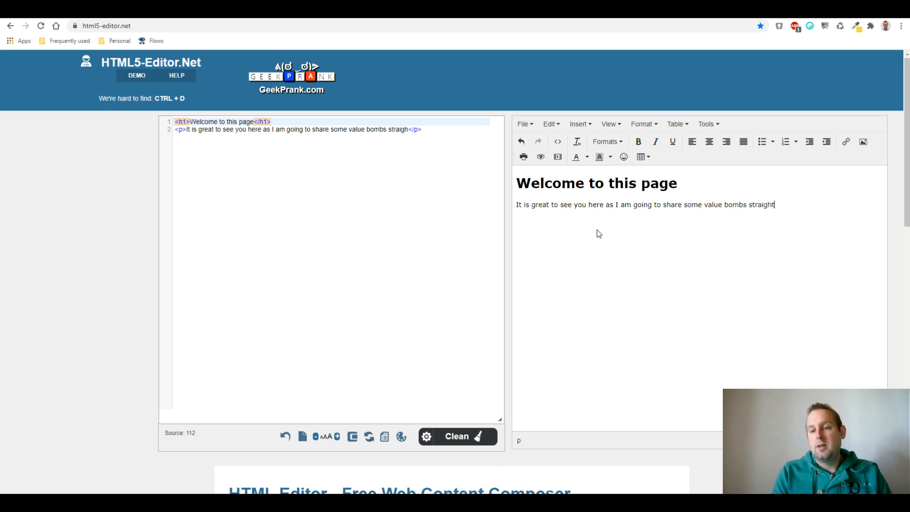
text( on this pa)
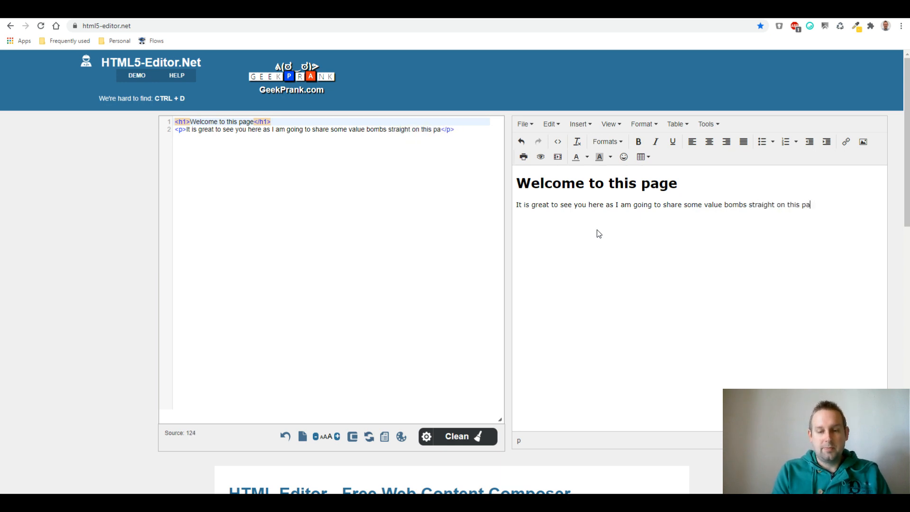
text(ge!)
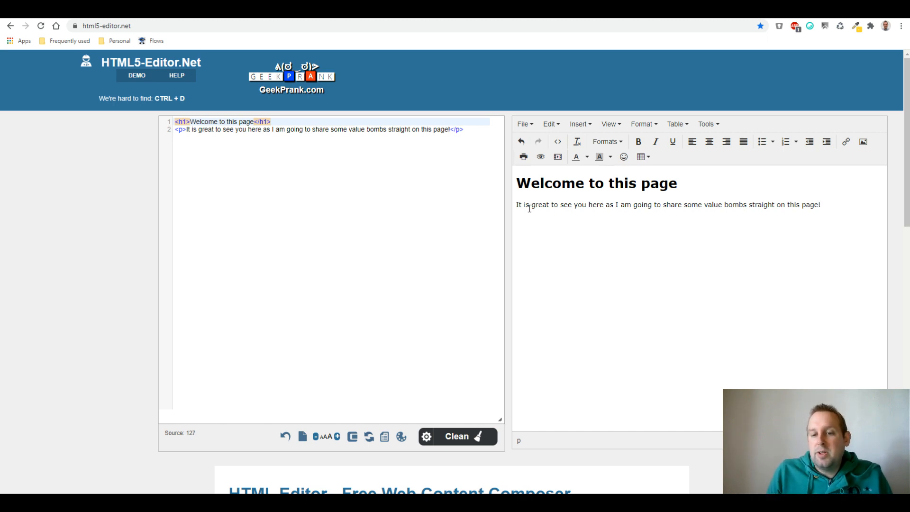
- Format the words "value bombs" in the paragraph as bold and italic
drag(730, 204, 739, 205)
click(708, 204)
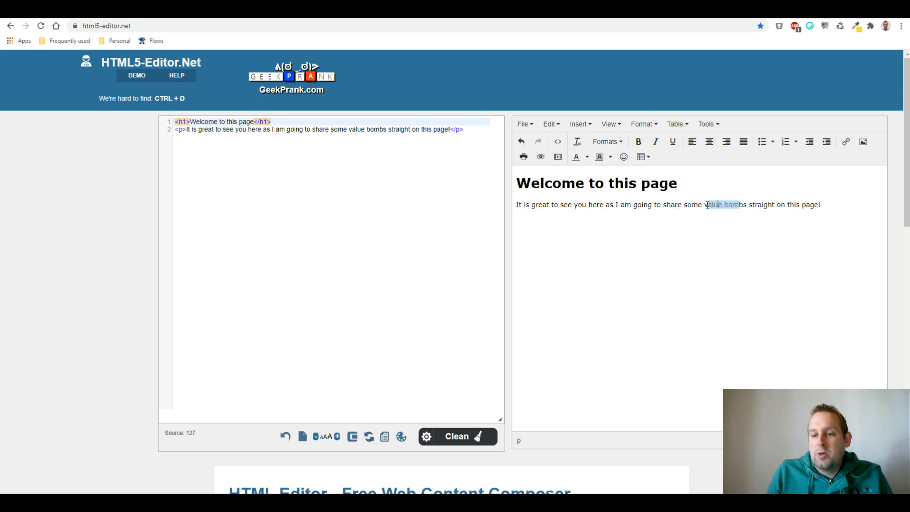
drag(742, 205, 748, 205)
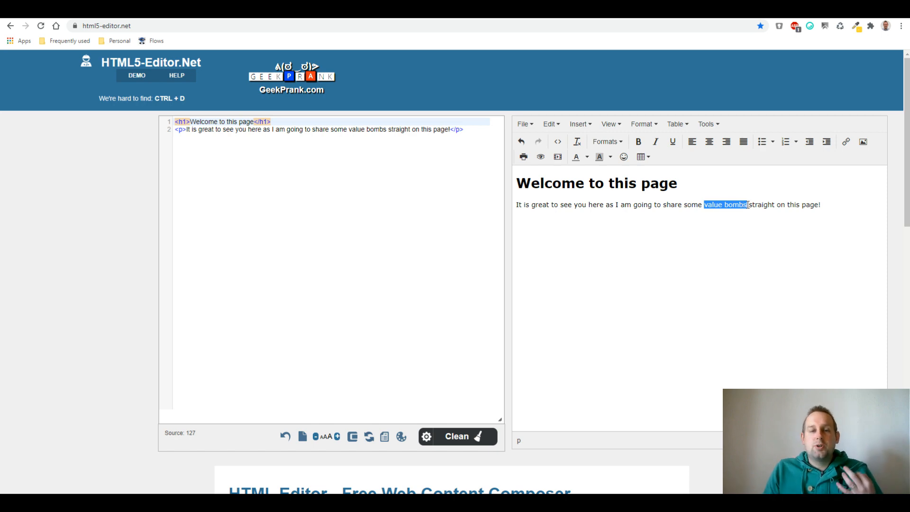
click(639, 142)
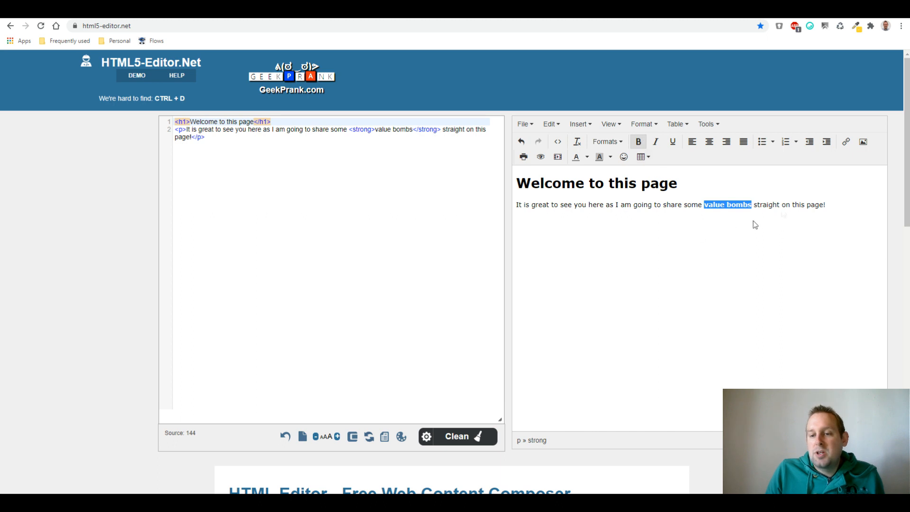
click(656, 144)
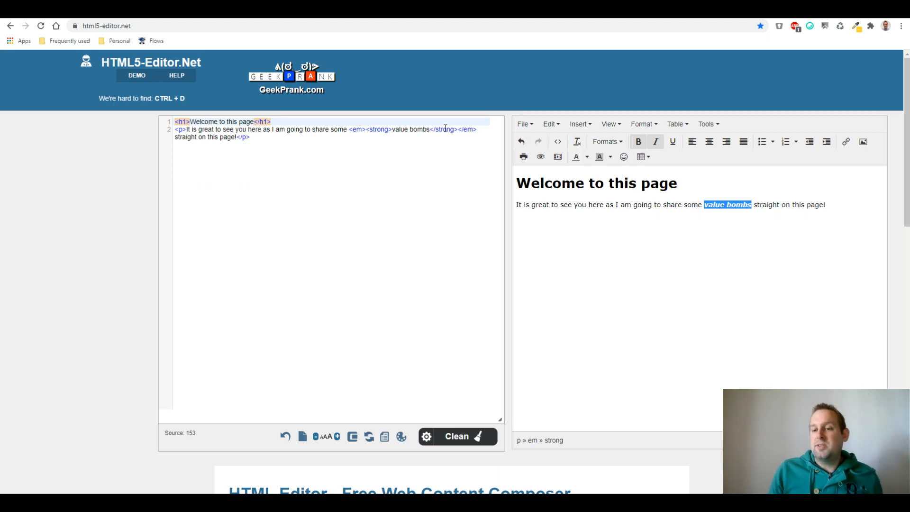
- Make the word "page" at the end of the paragraph bold
click(812, 205)
double_click(812, 205)
click(638, 141)
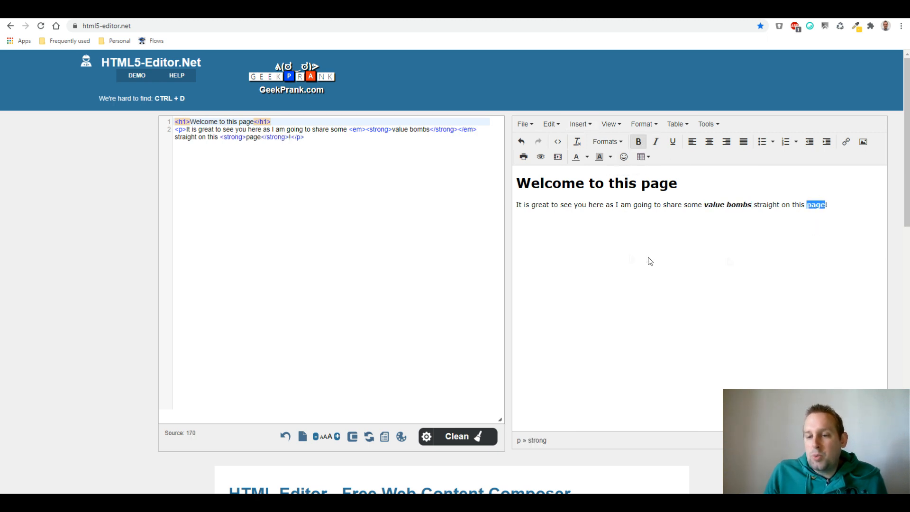
- Insert a blank line after the paragraph and add a Heading 2 reading "First Value Bomb"
click(836, 203)
key(Return)
key(Return)
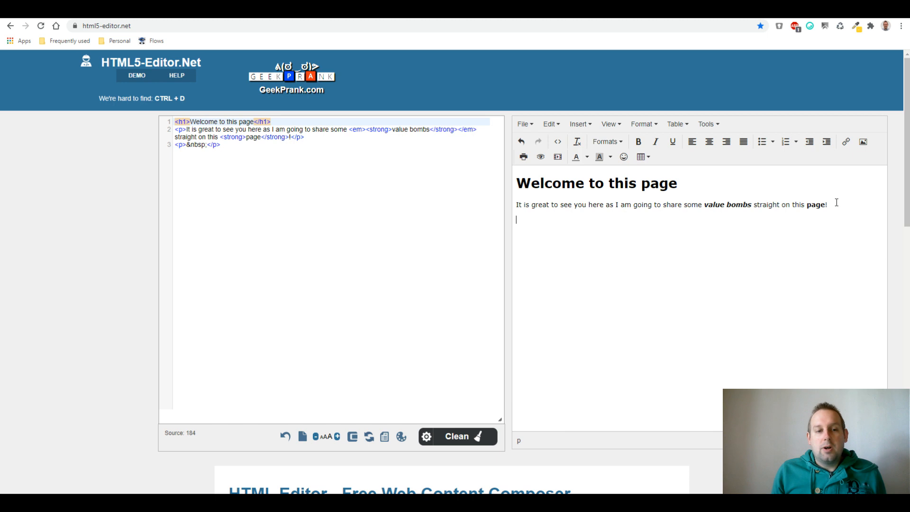
click(603, 143)
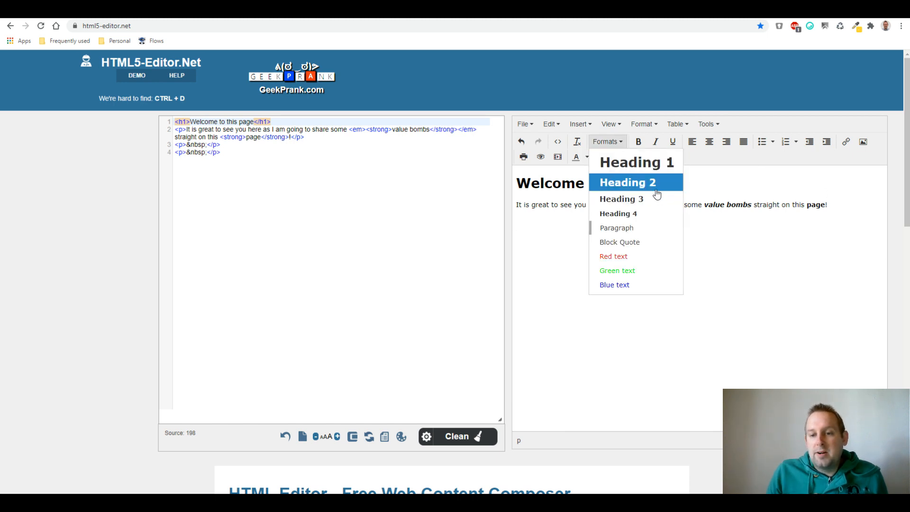
click(655, 185)
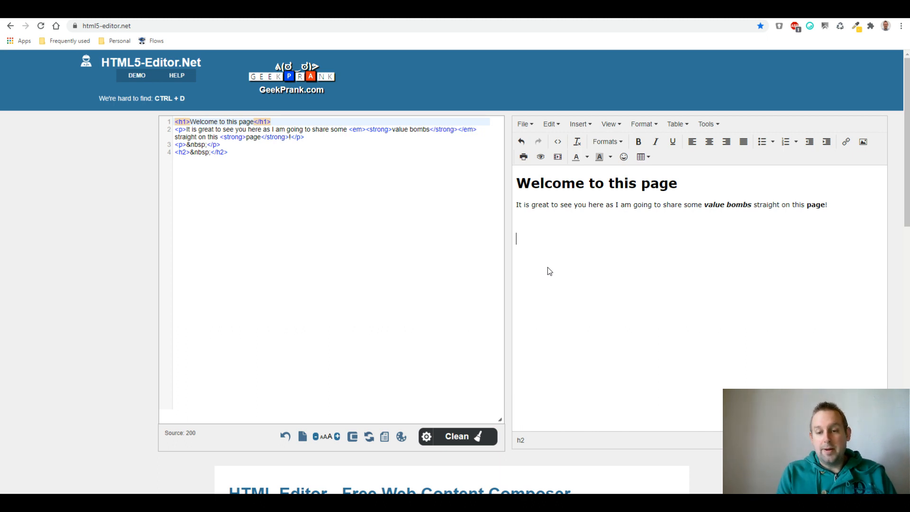
text(Fi)
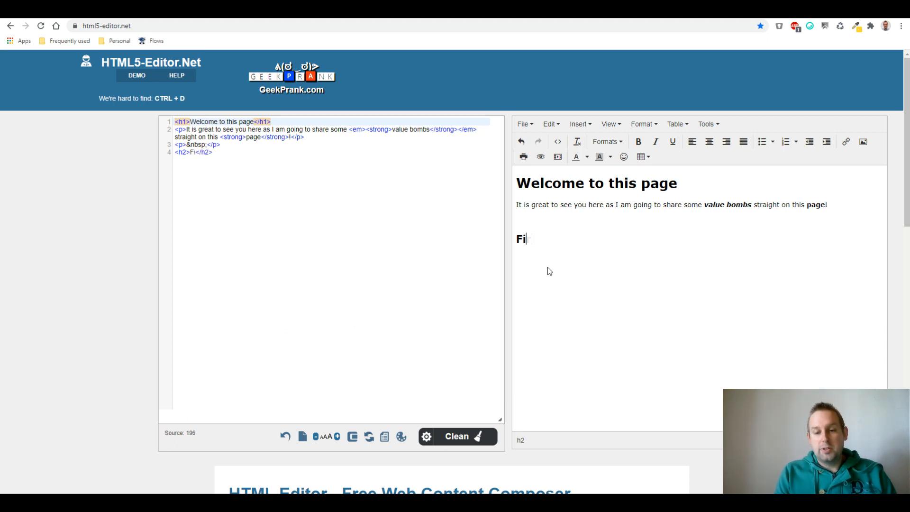
text(rst Value Bomb)
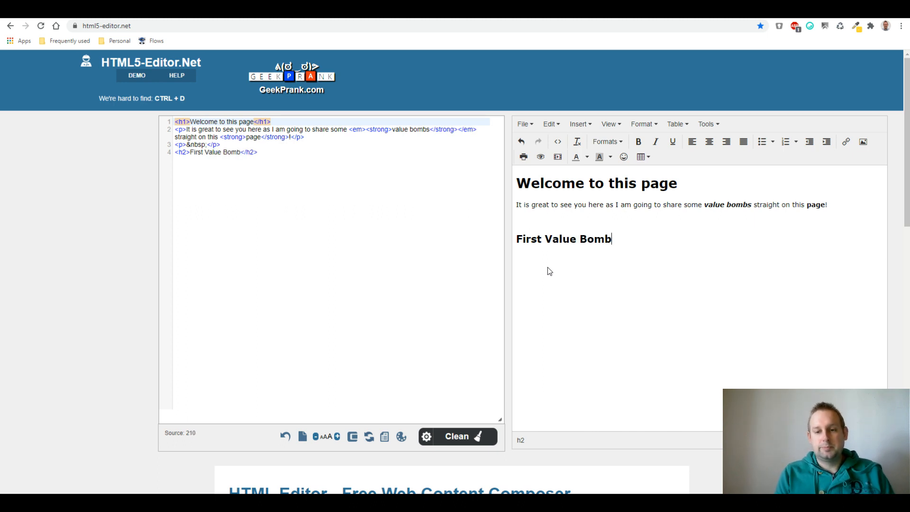
- Add the paragraph "The first thing I want to share with you is ........." below the "First Value Bomb" heading
key(Return)
text(Th)
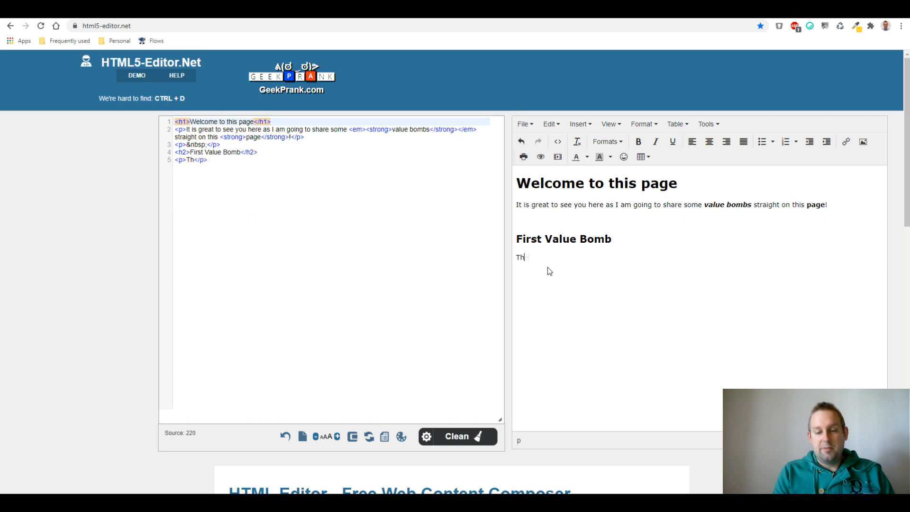
text(e first thing I )
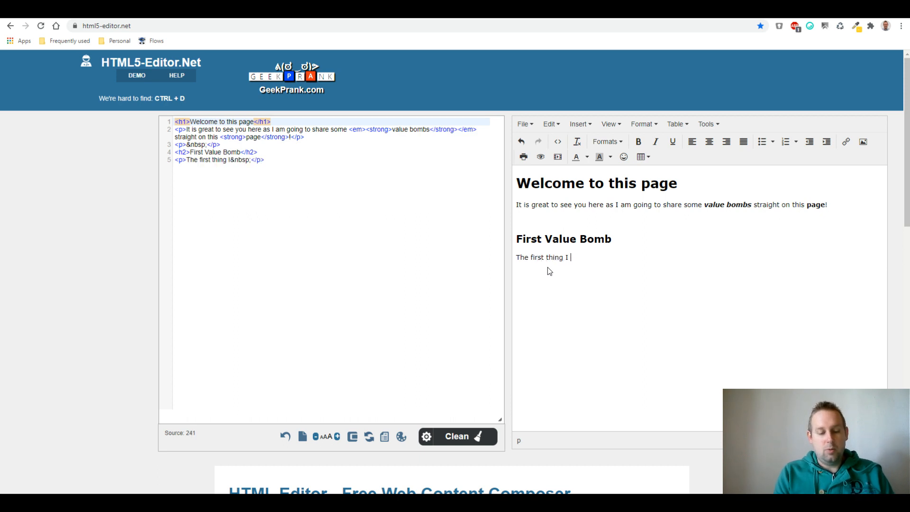
text(want to share with)
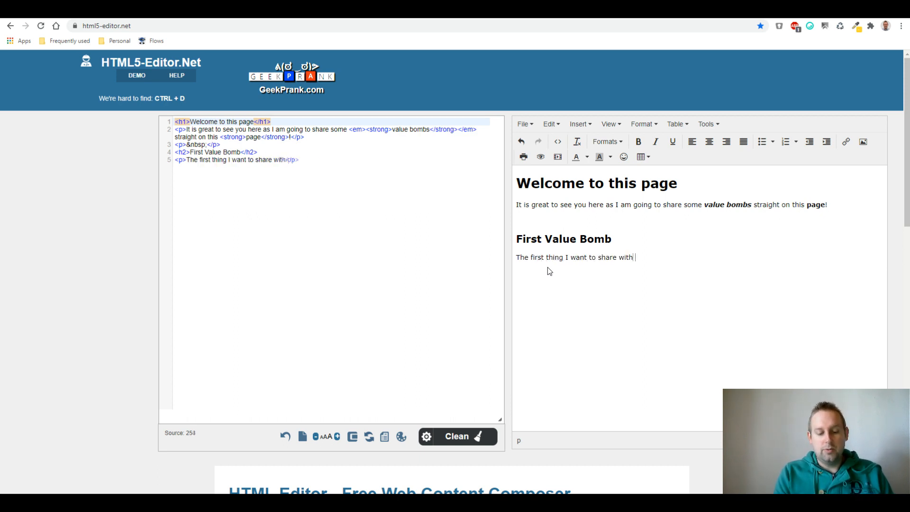
text( you is )
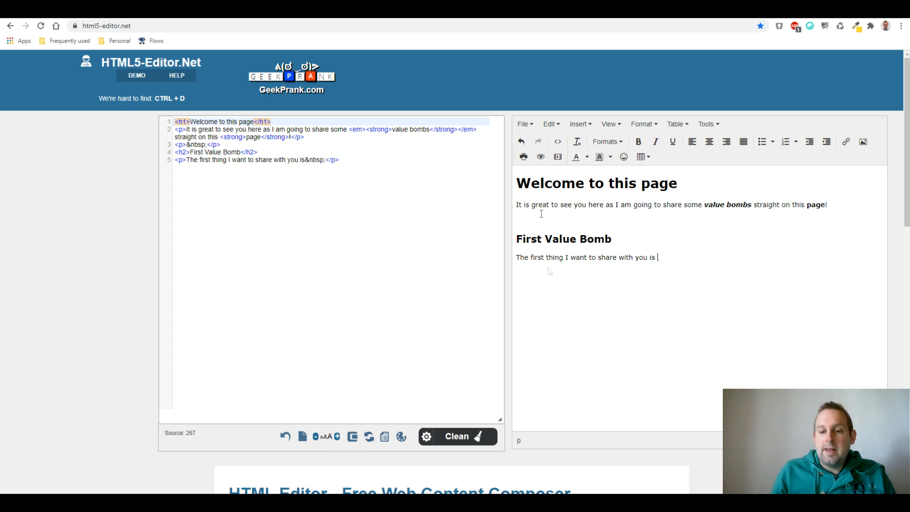
text(.........)
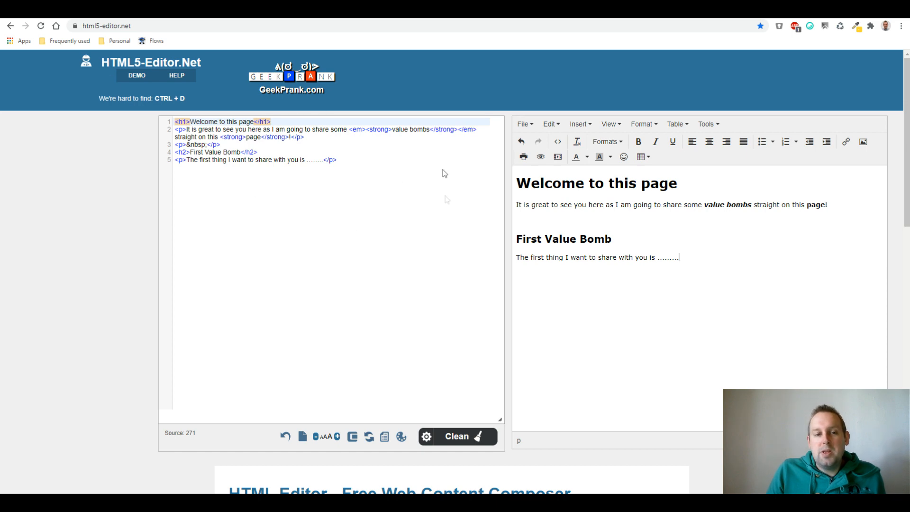
- Clean up the HTML source and copy all of it into the landing page's empty code block in the flow builder
click(469, 436)
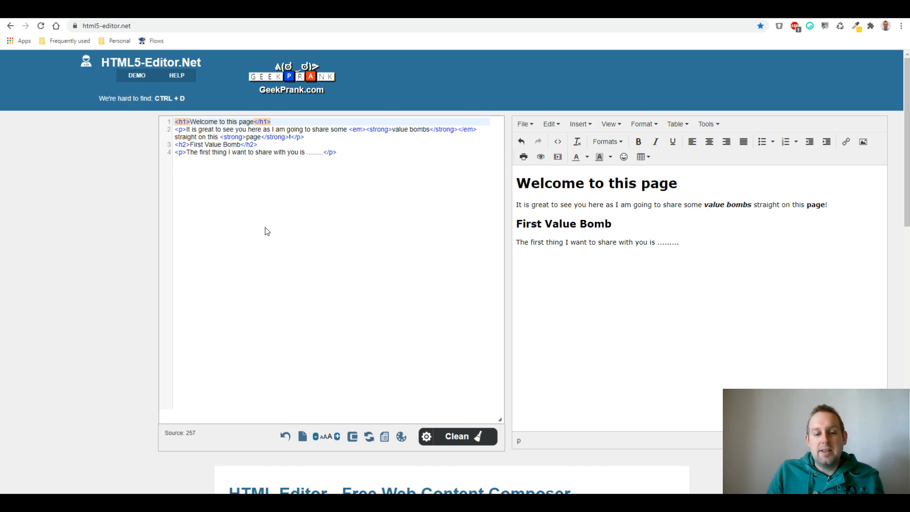
drag(379, 153, 175, 119)
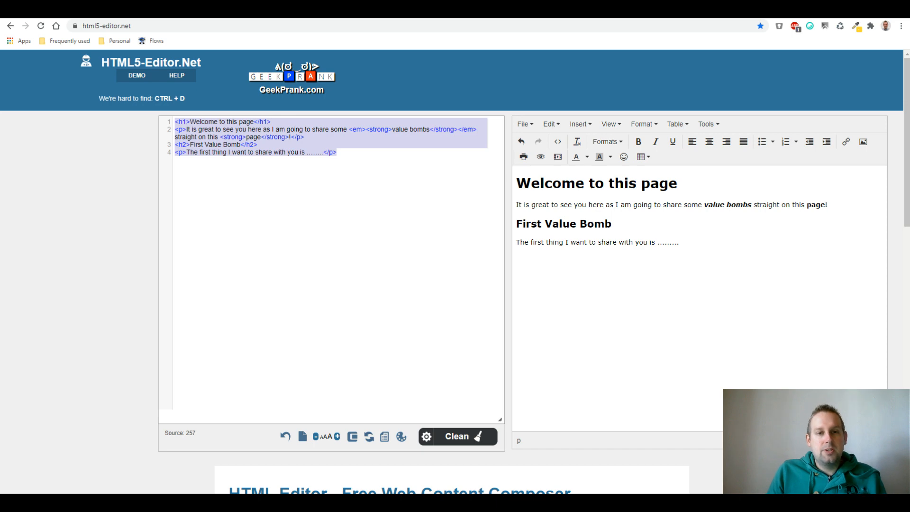
click(85, 10)
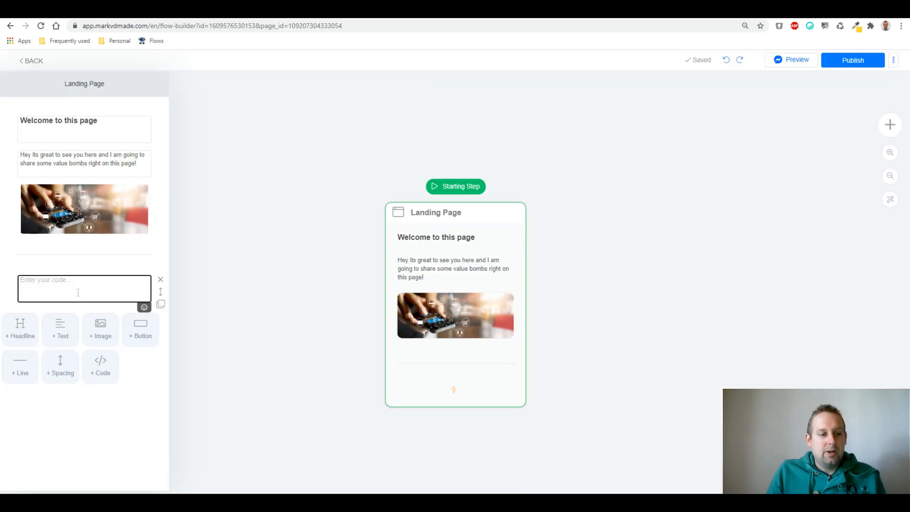
text(<h1>Welcome to this page</h1> <p>It is great to see you here as I am going to share some <em><strong>value bombs</strong></em> straight on this <strong>page</strong>!</p> <h2>First Value Bomb</h2> <p>The first thing I want to share with you is xxxxx</p>)
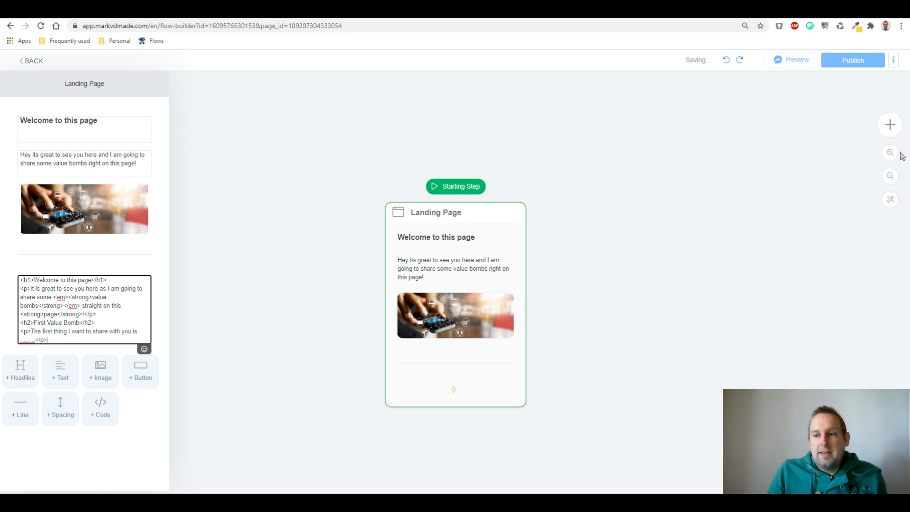
- Publish the landing page with the HTML code block and reload its live page
click(901, 149)
click(848, 60)
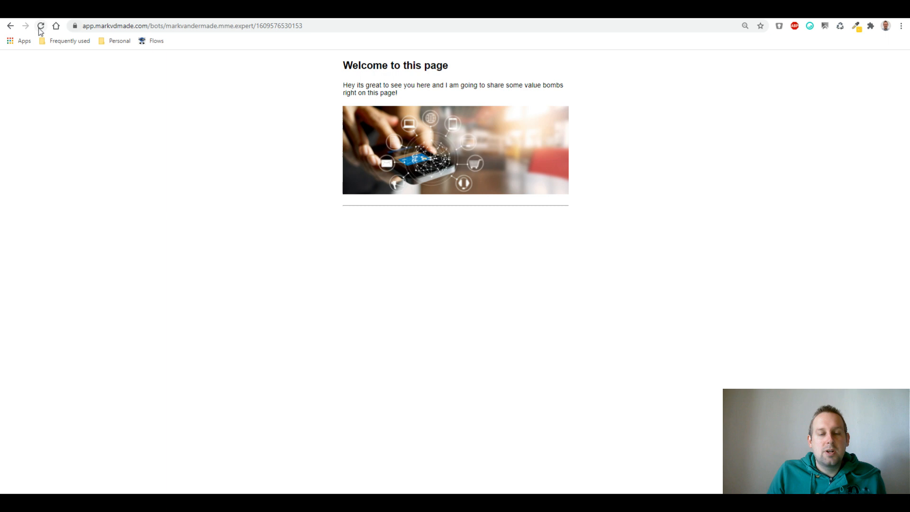
click(41, 27)
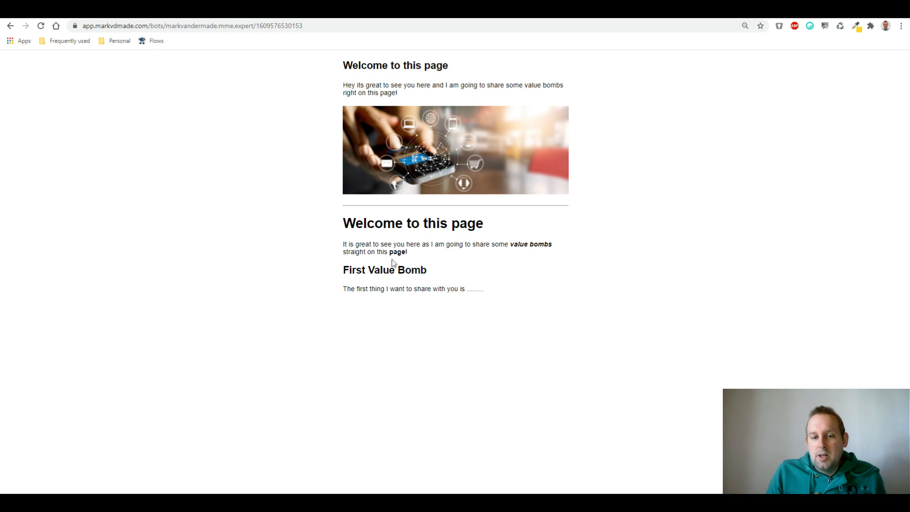
- Check the formatting of "value bombs" and "page" in the HTML paragraph on the live page
drag(511, 245, 553, 245)
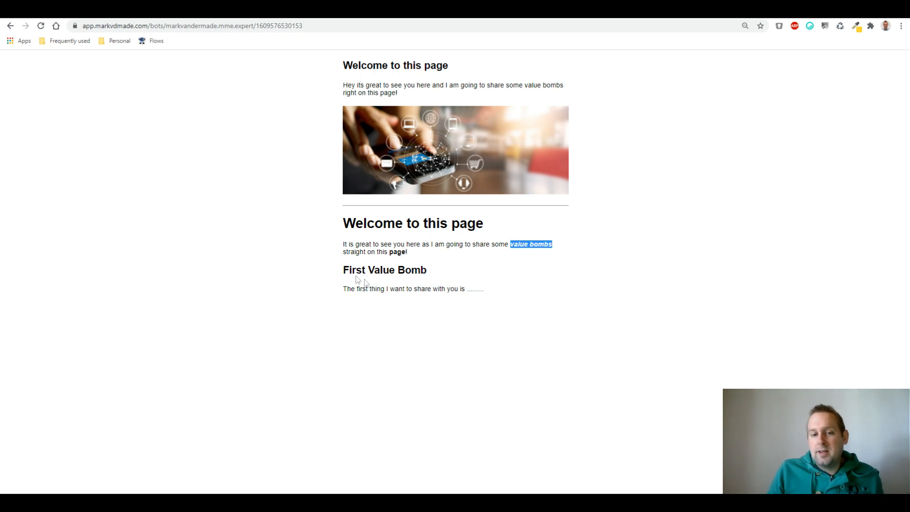
click(394, 251)
double_click(394, 251)
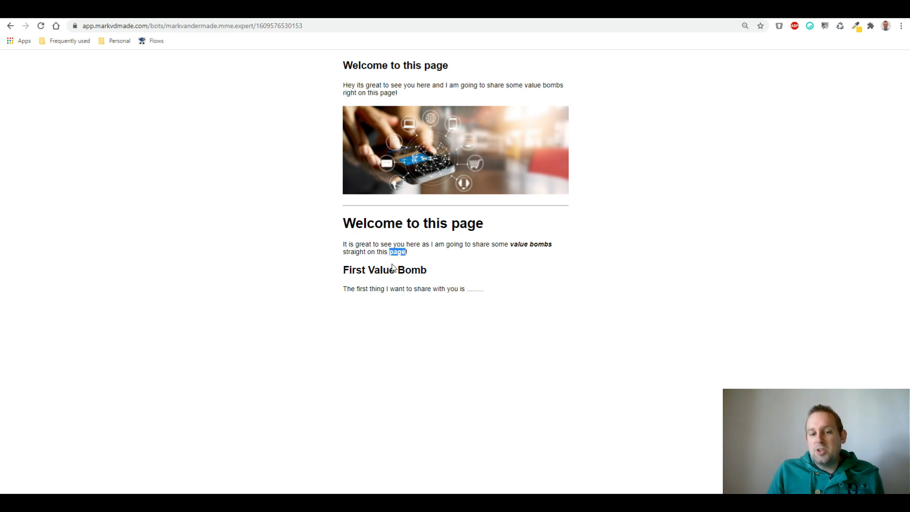
click(413, 254)
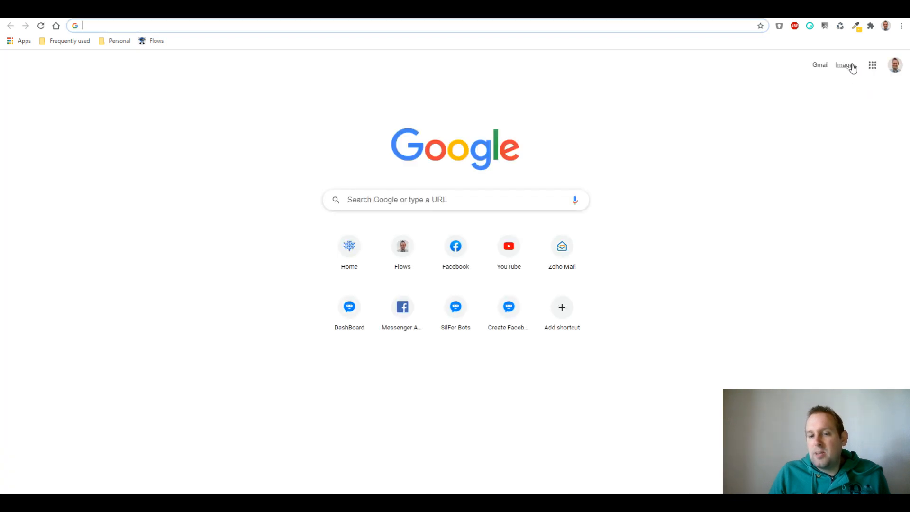
- Search Google Images for "social media marketing" in a new browser tab
click(851, 66)
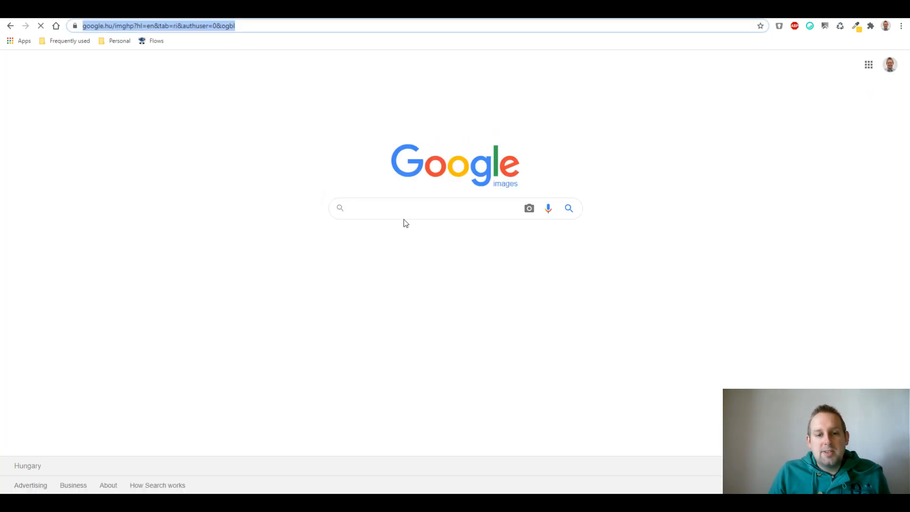
click(404, 212)
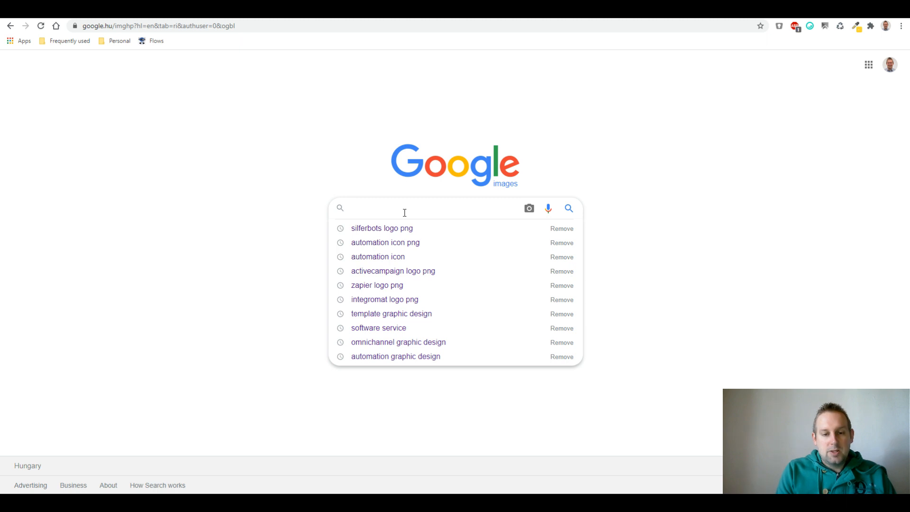
text(social media)
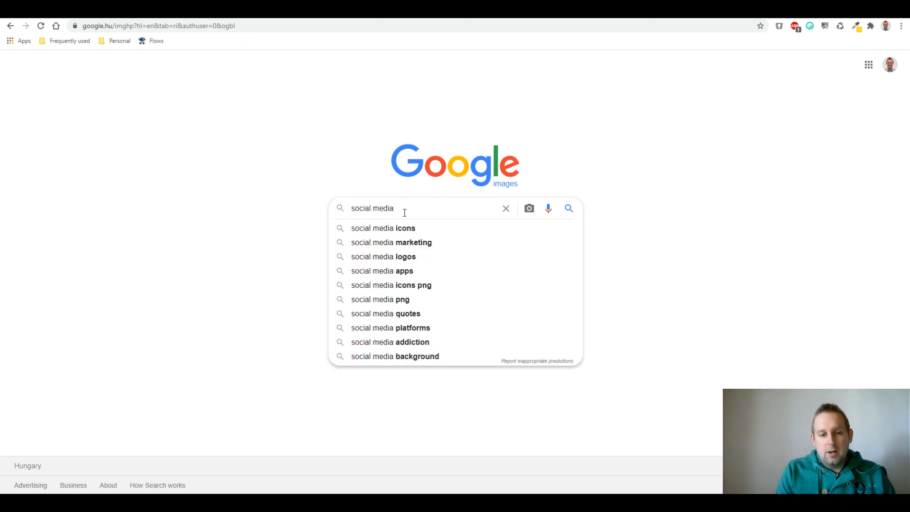
key(Down)
key(Down)
key(Down)
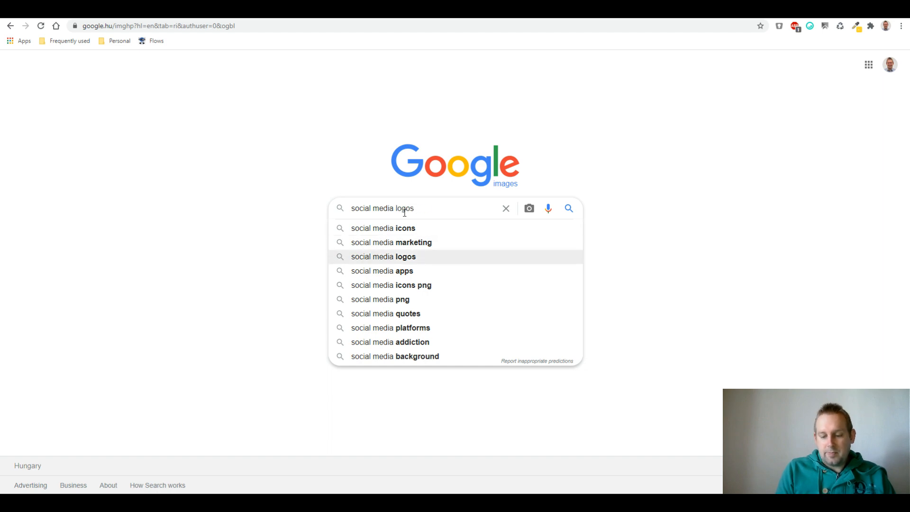
key(Up)
key(Return)
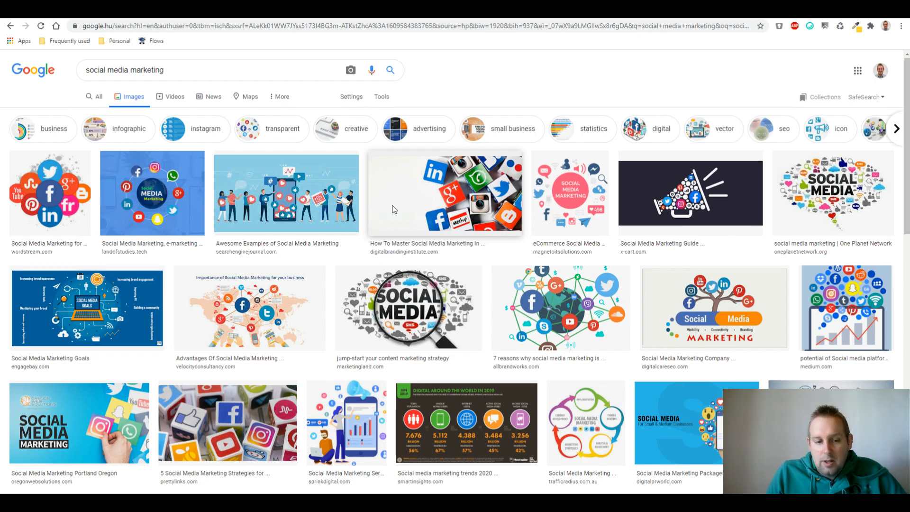
- Open the "Fundamentals of Social Media Marketing" laptop picture from pcs.udel.edu and copy its image address for the HTML editor
scroll(393, 210, down, 7)
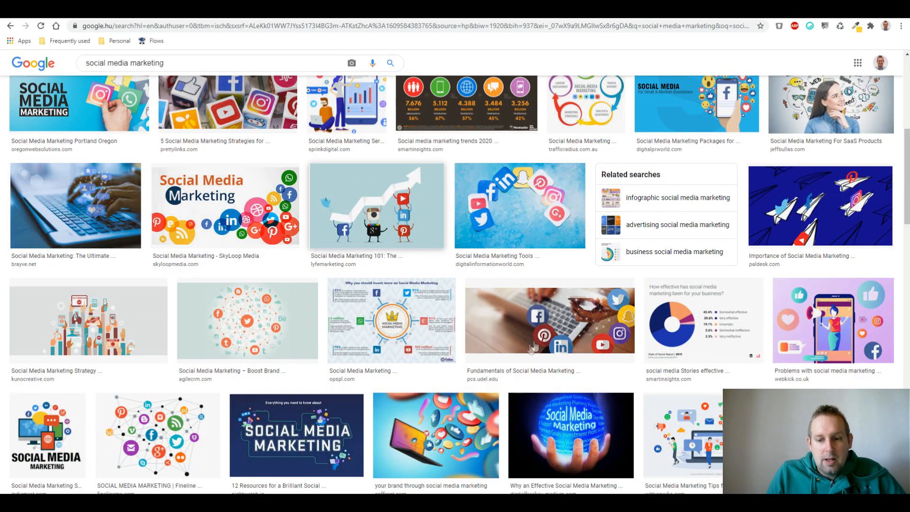
click(569, 320)
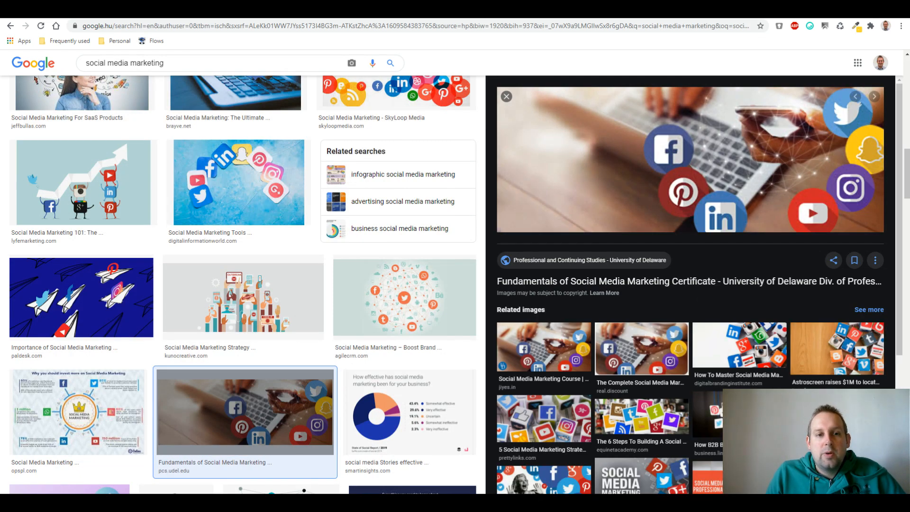
click(204, 9)
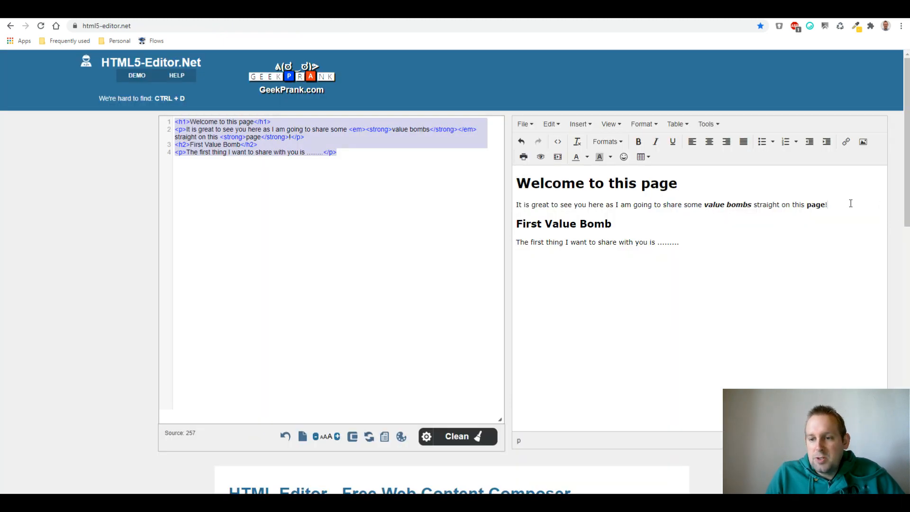
- Add two blank lines after the first paragraph and insert the image fundamentals-social-media-web.jpg there from its copied web address
key(Return)
key(Return)
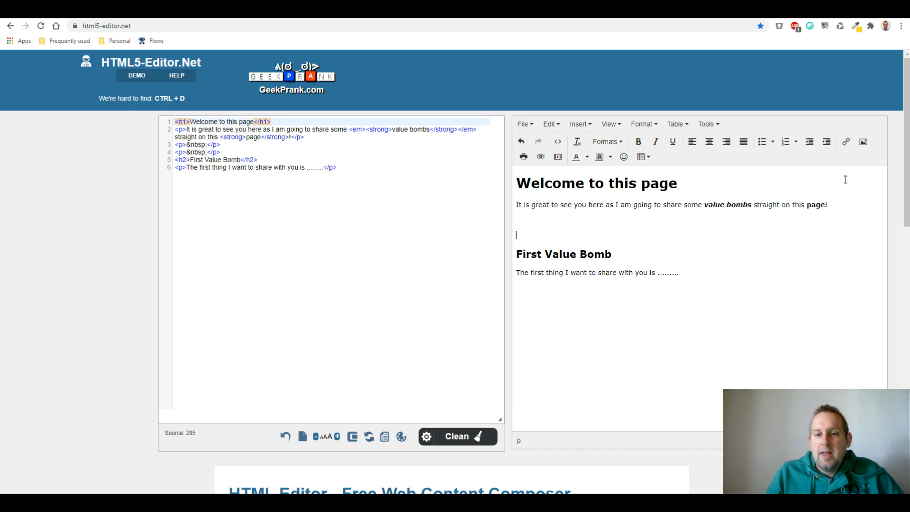
click(578, 123)
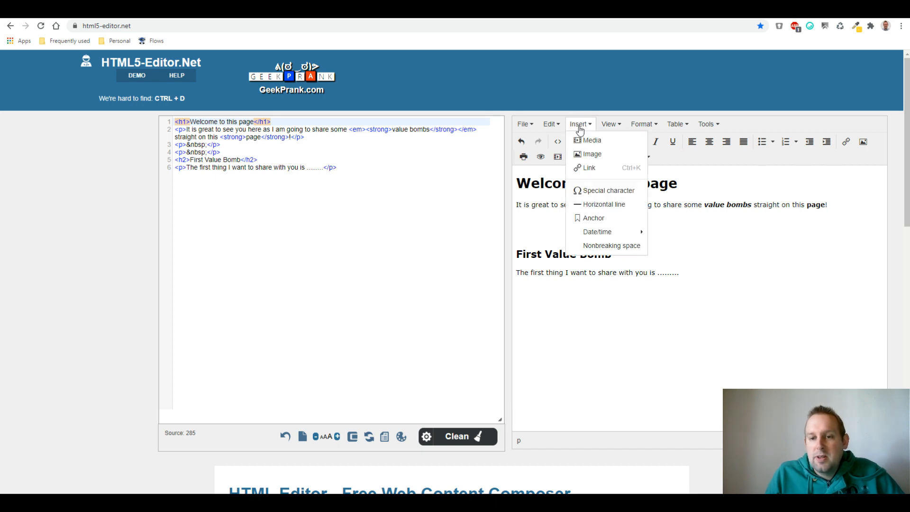
click(590, 154)
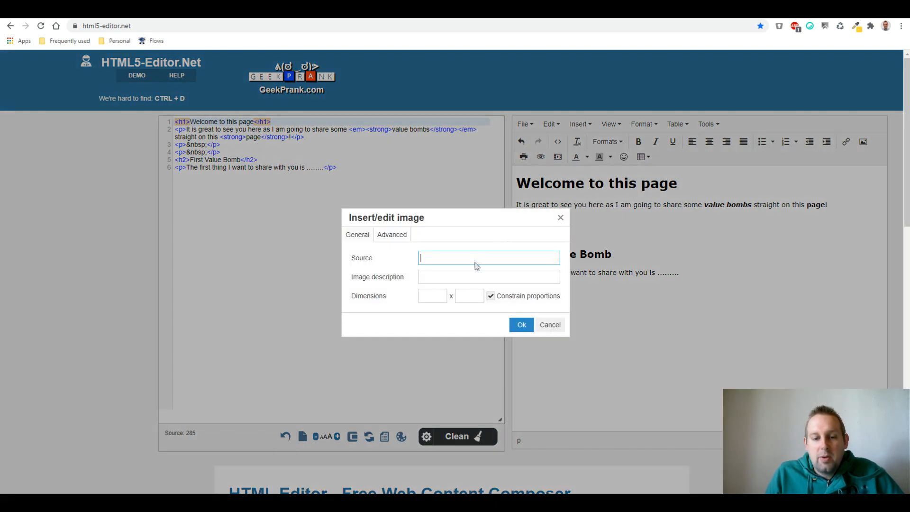
key(ctrl+v)
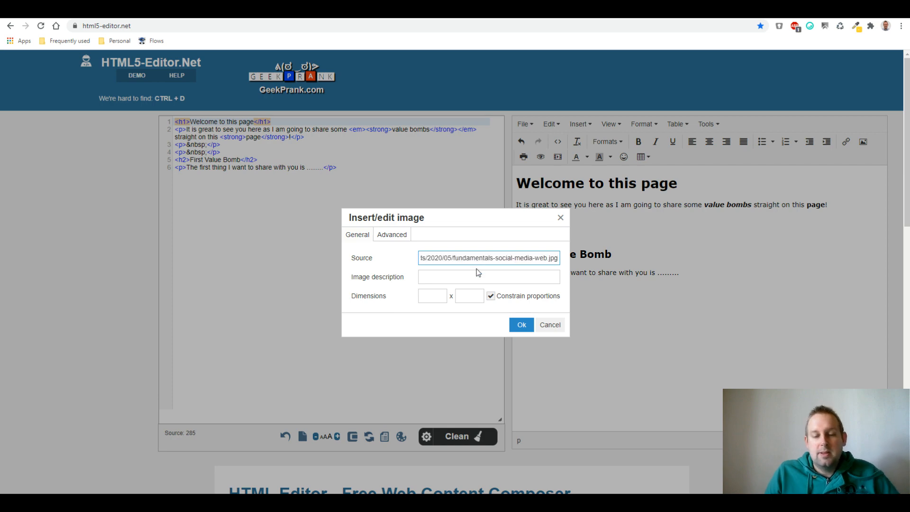
key(ctrl+Tab)
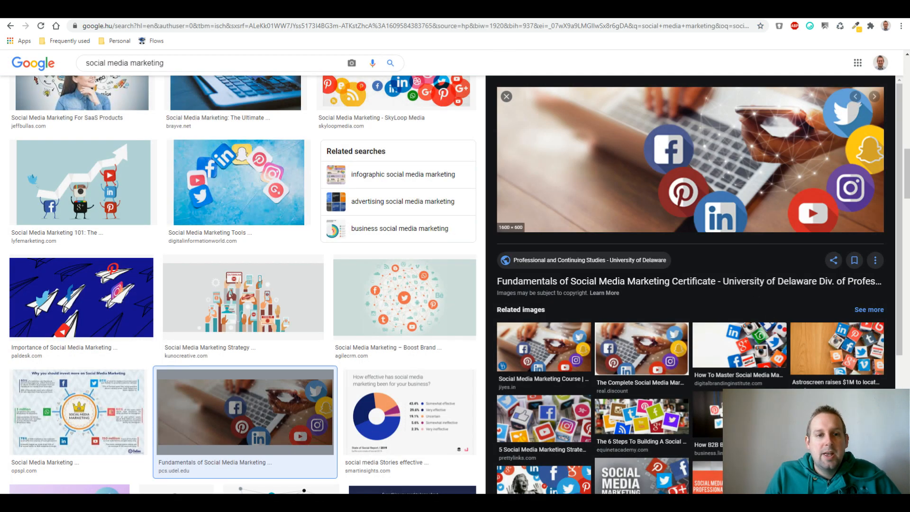
key(ctrl+shift+Tab)
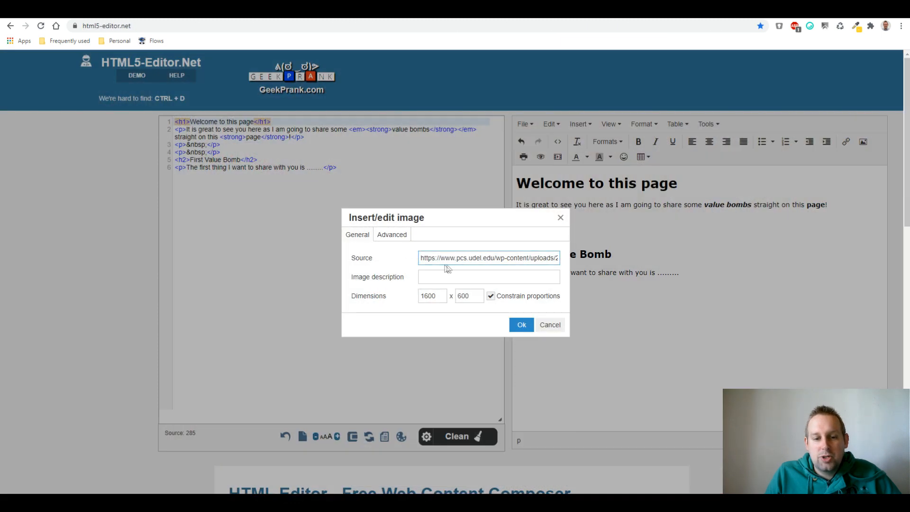
click(521, 325)
click(527, 329)
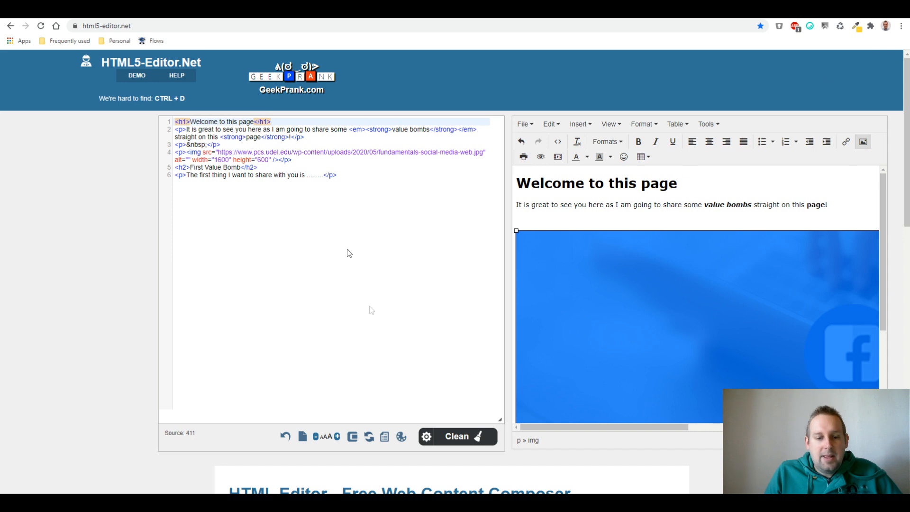
- Clean up the HTML with the image and replace the flow builder code block's content with this updated source
click(445, 441)
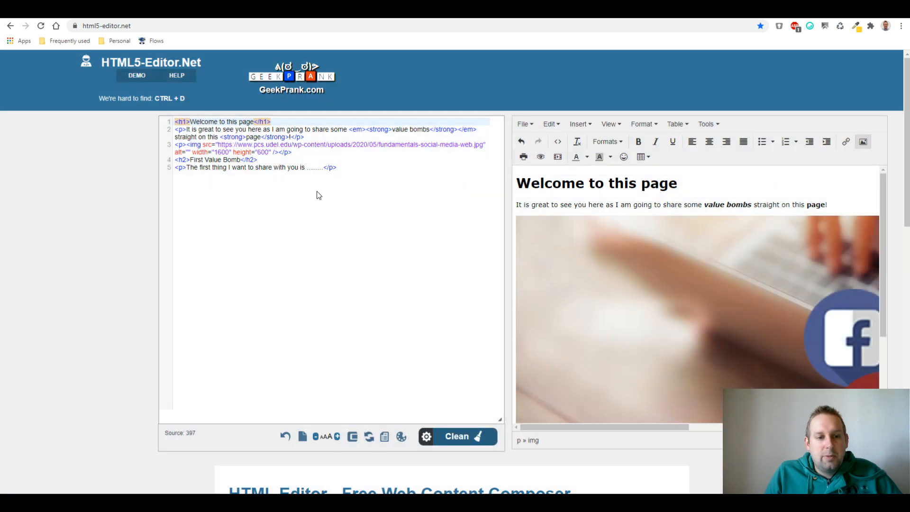
click(358, 177)
key(ctrl+a)
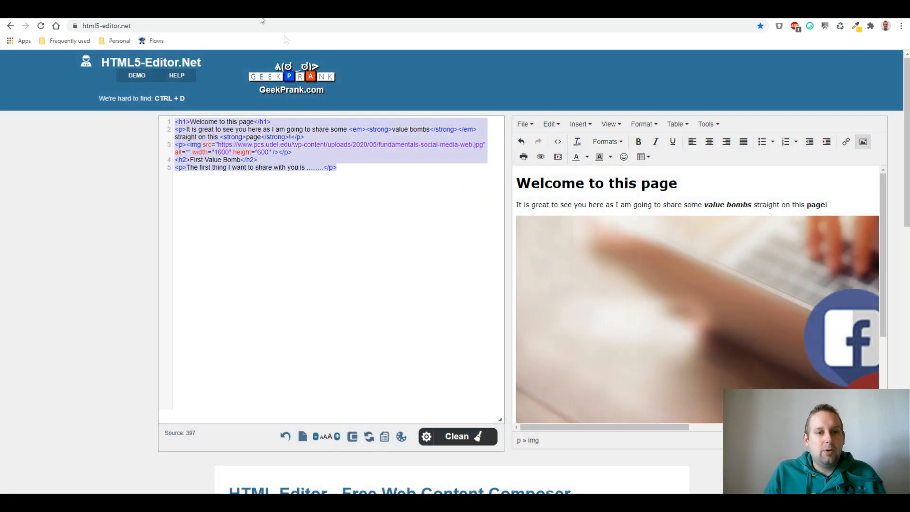
click(256, 11)
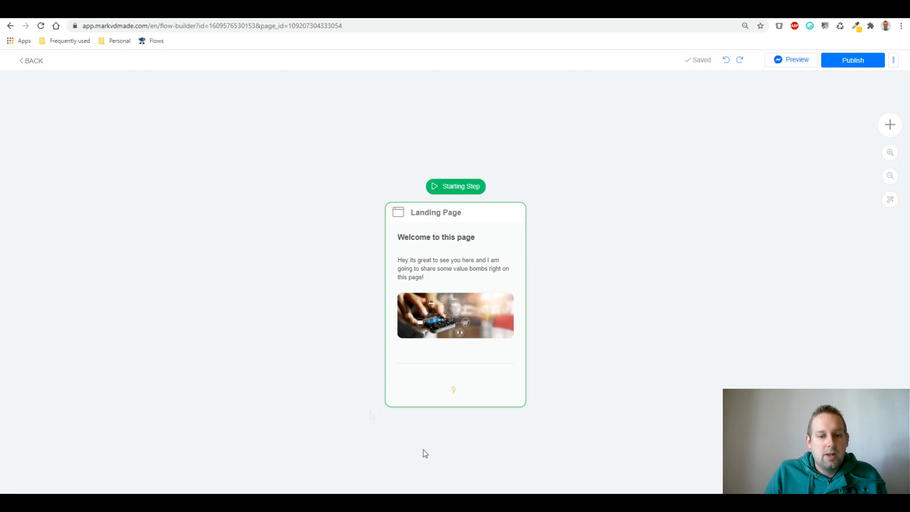
click(462, 388)
drag(73, 337, 6, 273)
key(ctrl+v)
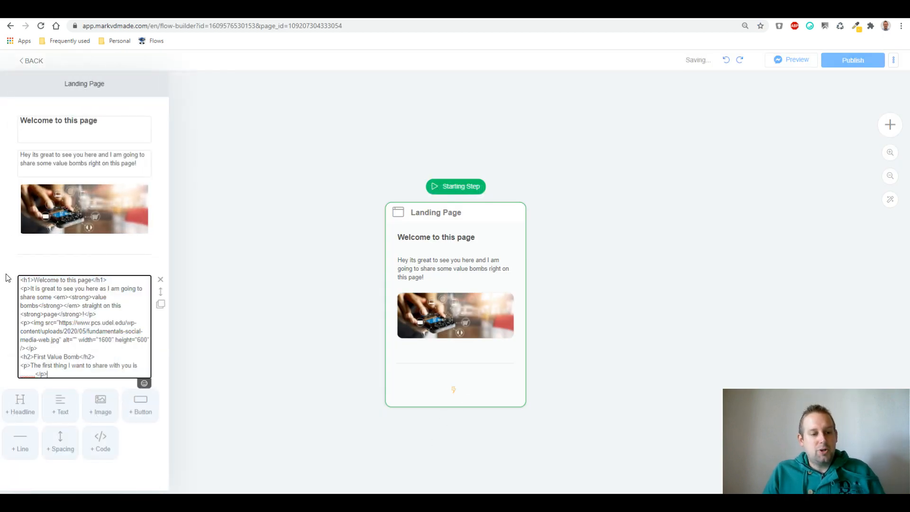
- Publish the updated landing page and reload its live version to view the inserted image
click(335, 422)
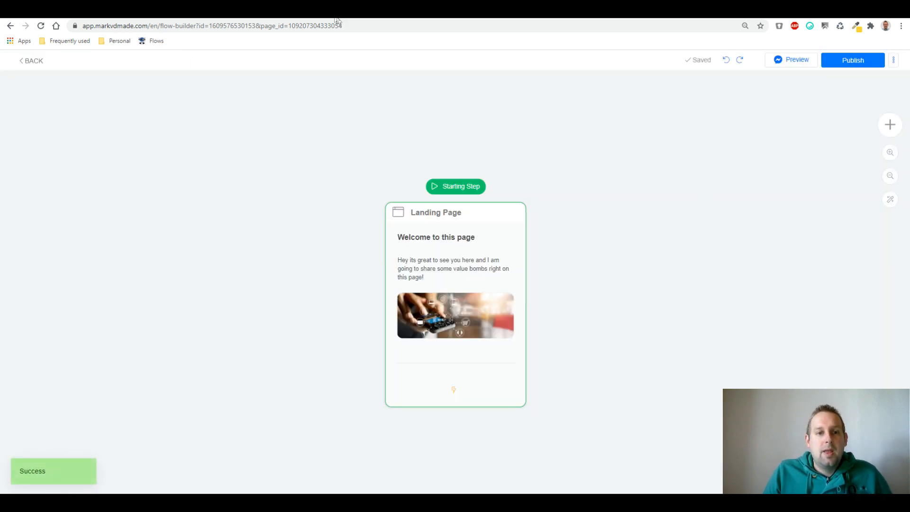
click(152, 13)
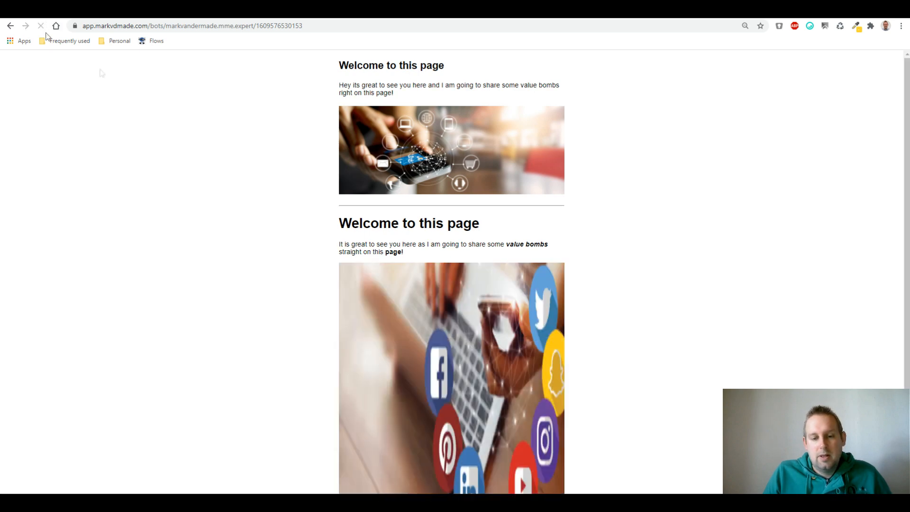
- Review the inserted image on the live landing page and delete that image from the HTML editor's visual area
scroll(567, 301, down, 2)
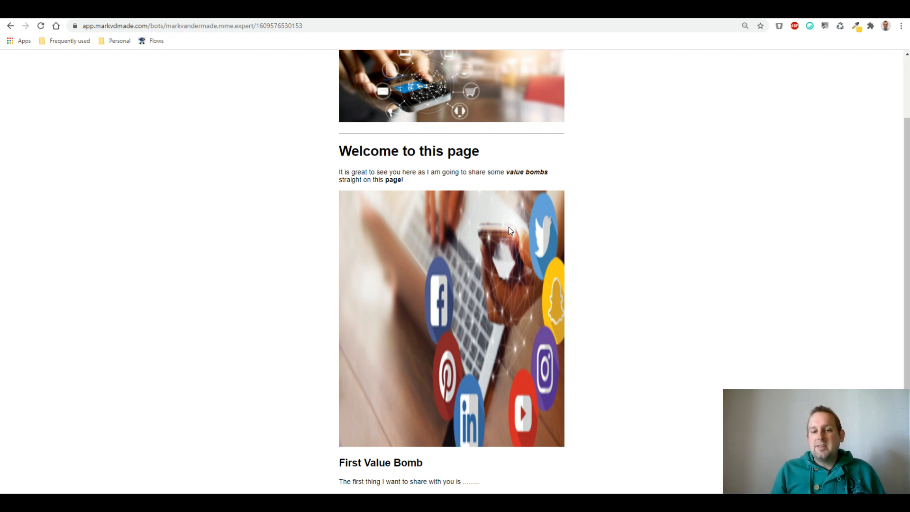
scroll(552, 241, up, 2)
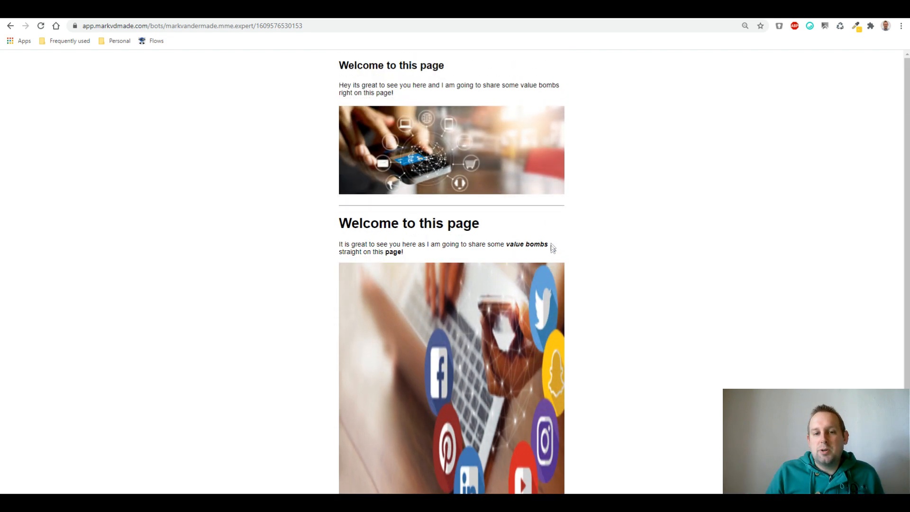
scroll(544, 230, down, 2)
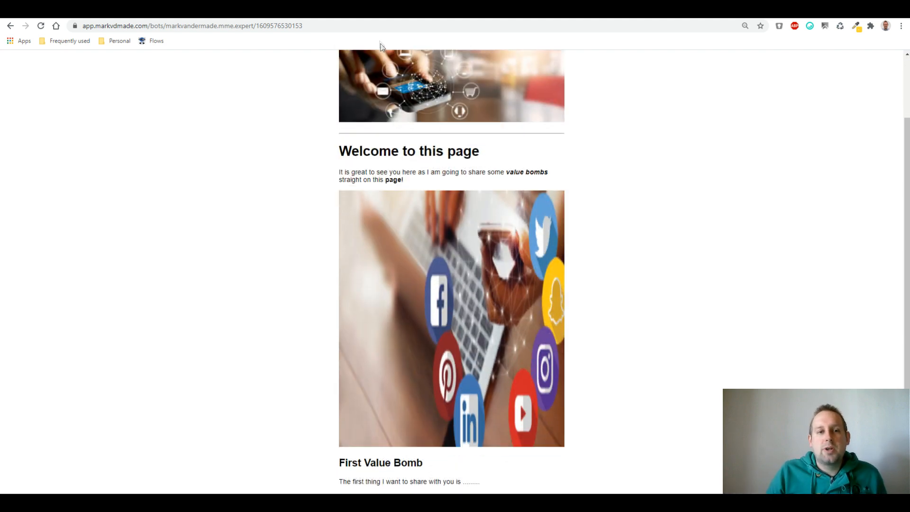
click(303, 18)
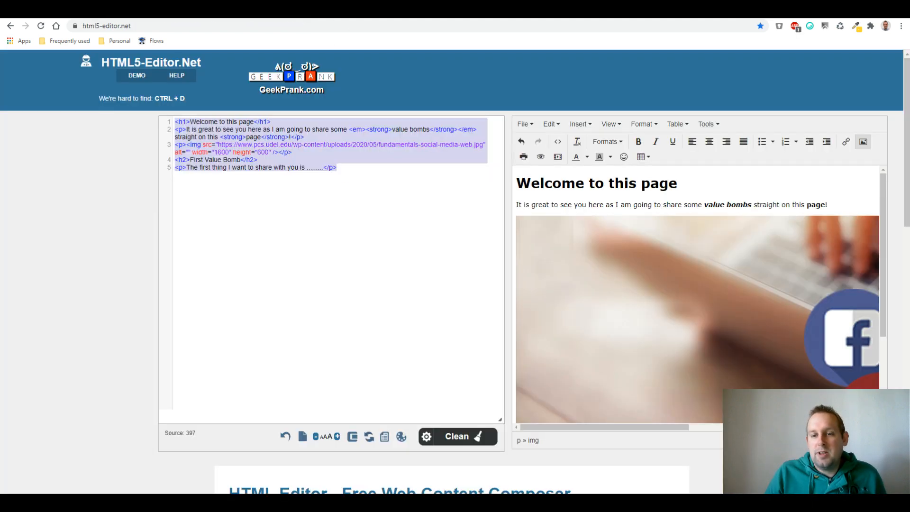
click(765, 258)
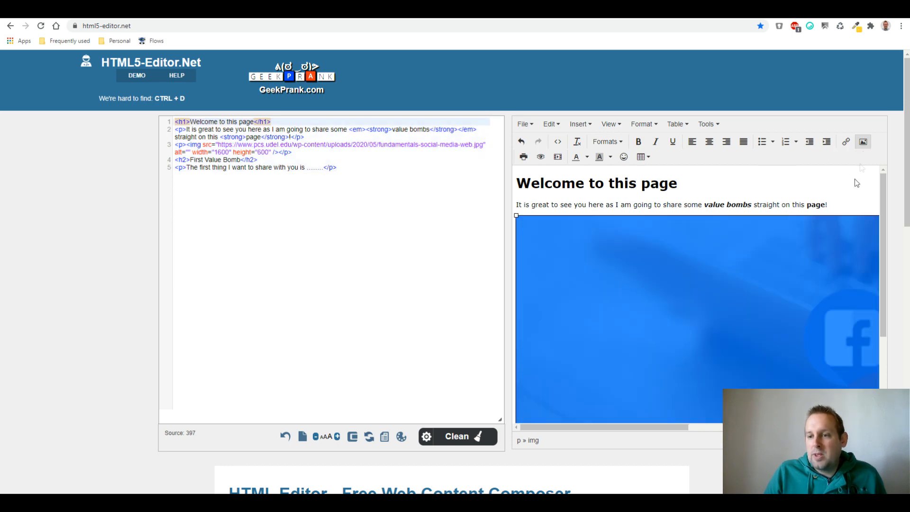
key(Delete)
- Reinsert fundamentals-social-media-web.jpg from its copied web address with constrained proportions turned off
click(643, 123)
click(580, 124)
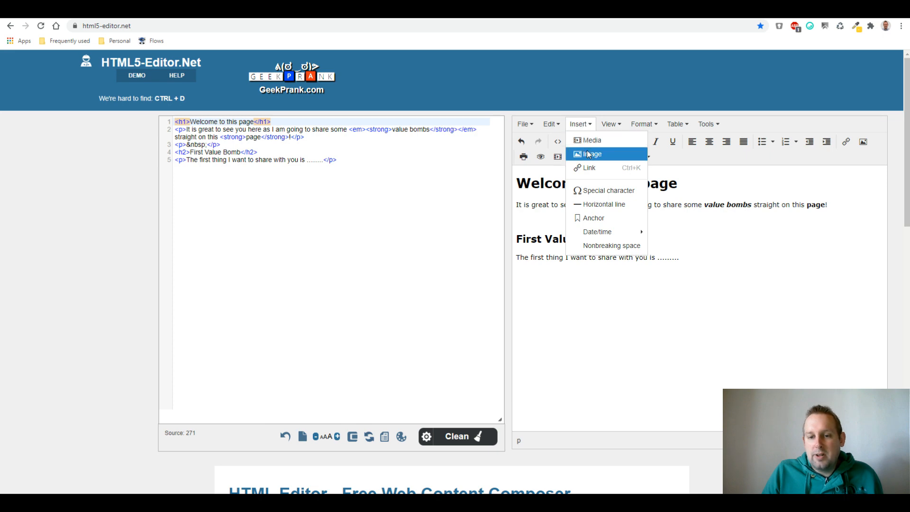
click(590, 154)
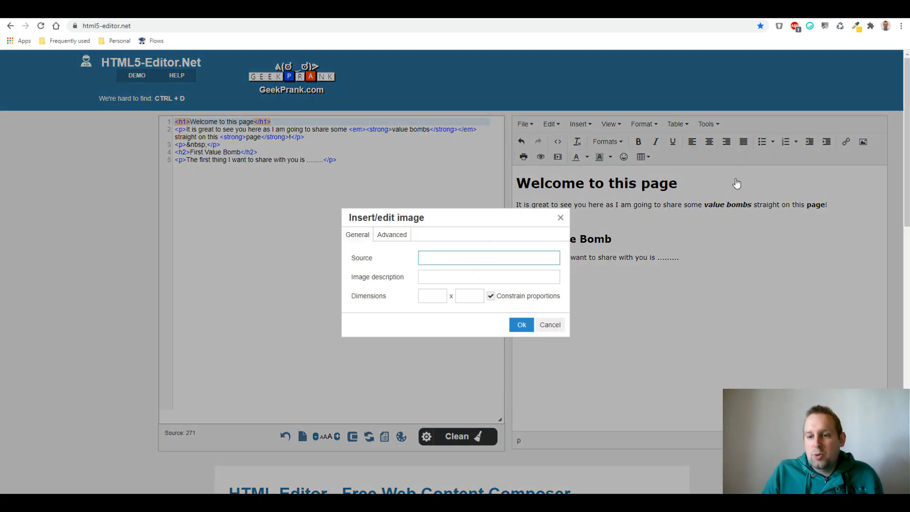
key(ctrl+Tab)
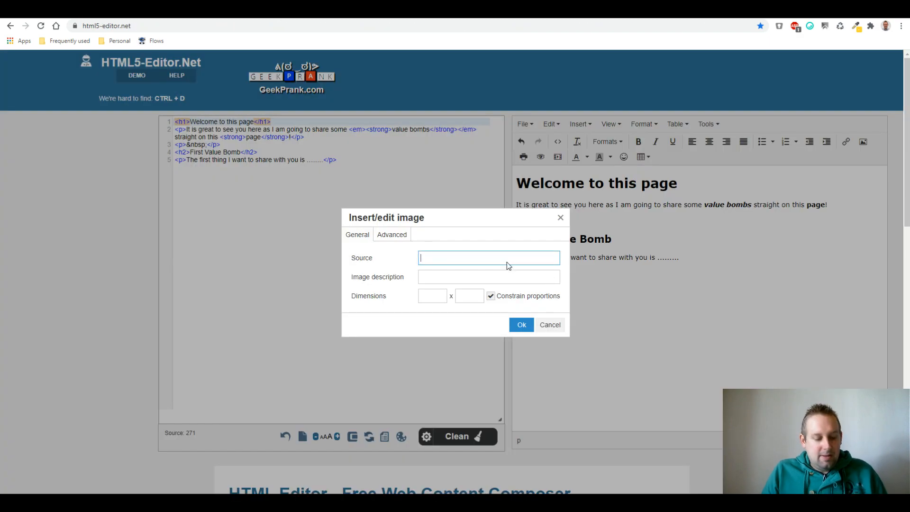
key(ctrl+v)
click(437, 298)
double_click(431, 297)
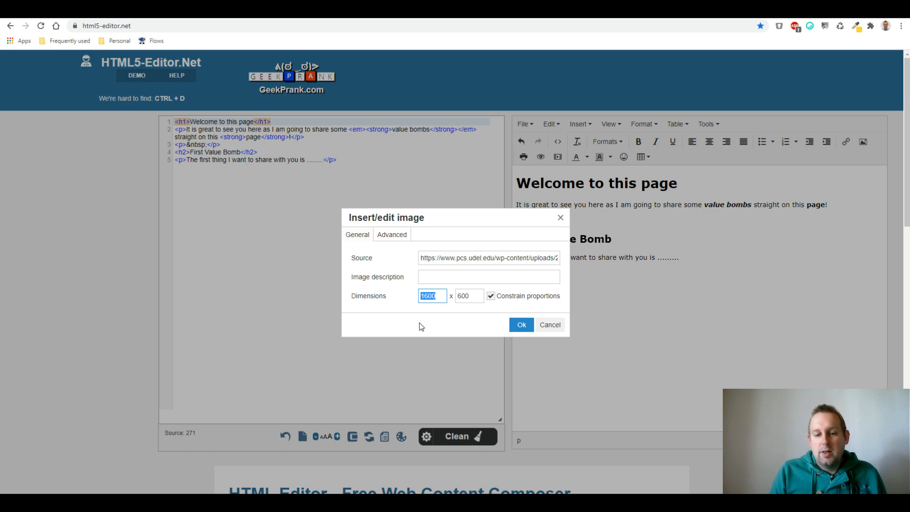
click(490, 296)
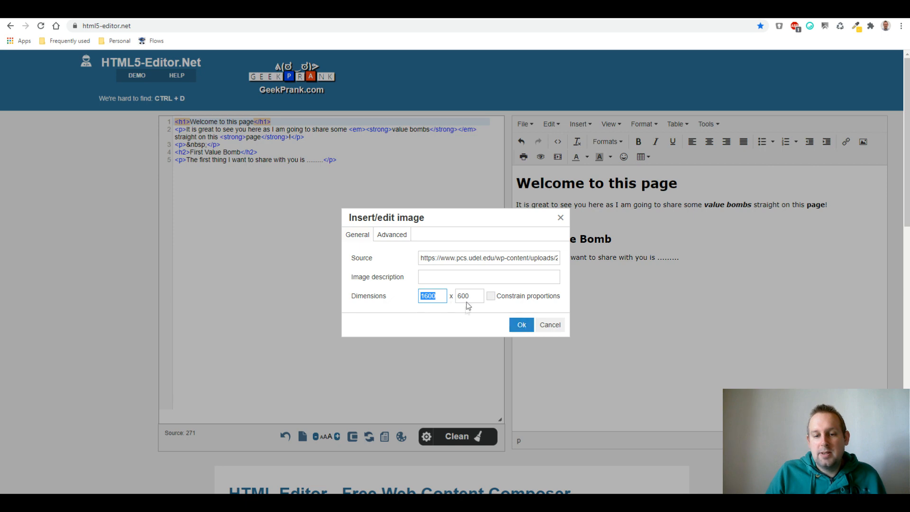
click(522, 324)
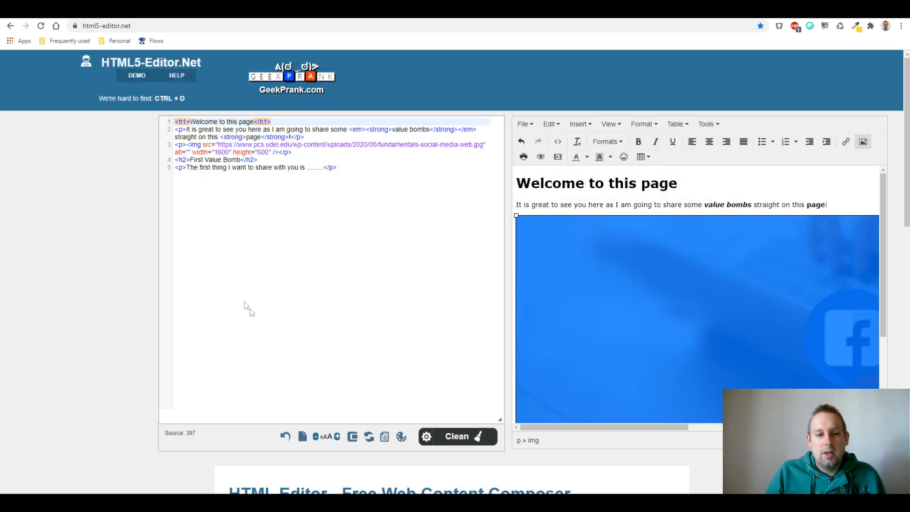
- Clean up the HTML and replace the landing page code block's content in the flow builder with the full cleaned source
click(471, 441)
drag(347, 168, 172, 120)
key(ctrl+c)
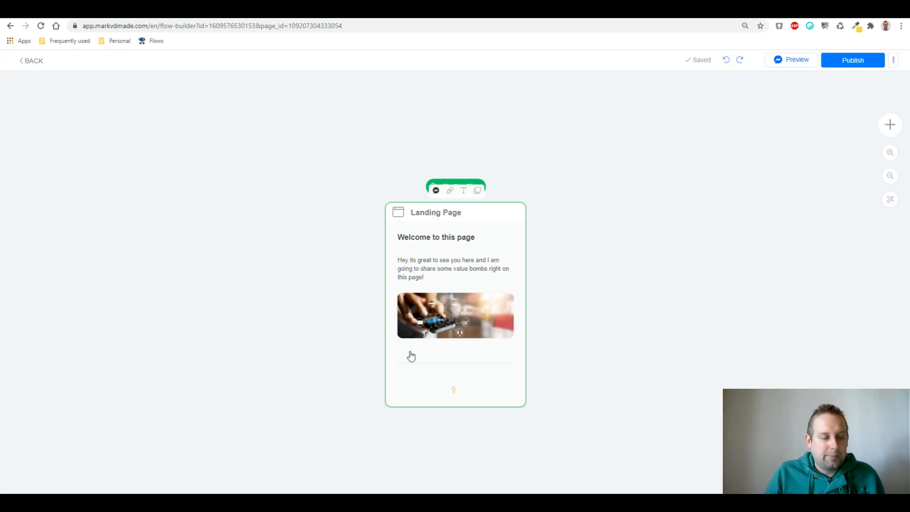
click(409, 353)
click(123, 374)
key(ctrl+a)
key(BackSpace)
key(ctrl+v)
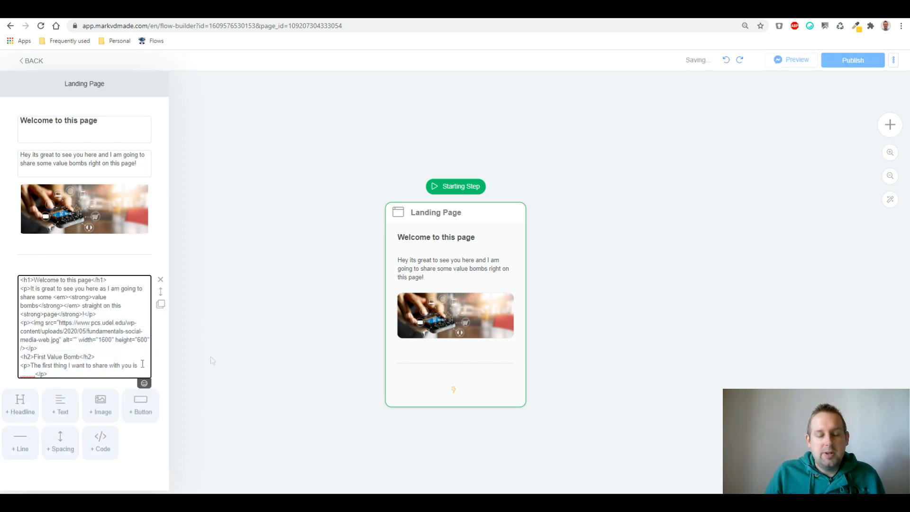
- Publish the landing page with the re-pasted code and reload its live version to check the image's proportions
click(619, 279)
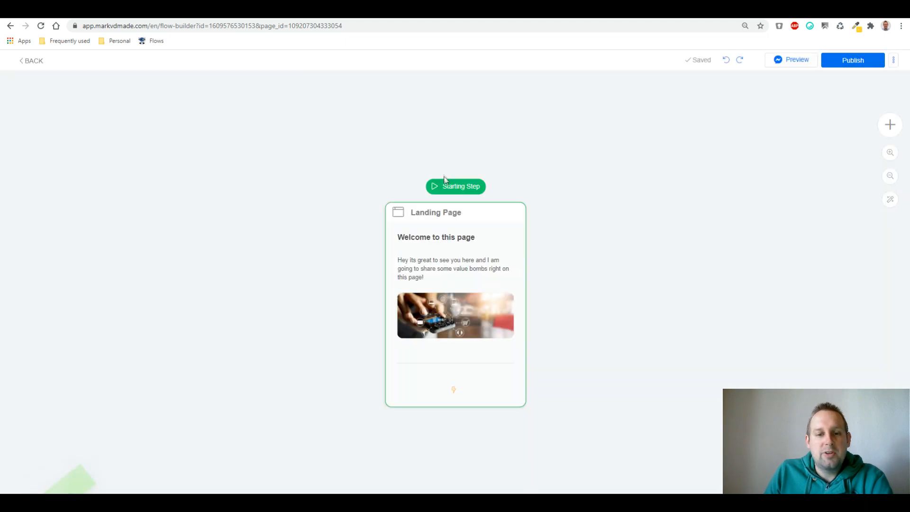
click(32, 11)
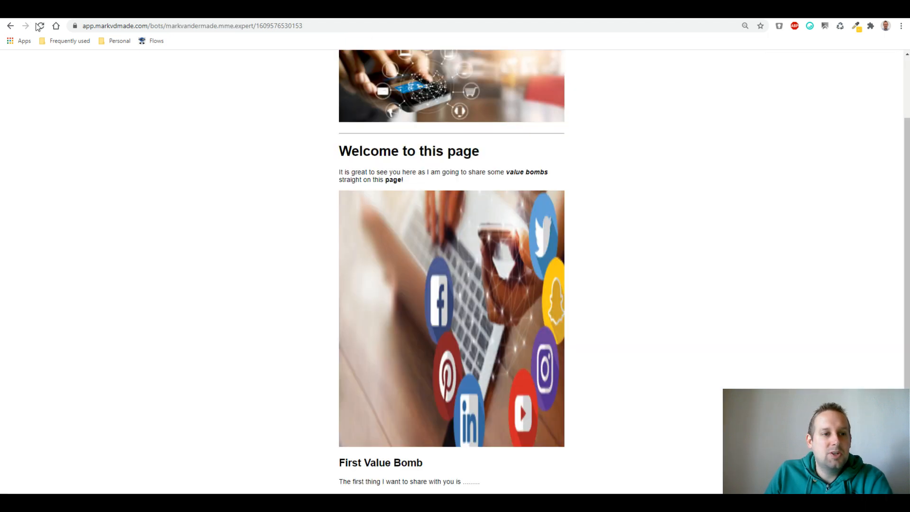
click(40, 26)
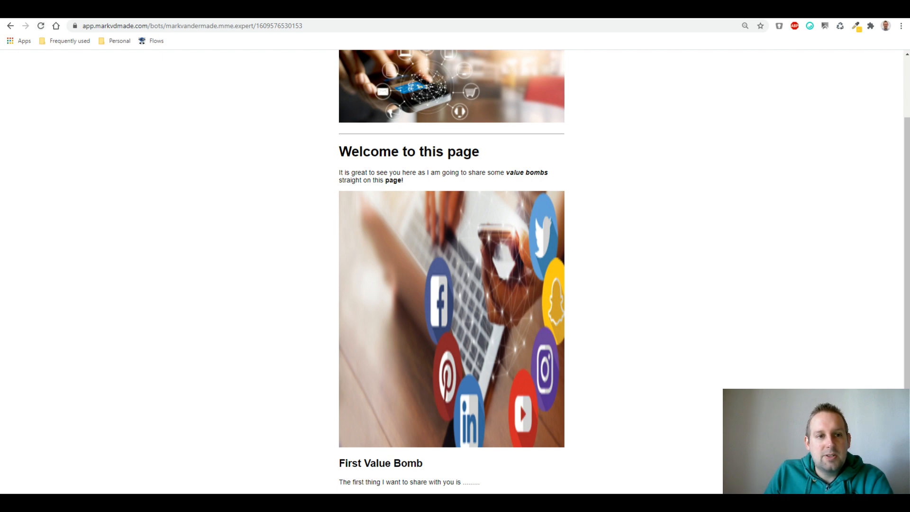
- In the flow builder's code block, set the image width to 600 and its height to 250
click(33, 10)
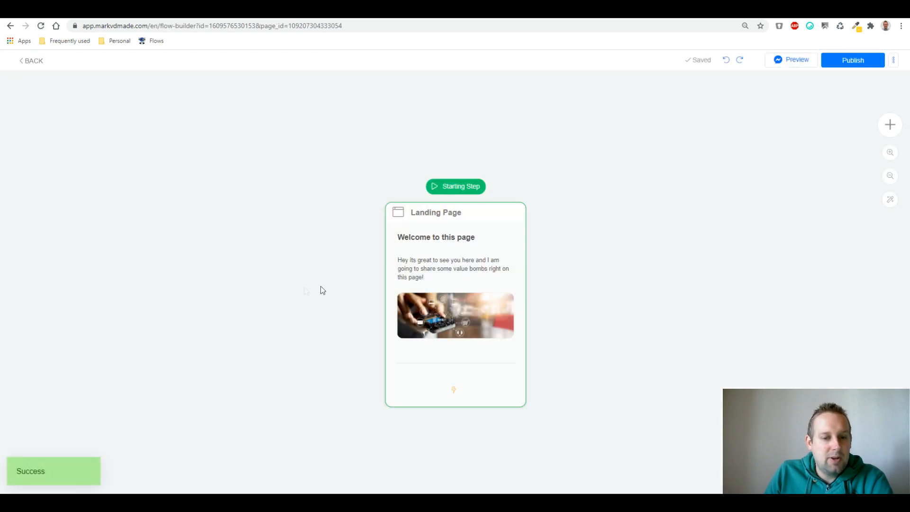
click(453, 379)
click(203, 309)
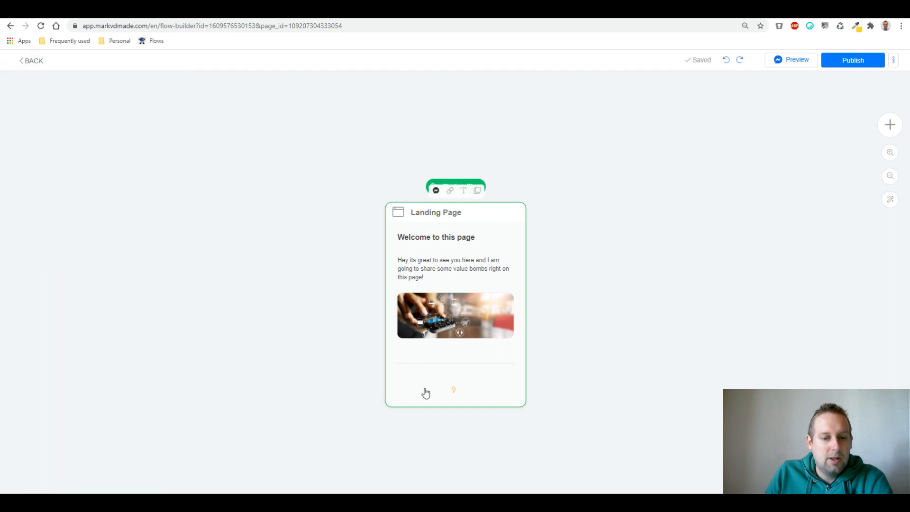
click(623, 381)
click(466, 382)
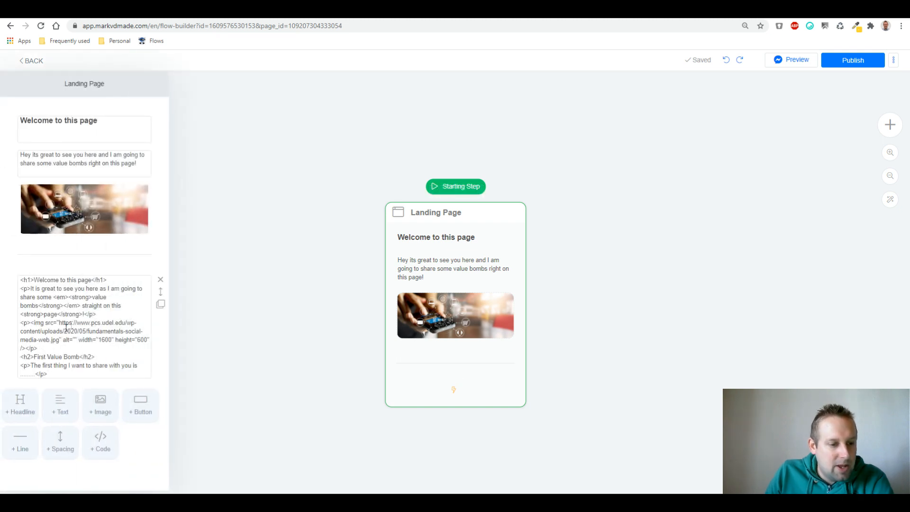
double_click(105, 341)
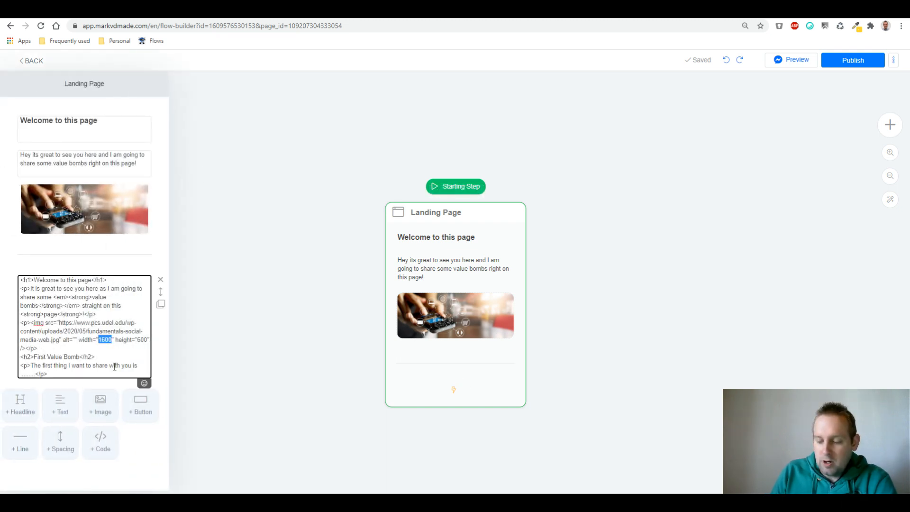
text(600)
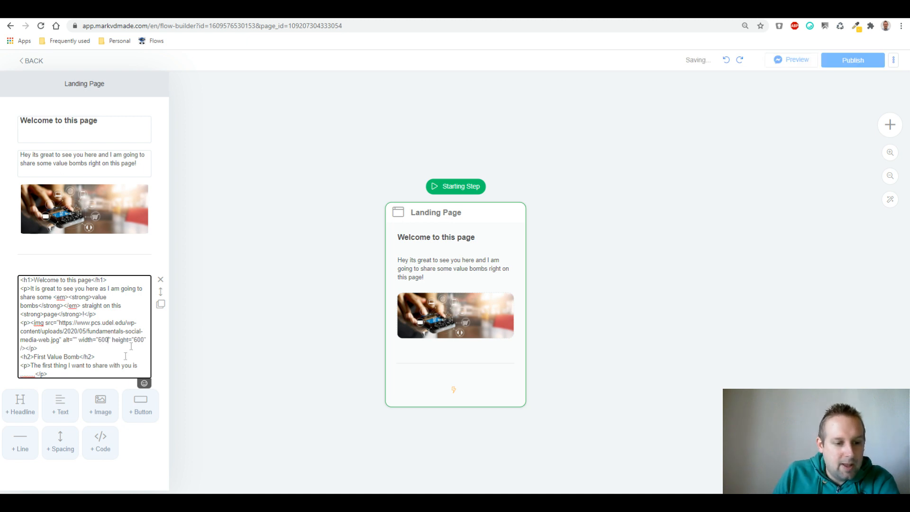
double_click(139, 340)
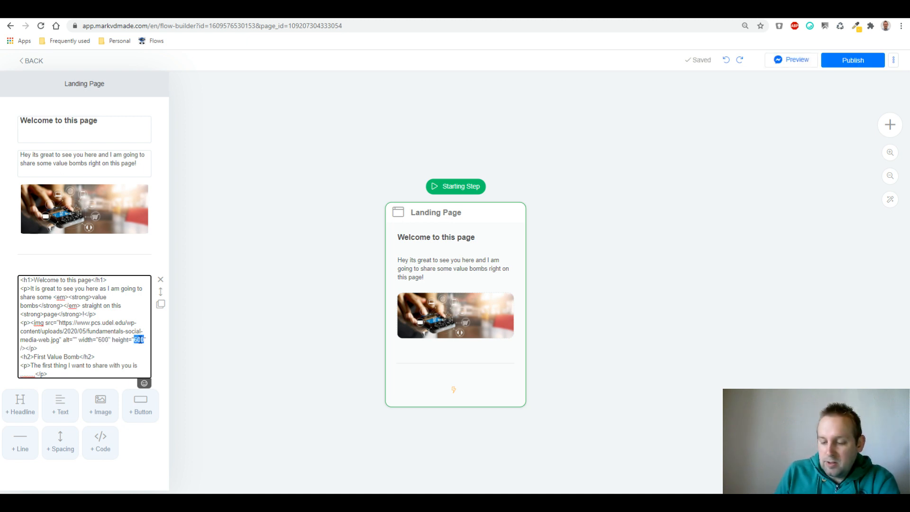
text(250)
click(607, 368)
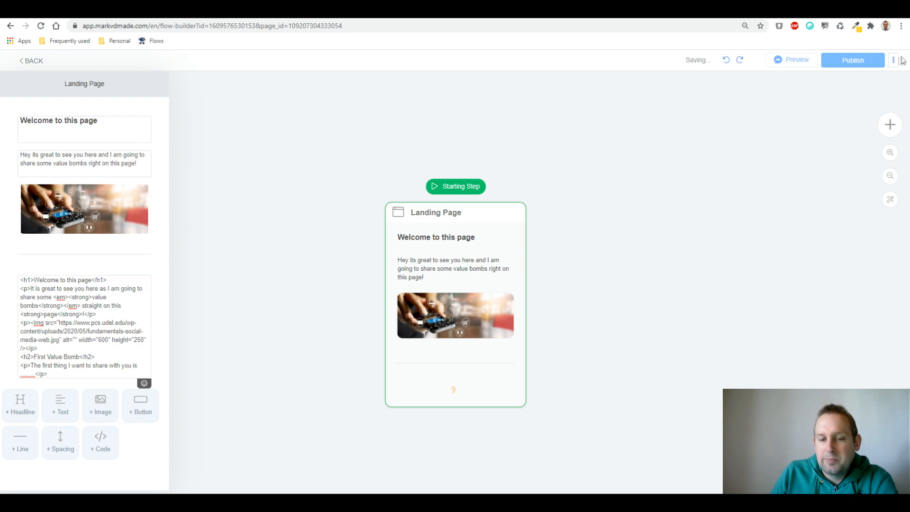
- Publish the landing page with the resized image and reload its live version
click(842, 63)
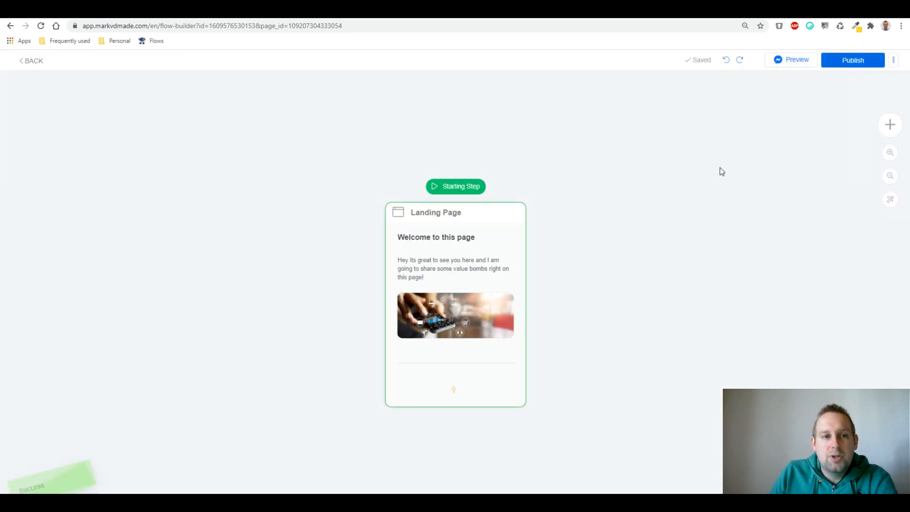
key(ctrl+Tab)
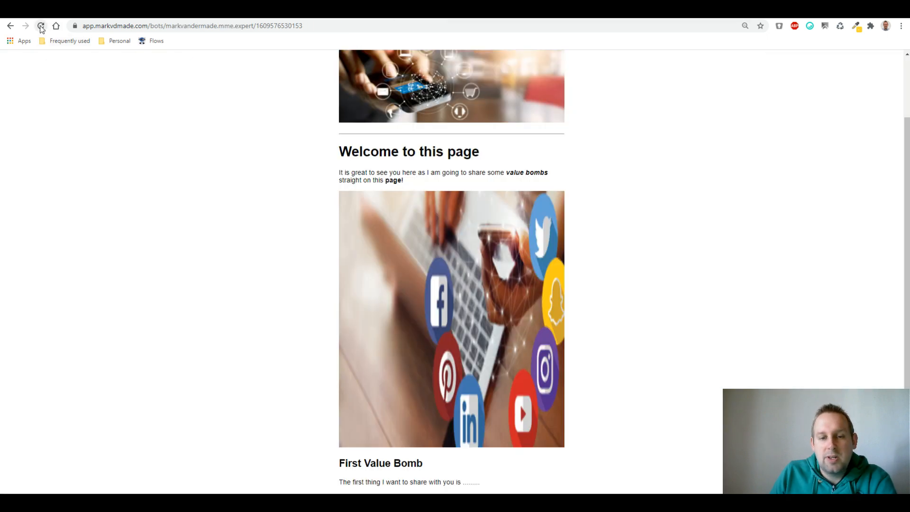
click(41, 26)
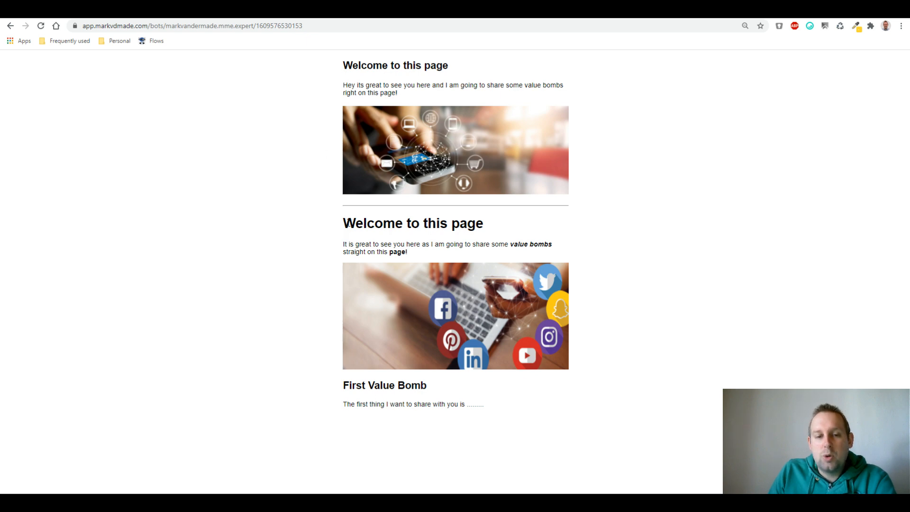
- Compare the two "Welcome to this page" headings on the live page and reopen the landing page's content in the flow builder
drag(340, 226, 507, 232)
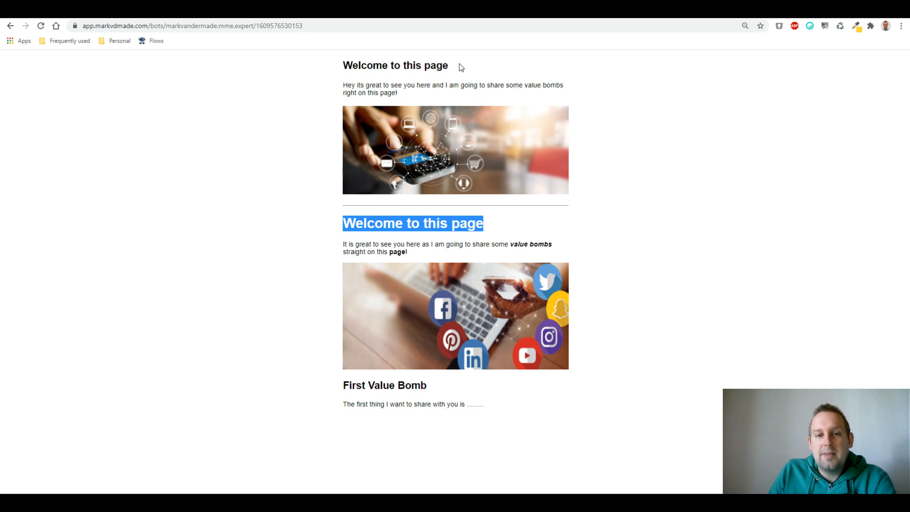
drag(451, 66, 317, 65)
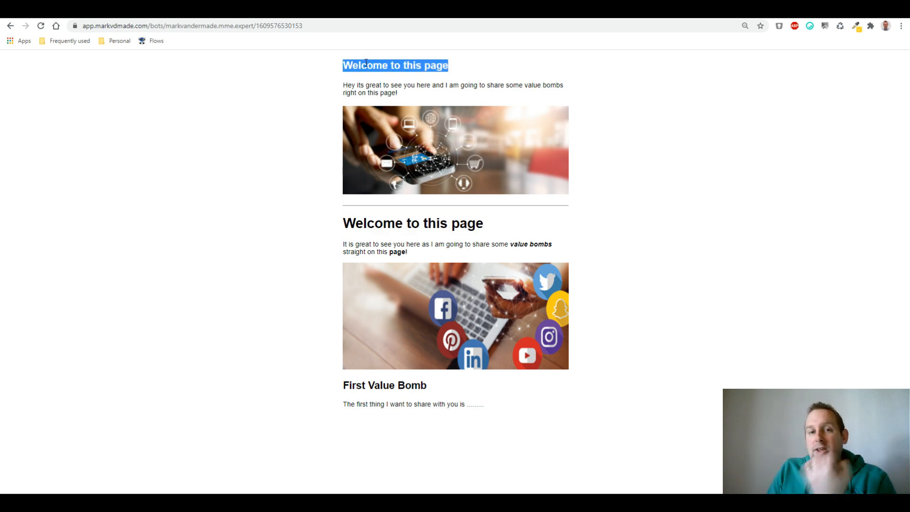
click(61, 9)
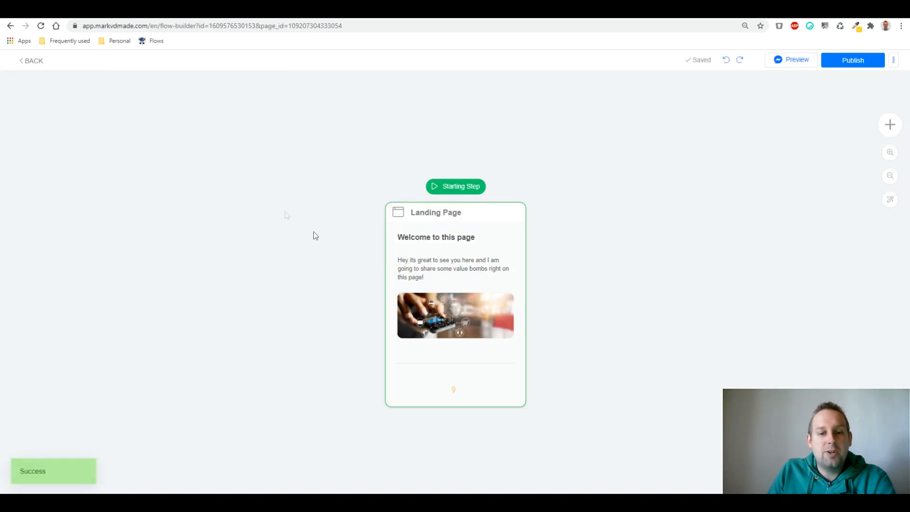
click(474, 268)
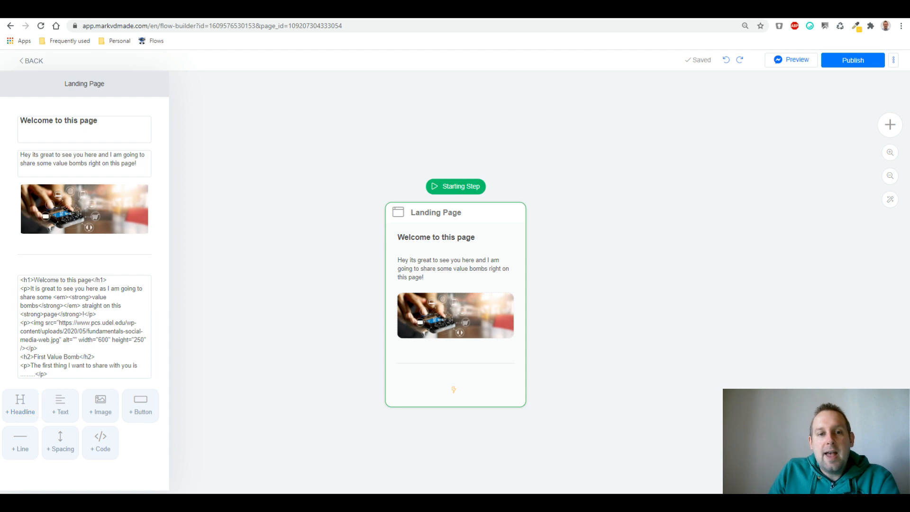
- Return to the HTML editor, make its visual editing area slightly taller, and look over its formatting and insert options
click(208, 9)
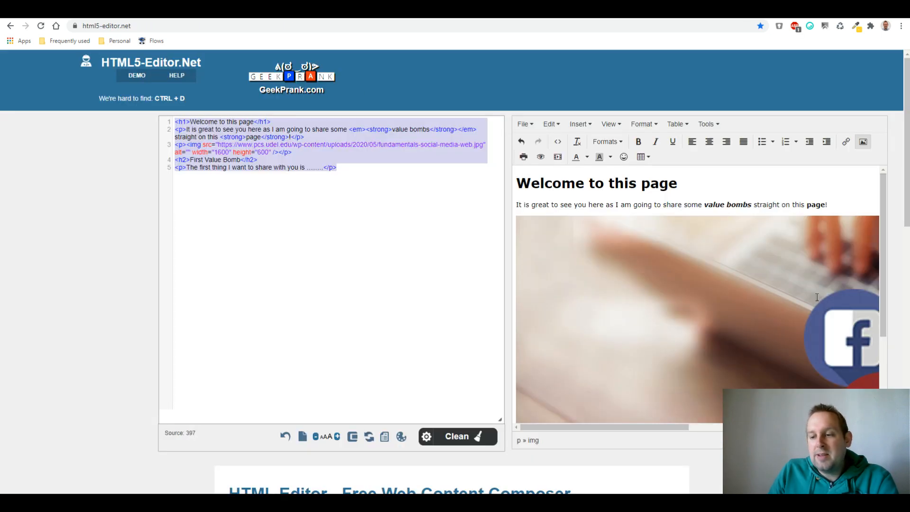
scroll(848, 289, down, 6)
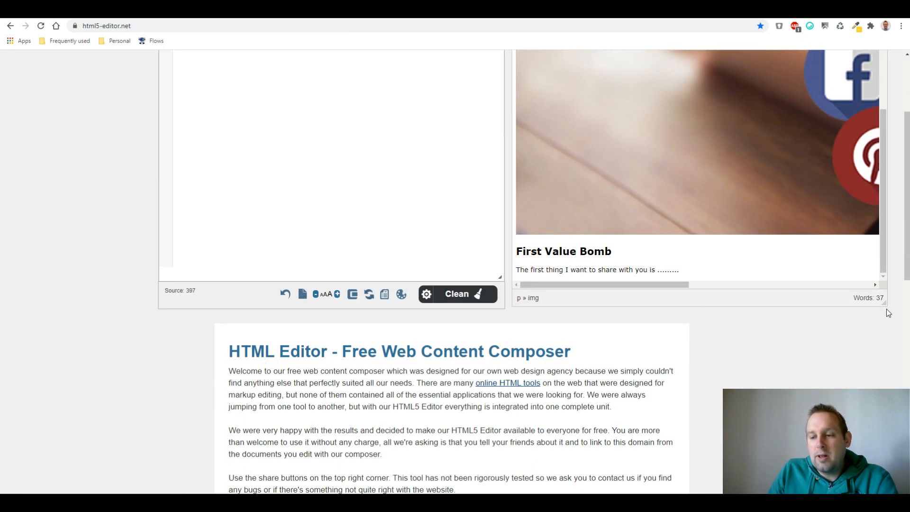
mouse_move(884, 304)
mouse_down()
mouse_move(884, 397)
mouse_move(884, 320)
mouse_up()
scroll(385, 198, up, 2)
scroll(385, 197, up, 1)
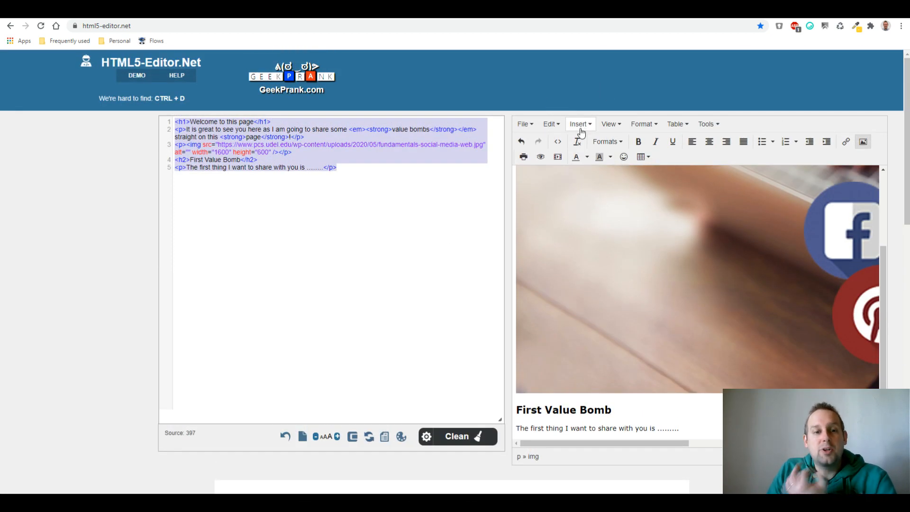
click(643, 124)
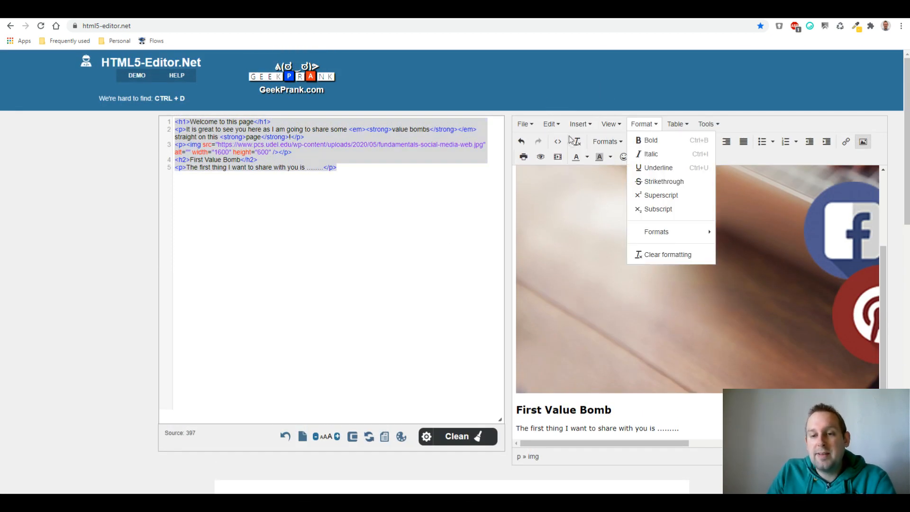
click(579, 124)
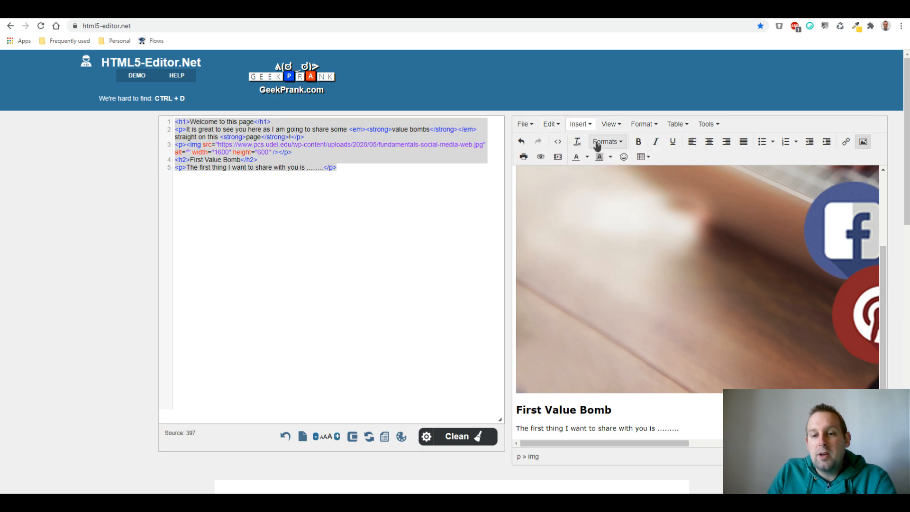
- Below the First Value Bomb paragraph, leave a blank line and start a bulleted list with the item "be aware of your ......."
click(597, 143)
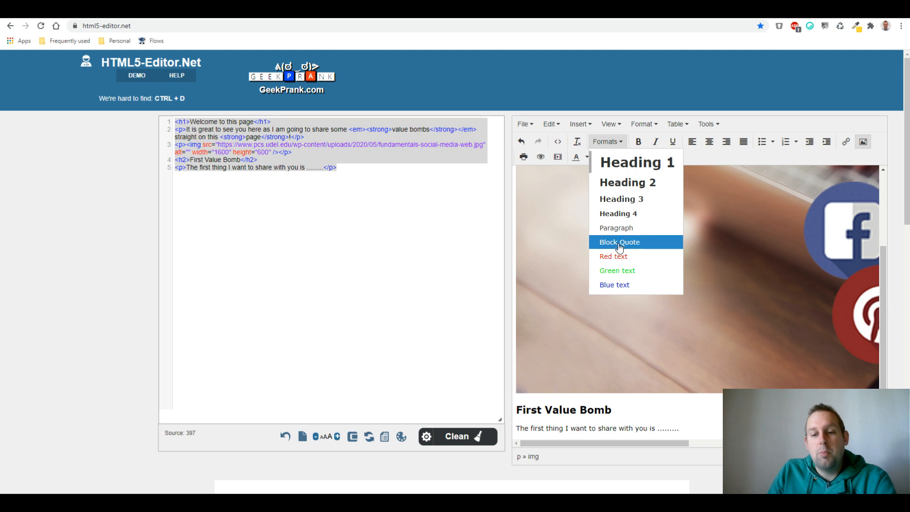
click(690, 425)
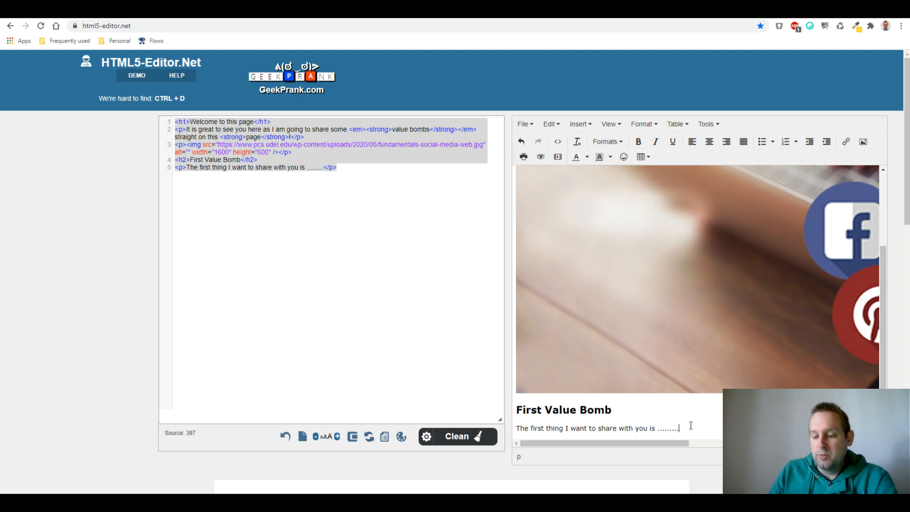
key(Return)
key(Return)
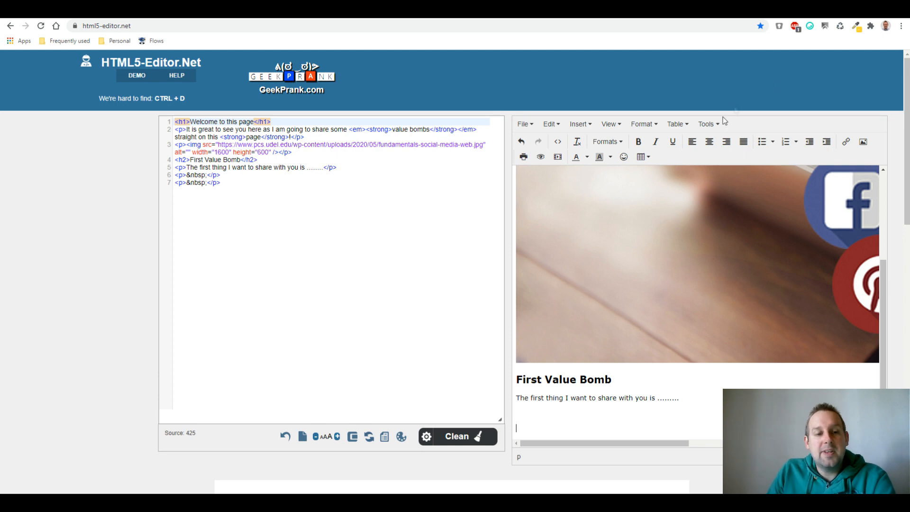
click(761, 142)
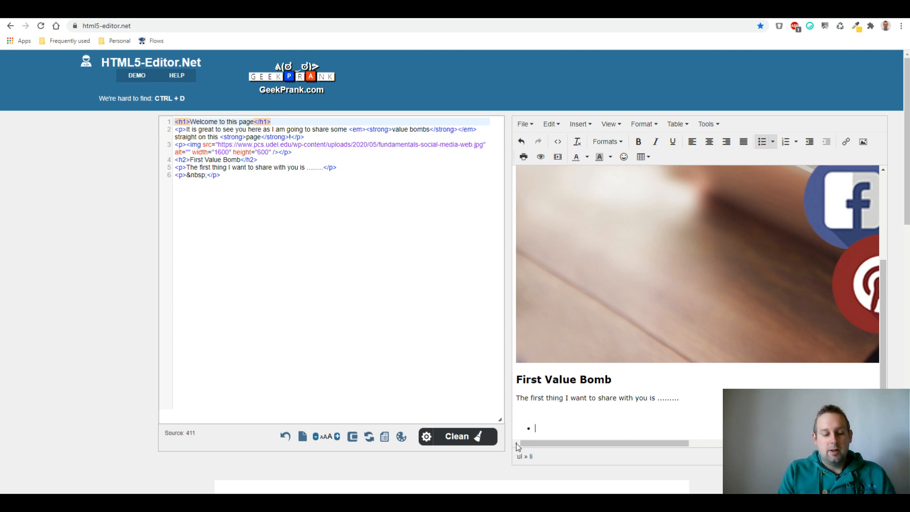
text(be a)
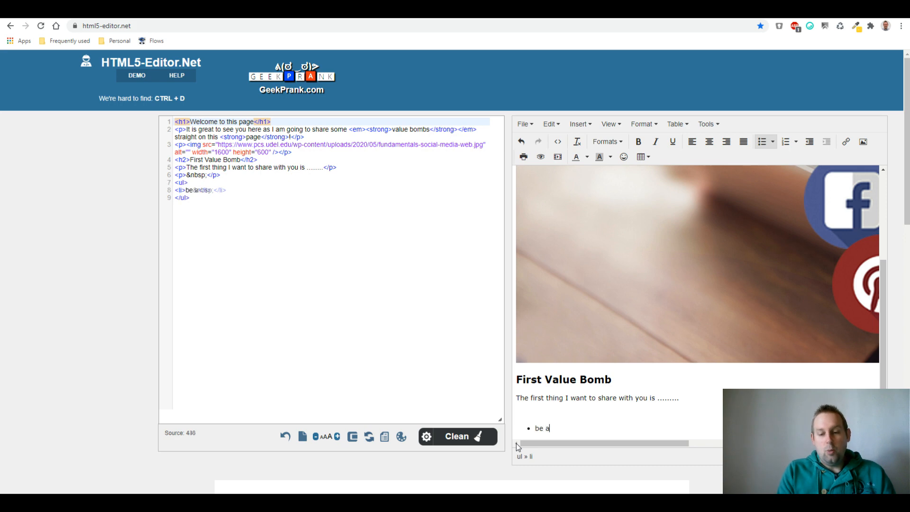
text(ware of yo)
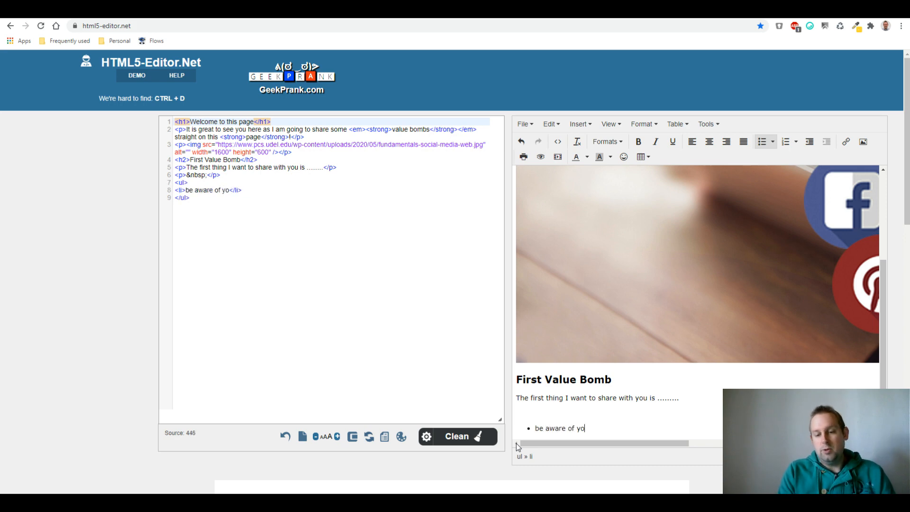
text(ur .......)
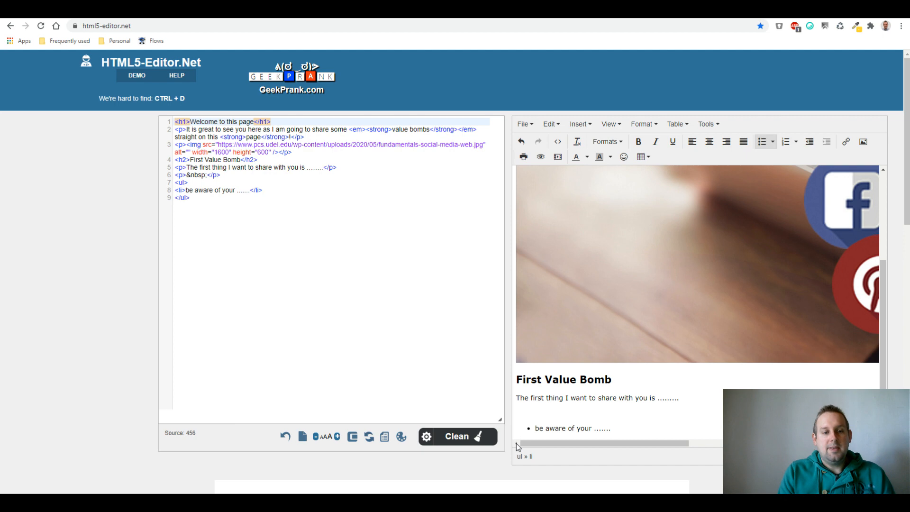
- Add two more bullets to the list, reading "stay compliant with ....." and "random ....."
key(Return)
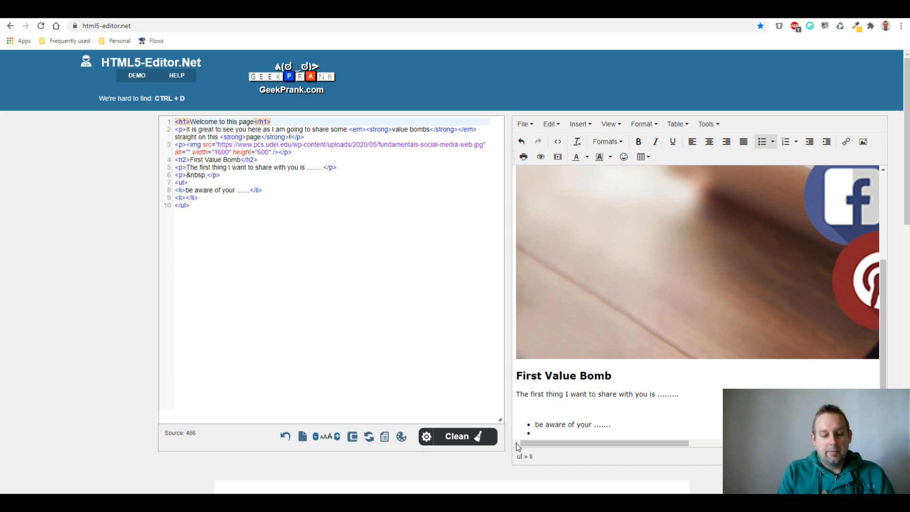
text(stay c)
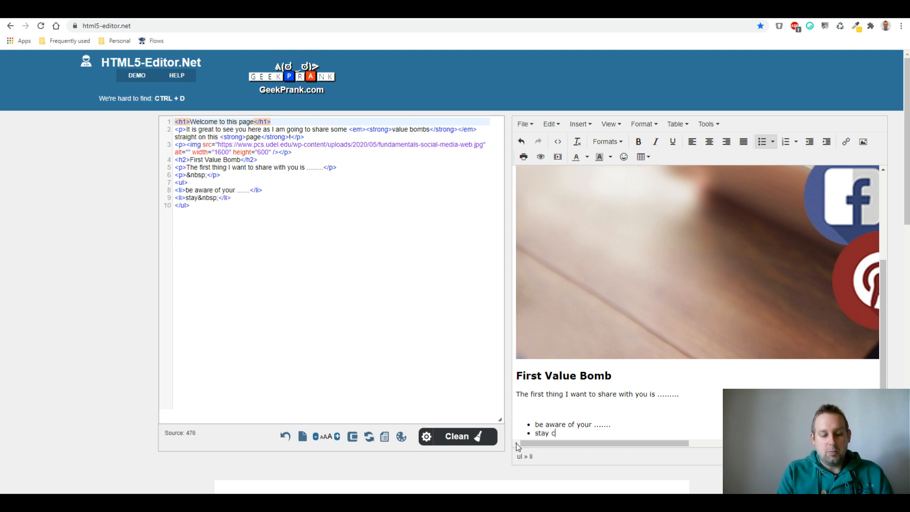
text(ompl)
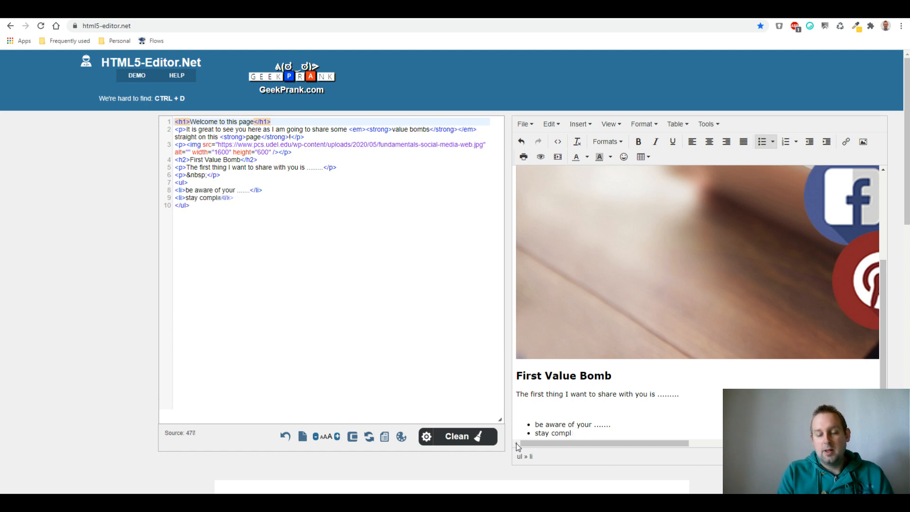
text(aint..)
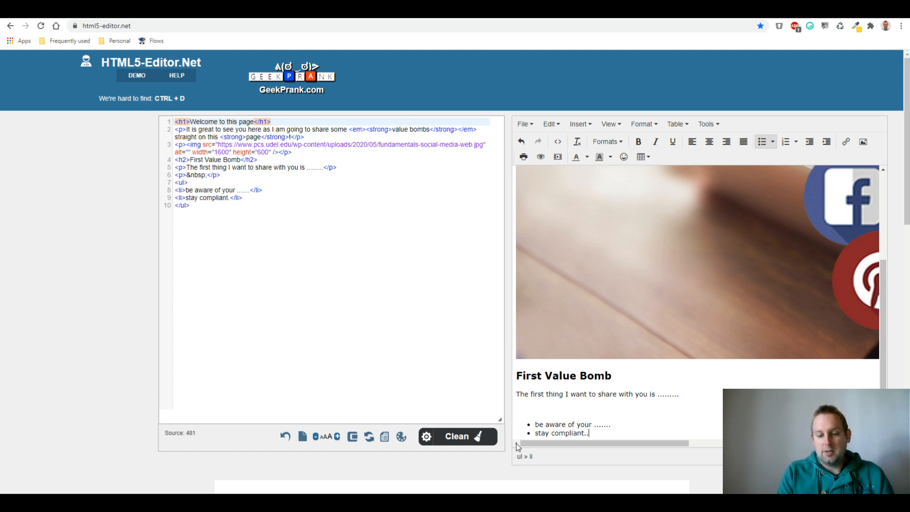
text(...with .....)
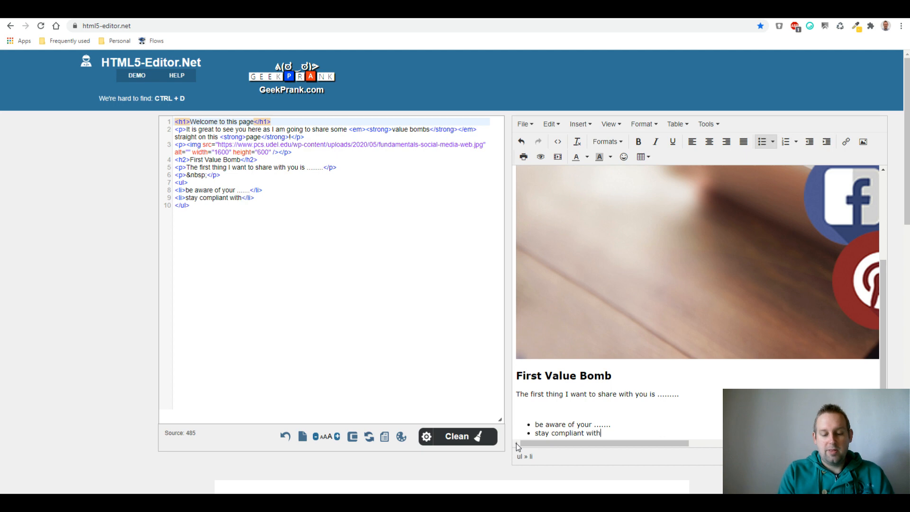
key(Return)
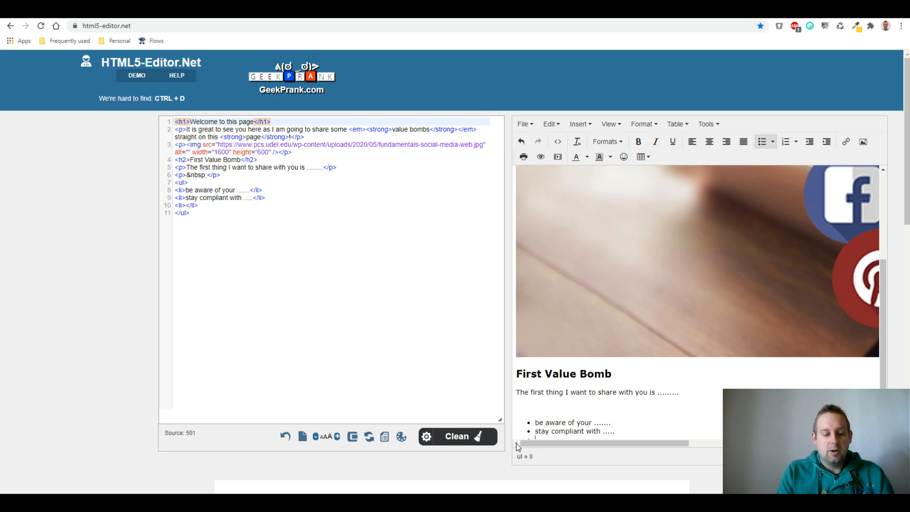
text(random .....)
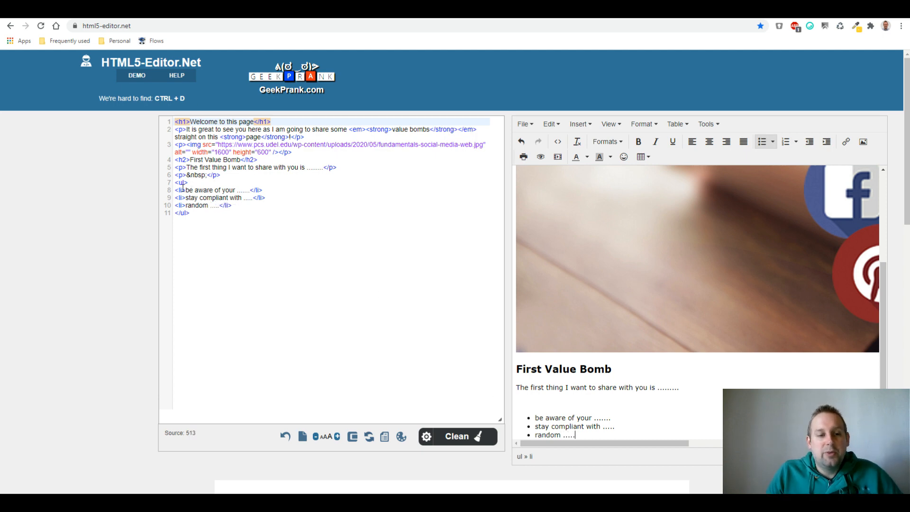
- Clean the HTML source and copy all of the resulting code
click(475, 437)
drag(286, 257, 174, 118)
click(257, 192)
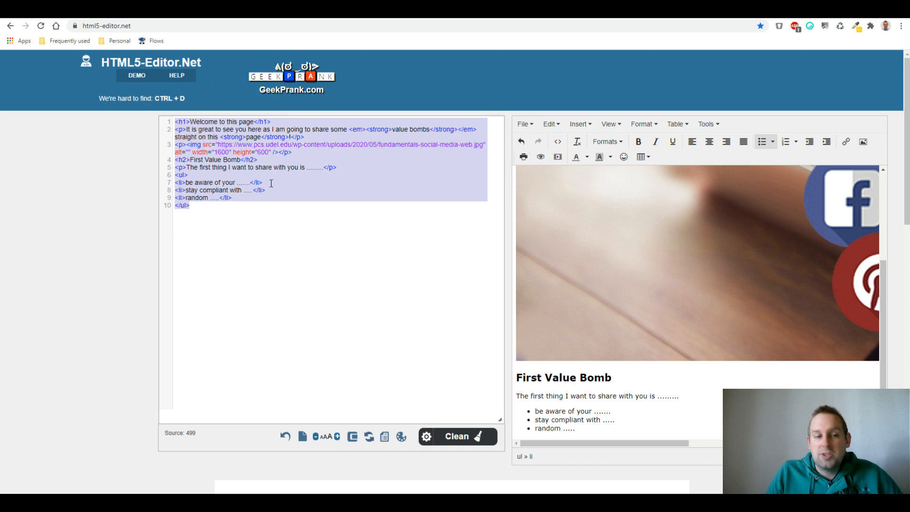
- Switch to the flow builder and replace the entire content of the landing page's code block with the copied HTML
click(142, 10)
drag(98, 374, 3, 259)
key(BackSpace)
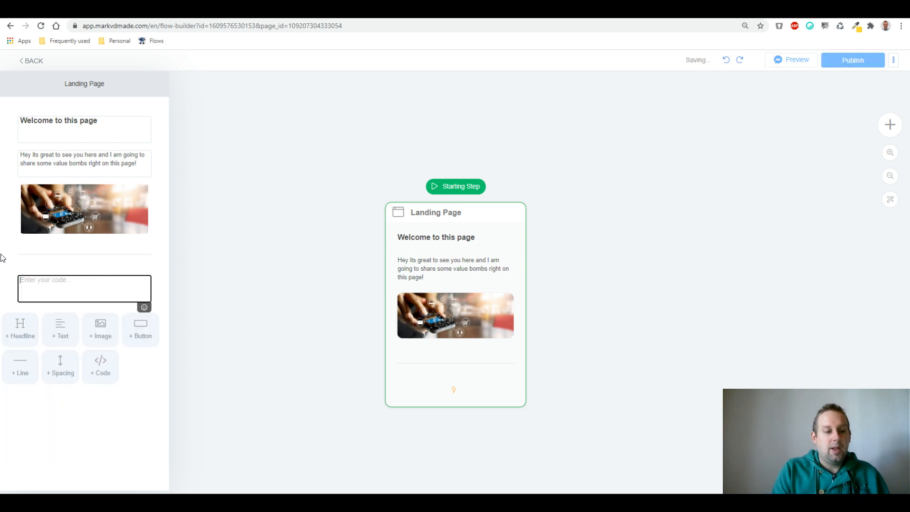
text(<h1>Welcome to this page</h1> <p>It is great to see you here as I am going to share some <em><strong>value bombs</strong></em> straight on this <strong>page</strong>!</p> <p><img src="https://www.pcs.udel.edu/wp-content/uploads/2020/05/fundamentals-social-media-web.jpg" alt="" width="1600" height="600" /></p> <h2>First Value Bomb</h2> <p>The first thing I want to share with you is .........</p> <ul> <li>Be aware of your .......</li> <li>Stay compliant with .....</li> <li>Random .....</li> </ul>)
- Publish the landing page, reload its live version and check the image and bulleted list under First Value Bomb
click(706, 379)
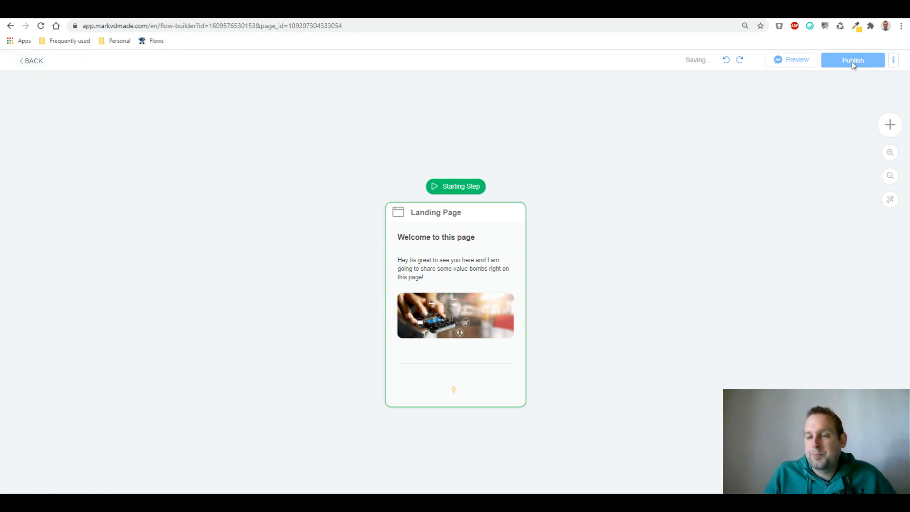
click(851, 61)
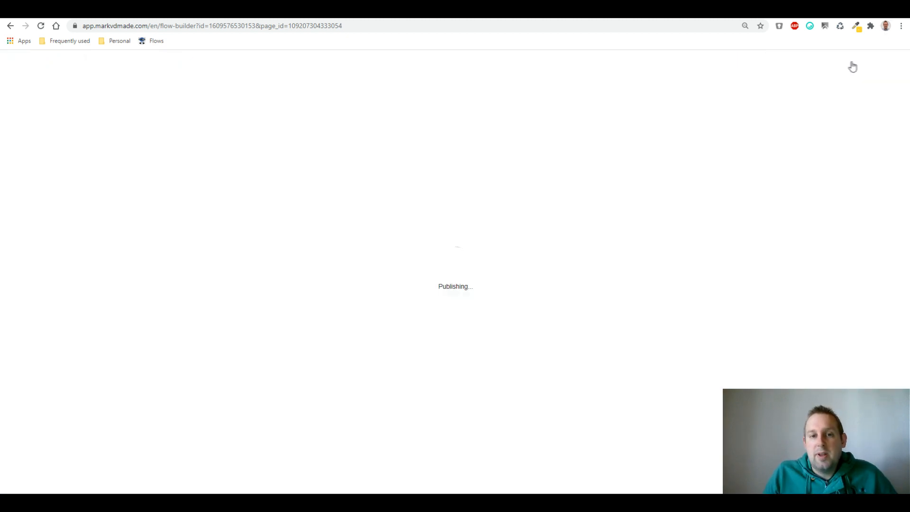
click(17, 10)
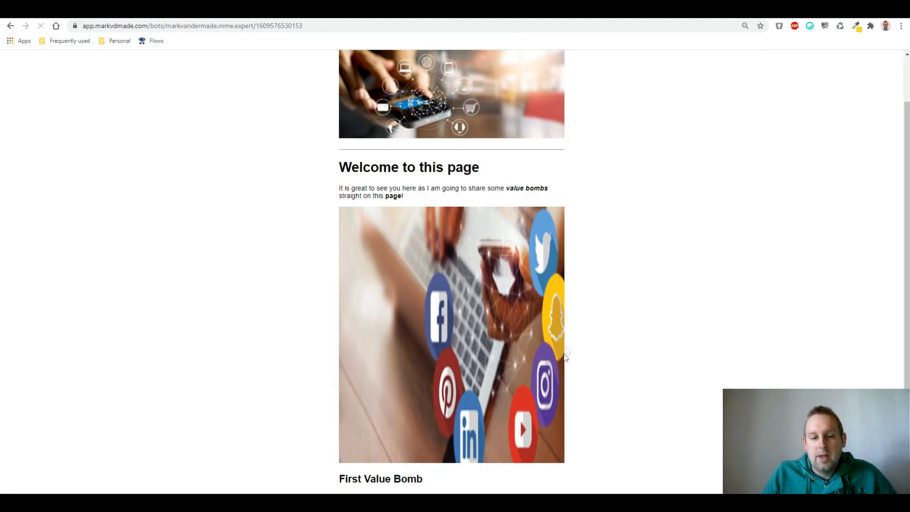
scroll(500, 314, down, 1)
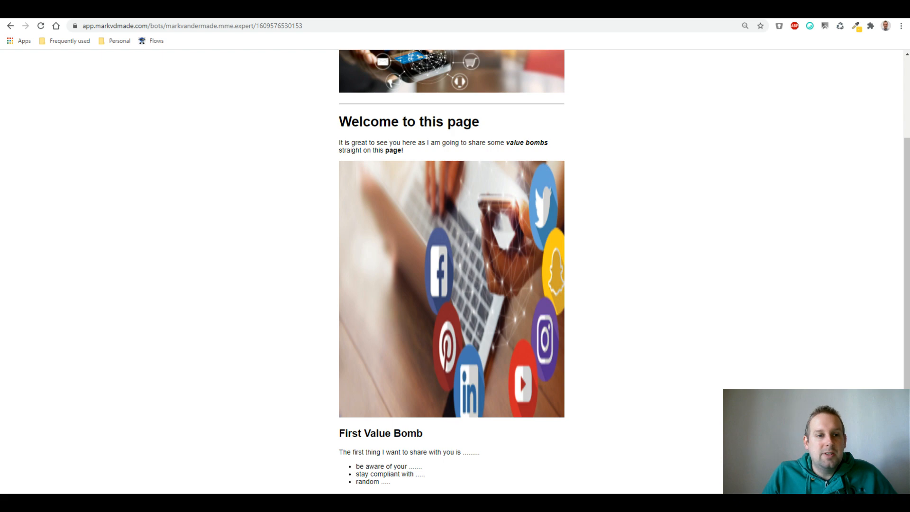
- In the flow builder's code block, change the pasted image's width to 600 and its height to 250
click(48, 10)
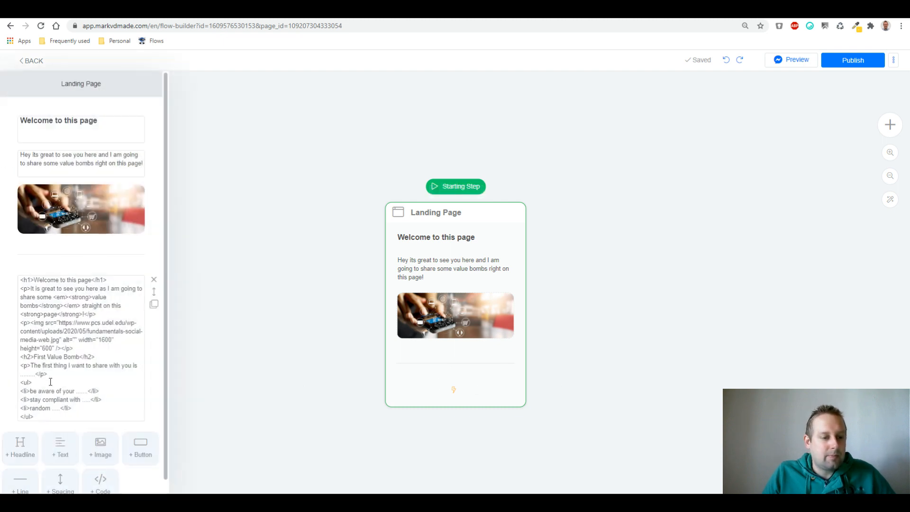
double_click(105, 339)
text(600)
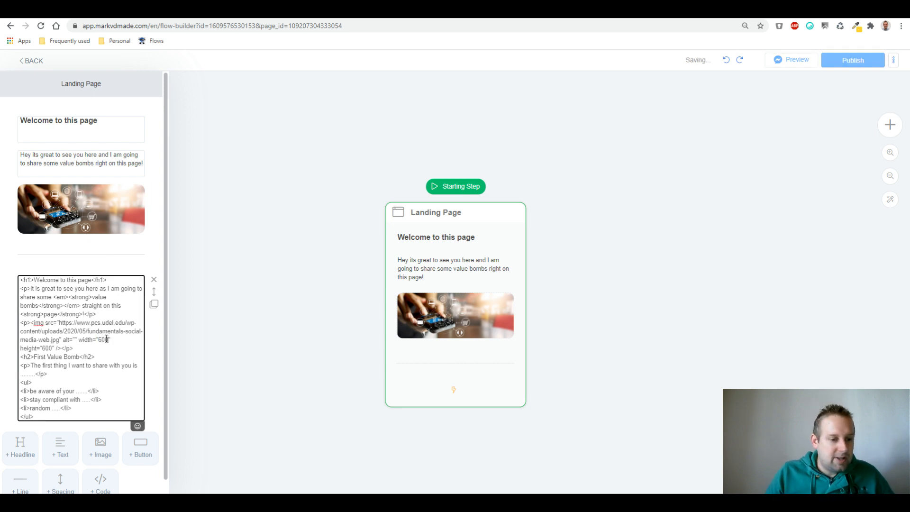
click(46, 355)
double_click(45, 348)
text(300)
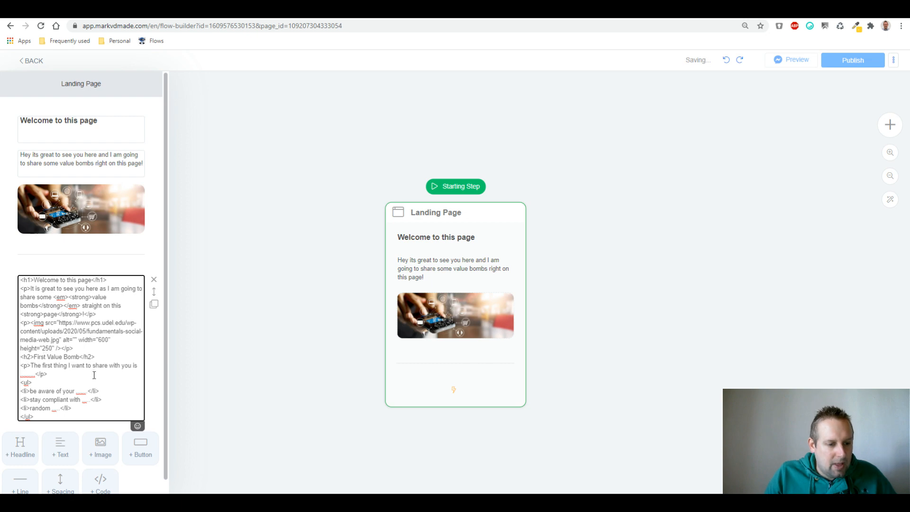
- Republish the landing page and look over its reloaded live version from the first heading to the bulleted list
click(694, 274)
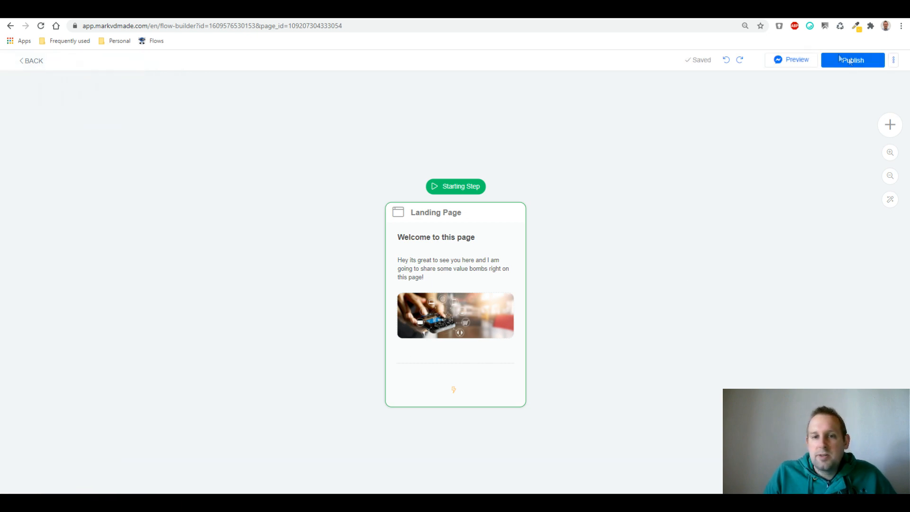
click(851, 60)
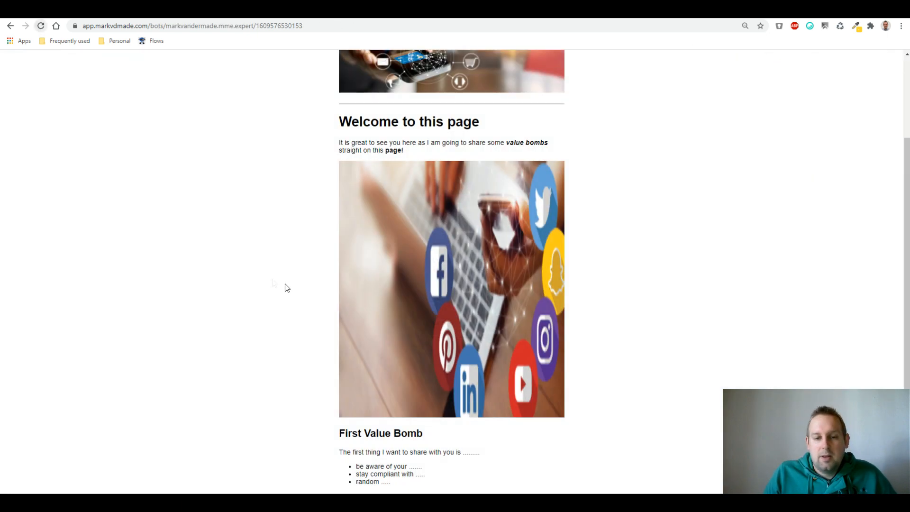
scroll(286, 287, up, 2)
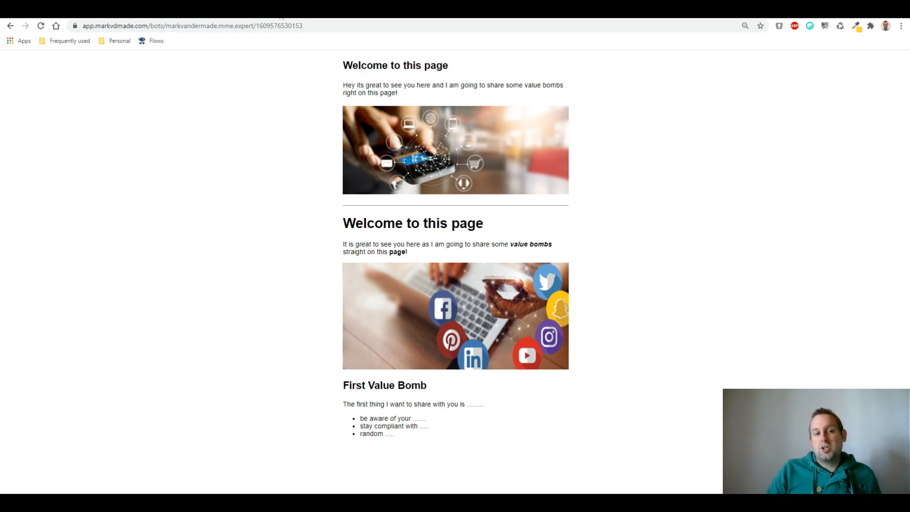
- Return to the flow builder and replace the landing page's code block content with the hand-written paragraph "<p> have your text here </p>"
click(279, 13)
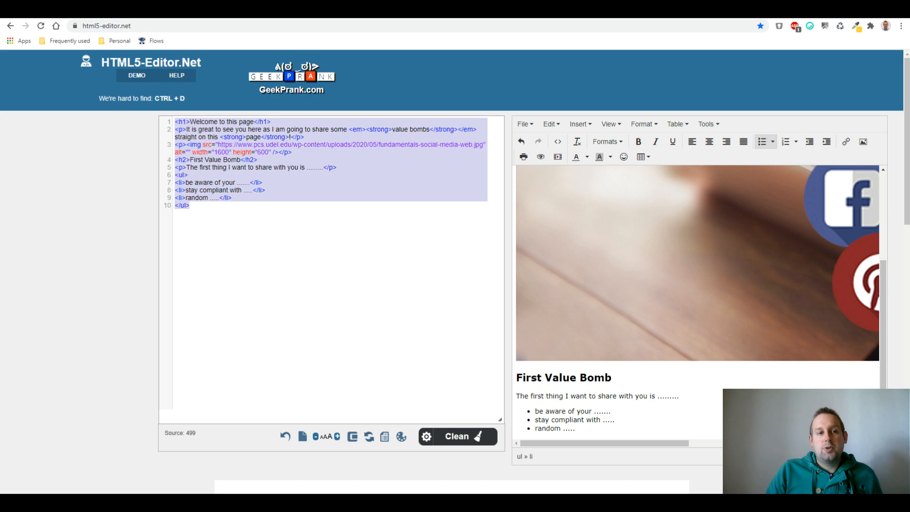
key(ctrl+Tab)
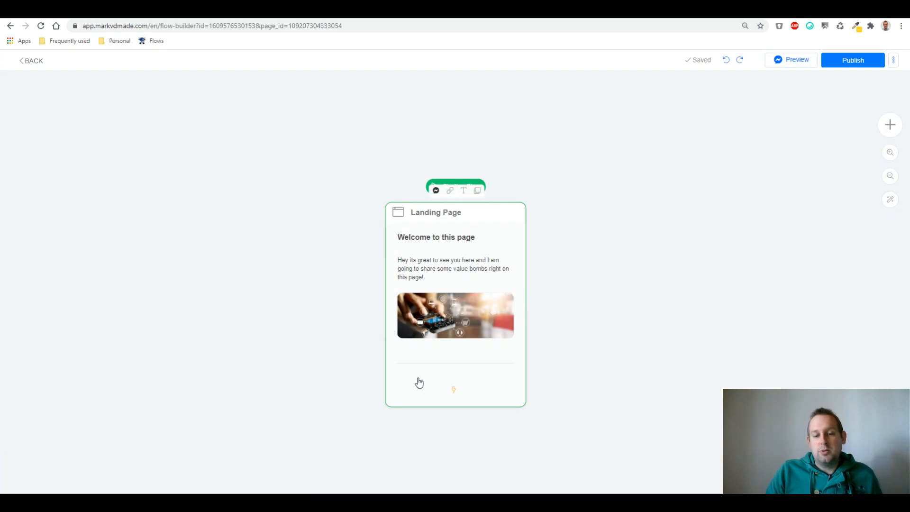
click(419, 382)
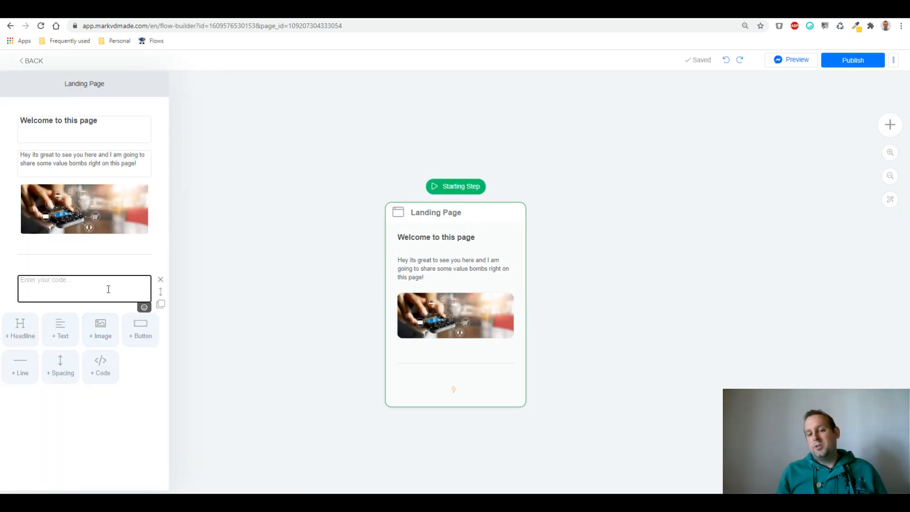
text(<)
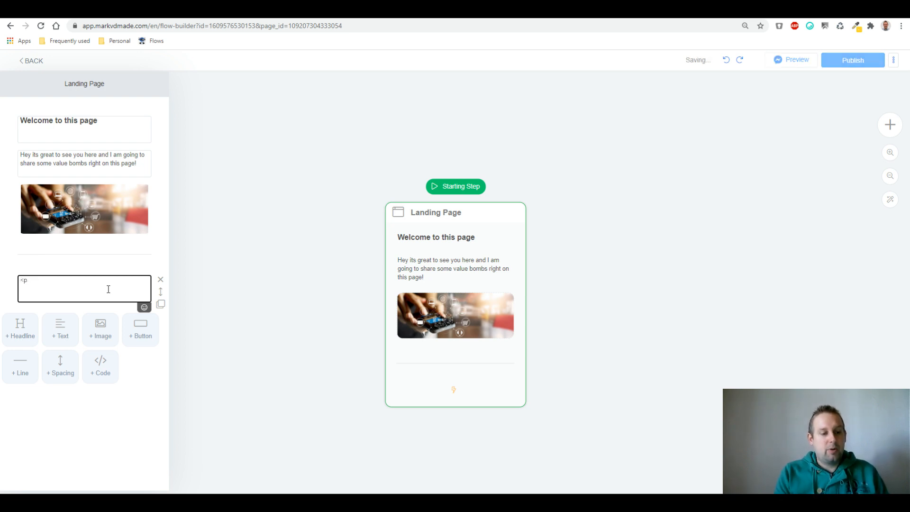
text(p> ha)
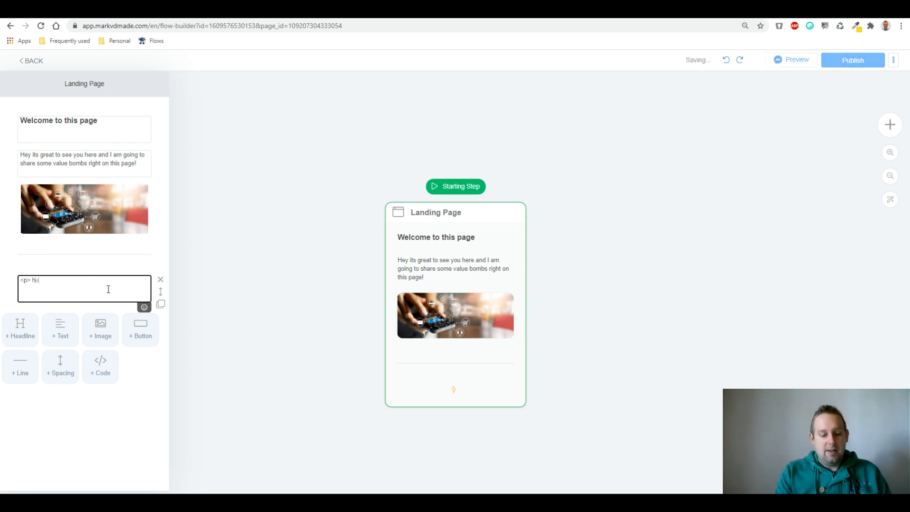
text(ve your text here)
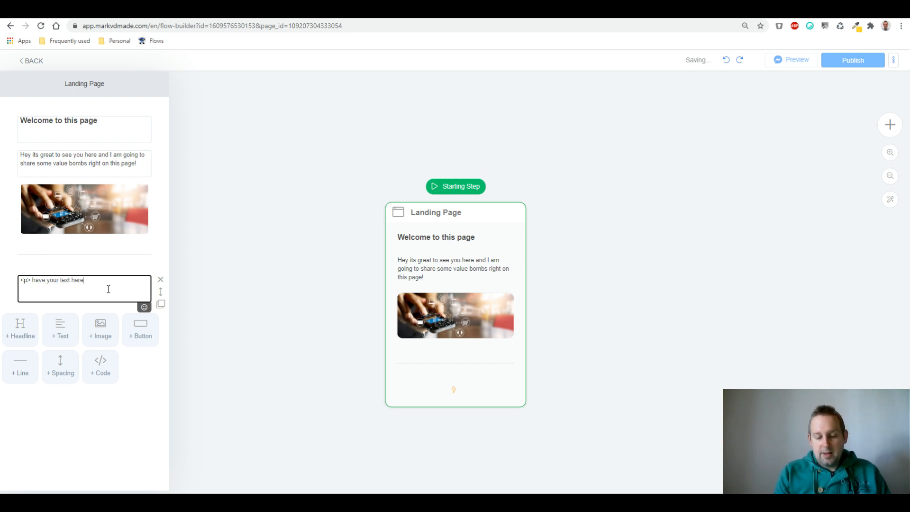
key(Left)
text(/p)
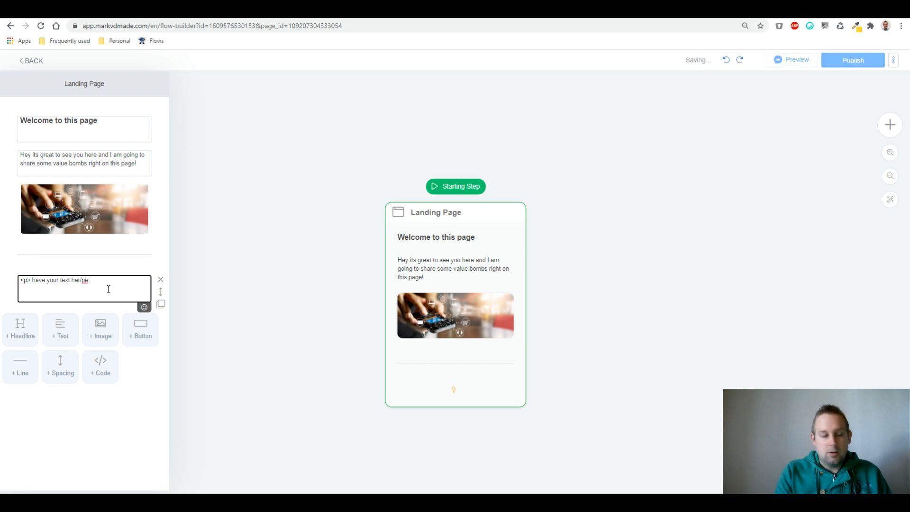
key(BackSpace)
key(BackSpace)
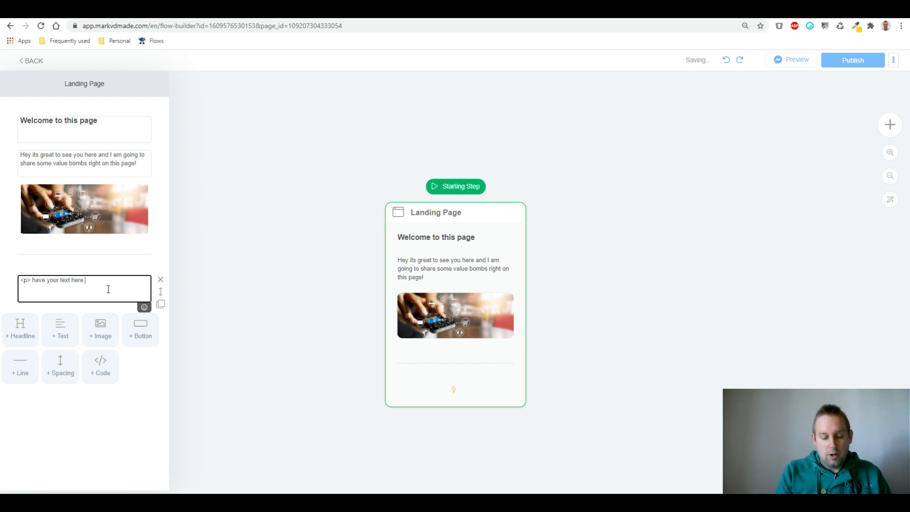
text(</p>)
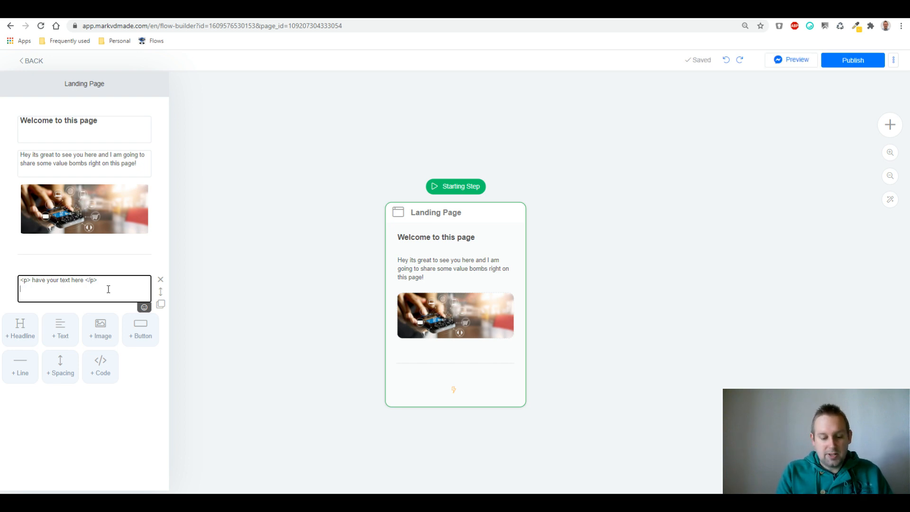
- Add a second line to the code block reading "<strong> this should bold </strong>"
text(<strong)
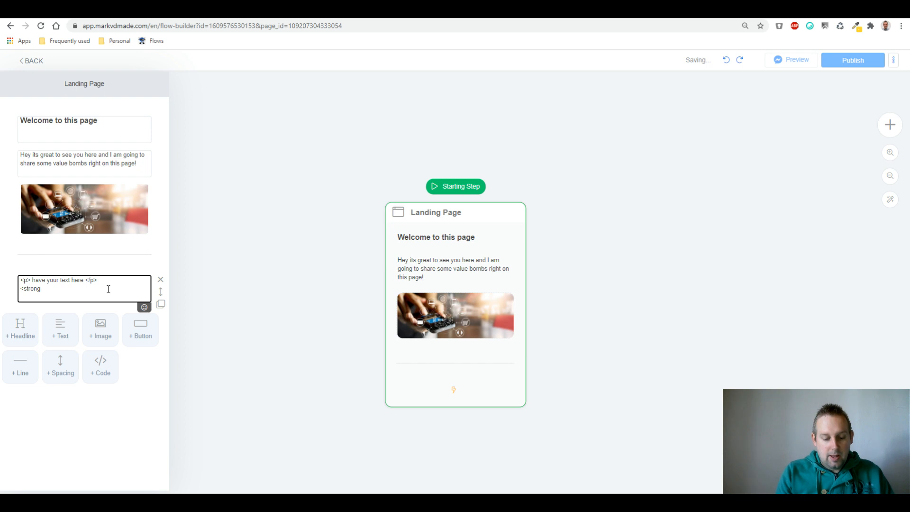
text(> )
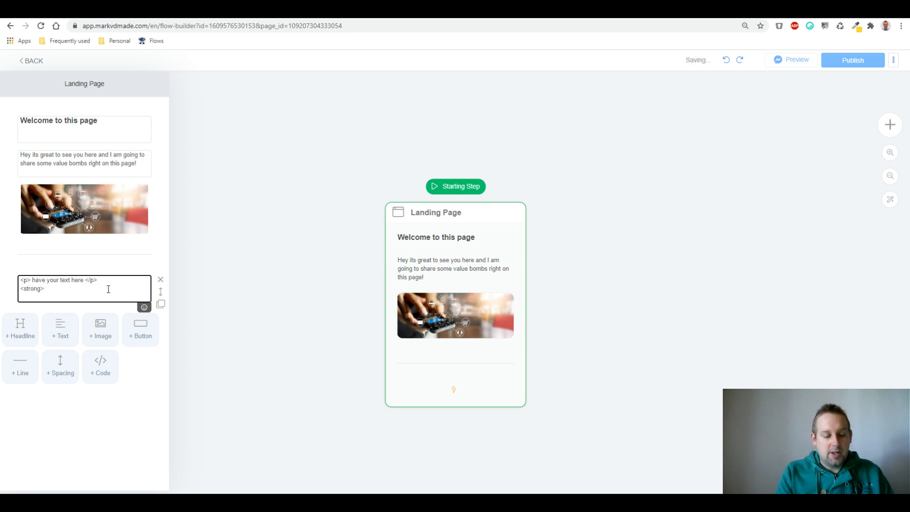
text(this should b)
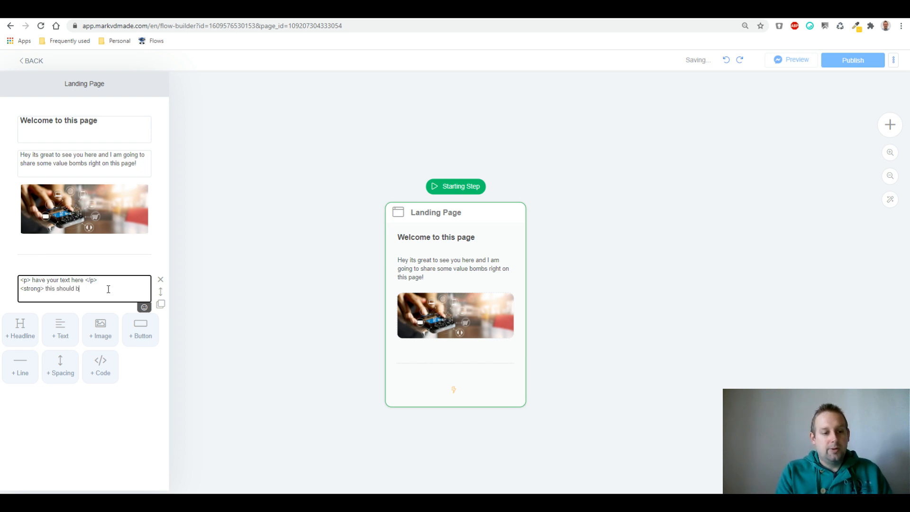
text(old)
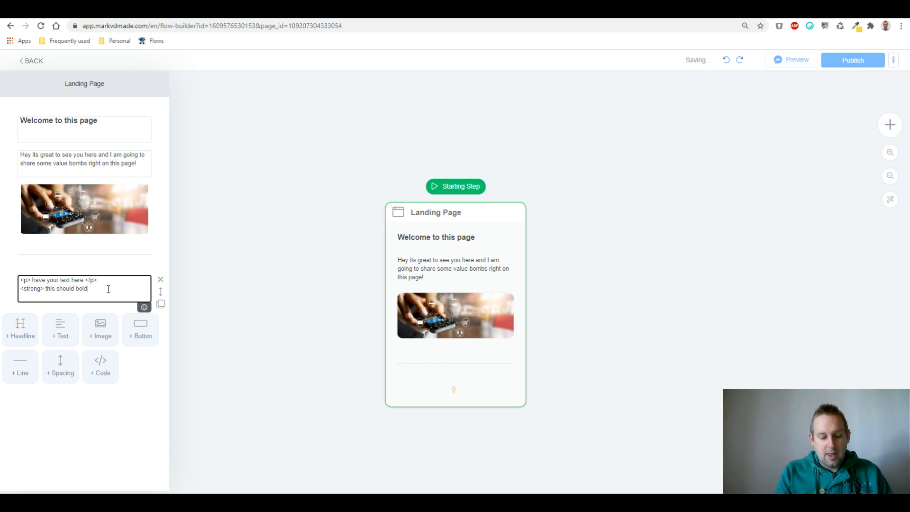
text(>)
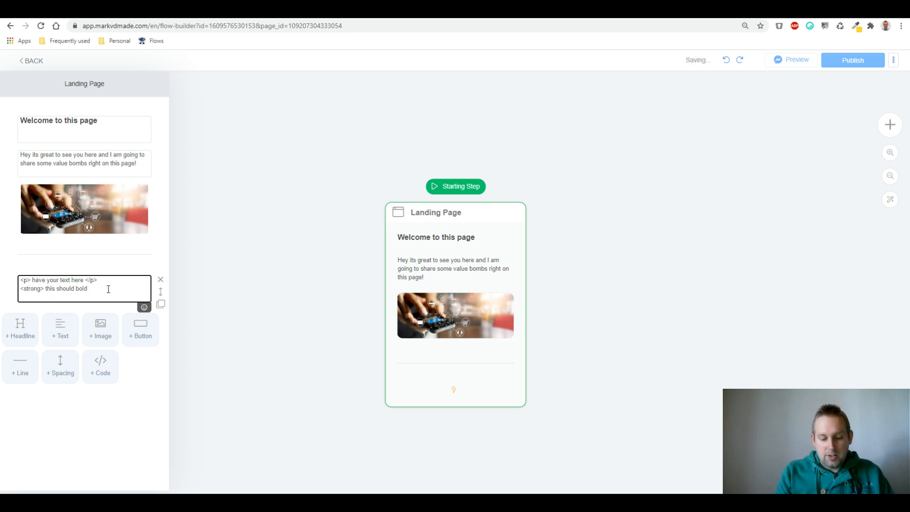
text( </strong>)
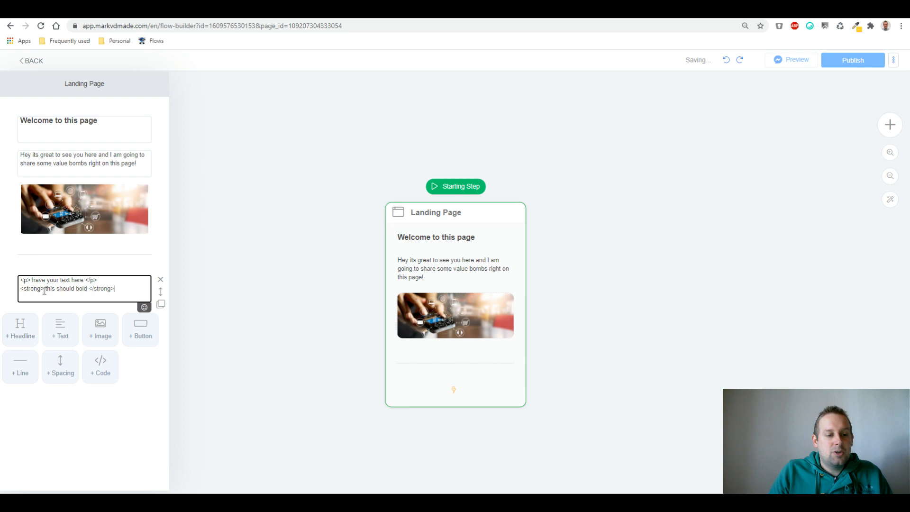
- Publish the landing page, reload its live version and check the plain paragraph and the bold line below the divider
click(746, 289)
click(870, 70)
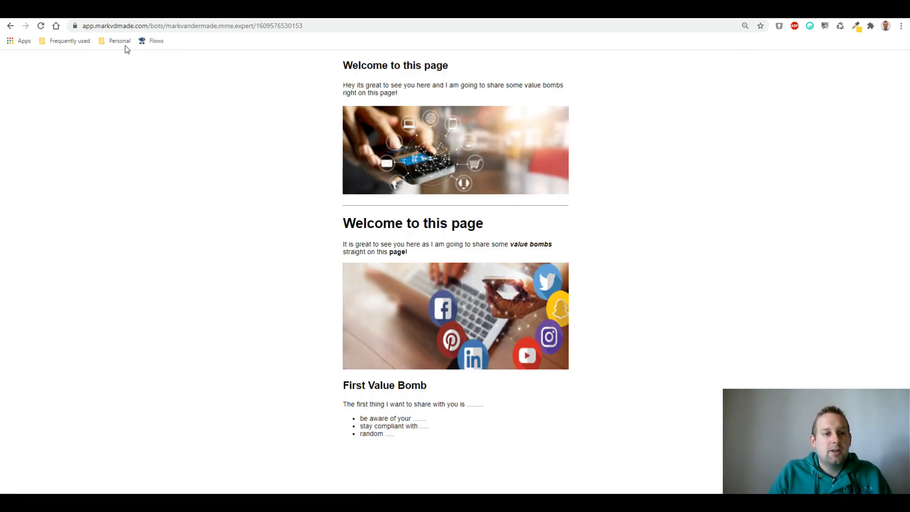
click(41, 26)
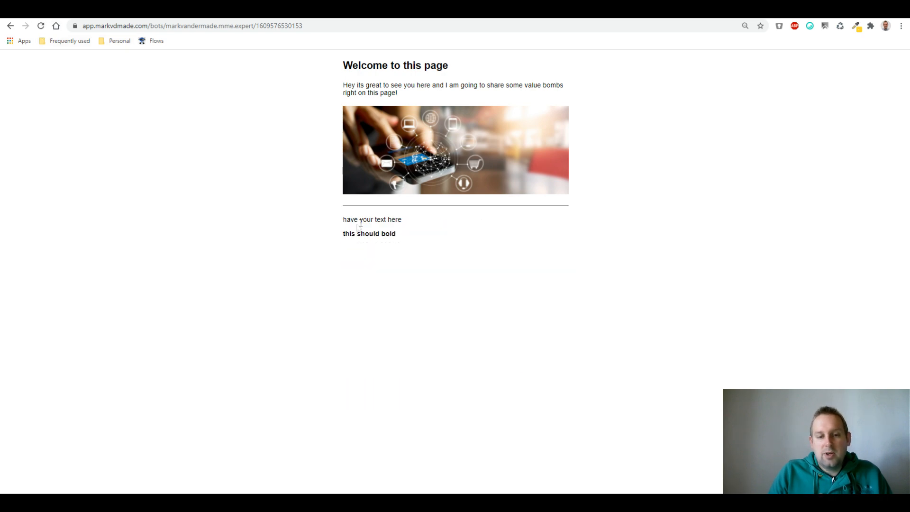
drag(339, 226, 408, 222)
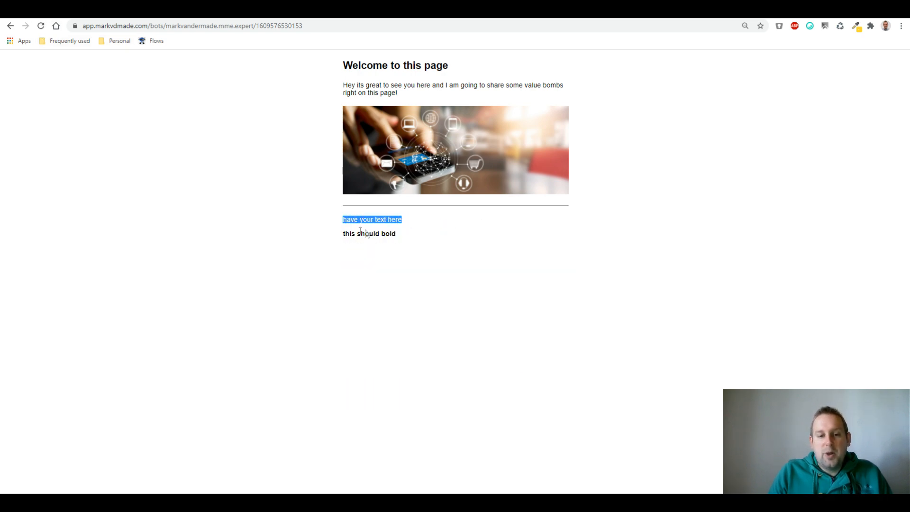
drag(347, 235, 400, 235)
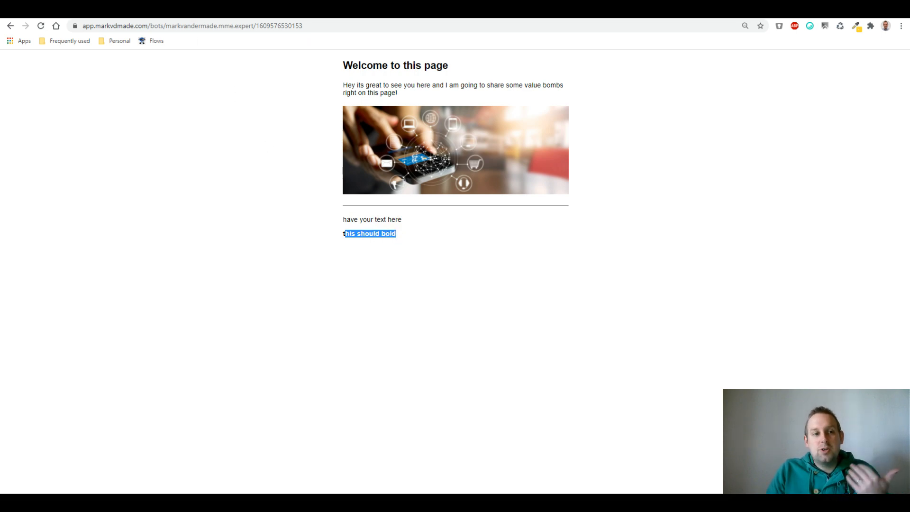
- Return to the flow builder and clear both hand-written lines from the landing page's code block
click(52, 10)
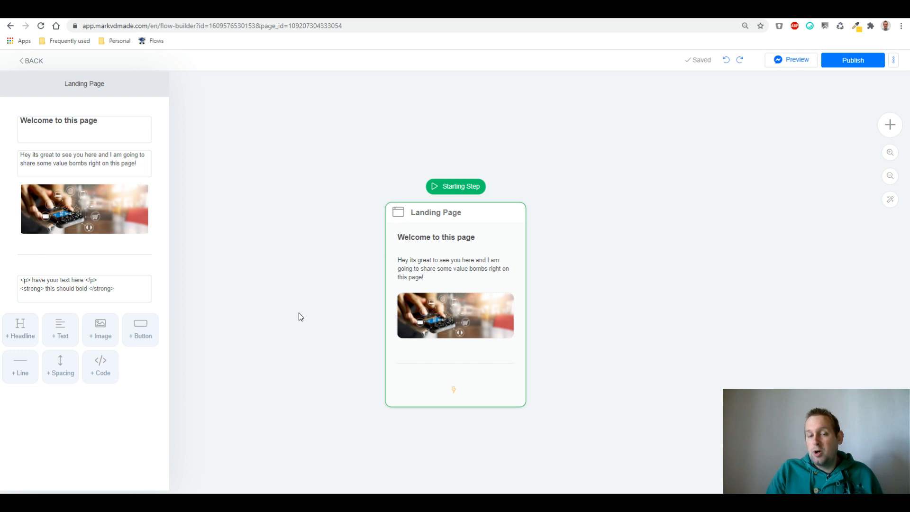
click(71, 203)
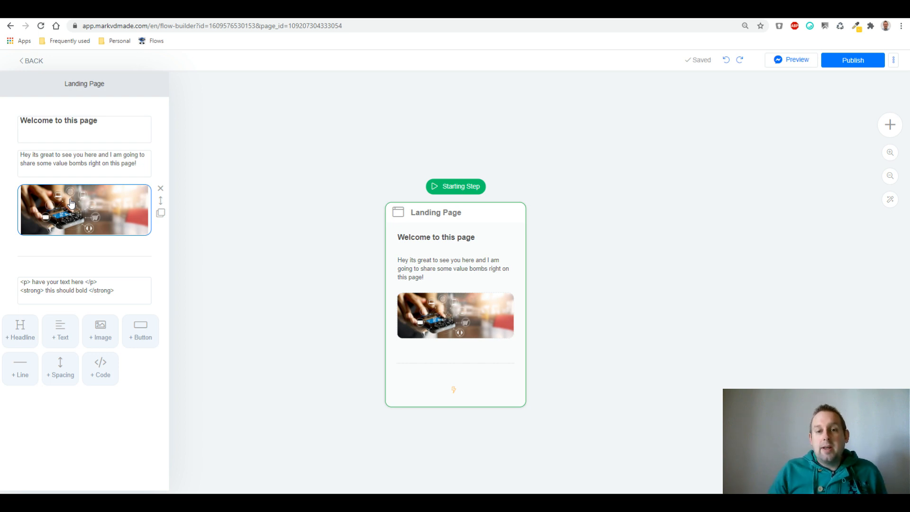
click(101, 367)
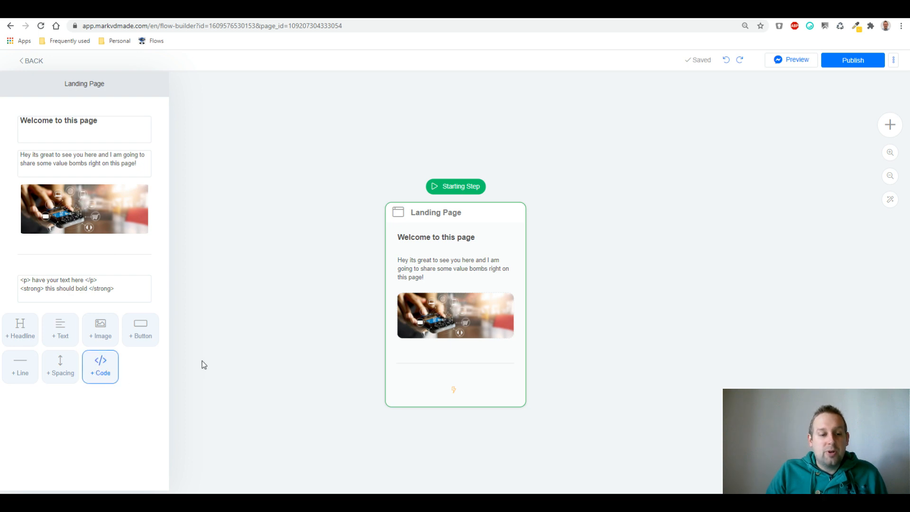
click(130, 296)
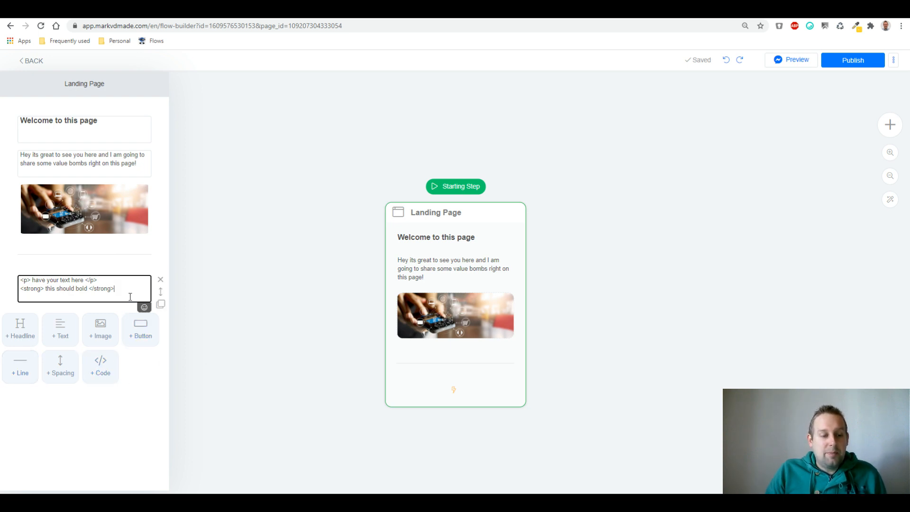
key(shift+Home)
key(shift+Up)
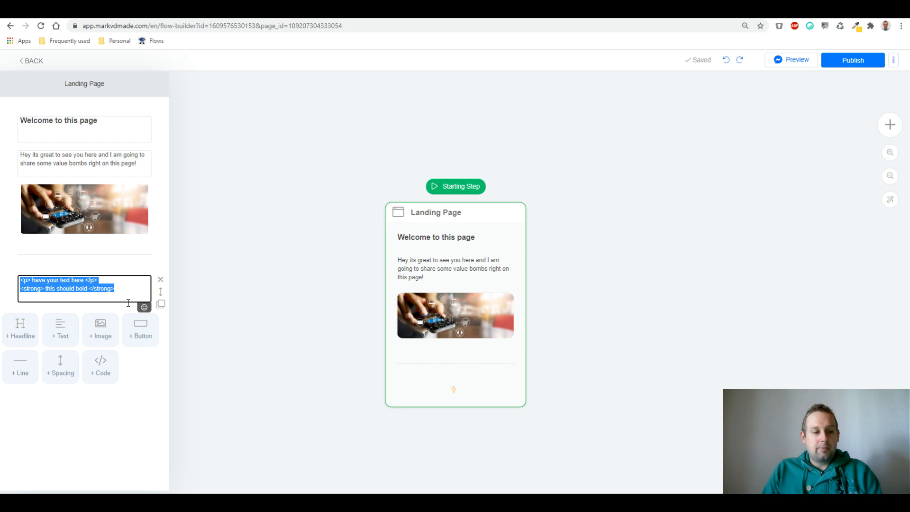
key(BackSpace)
click(130, 233)
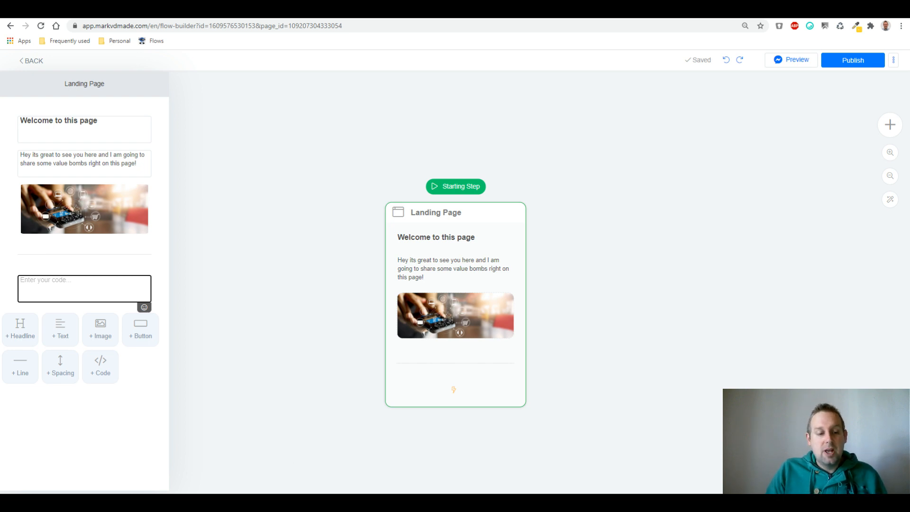
- Examine the finished Template Club sales page alongside its sale page and checkout steps in the flow builder
click(76, 13)
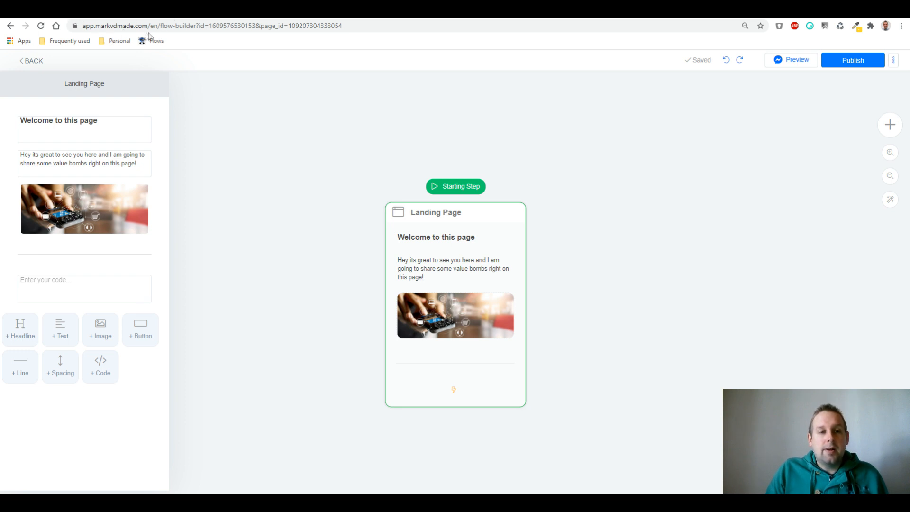
key(ctrl+Tab)
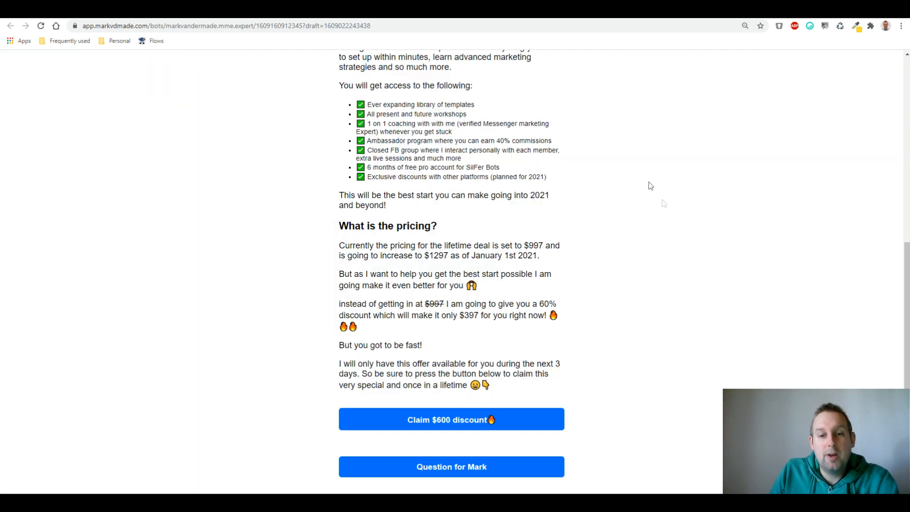
scroll(580, 183, up, 7)
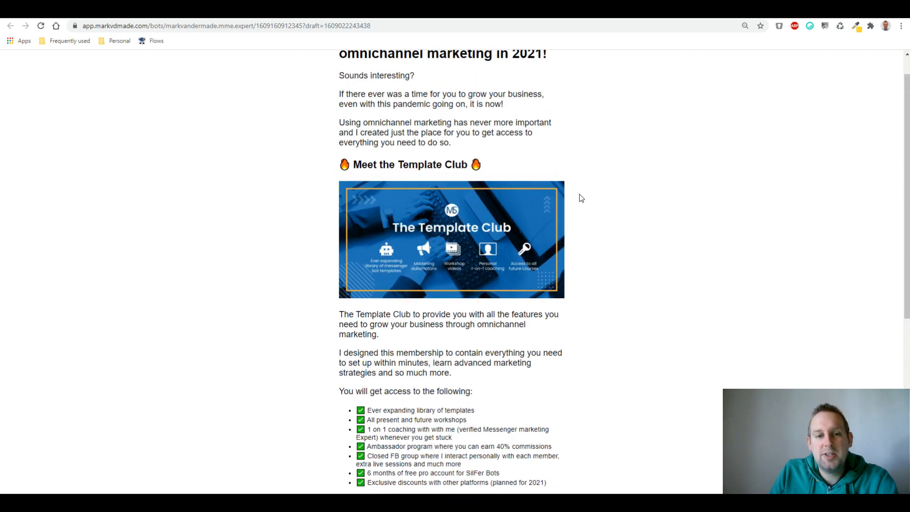
click(165, 11)
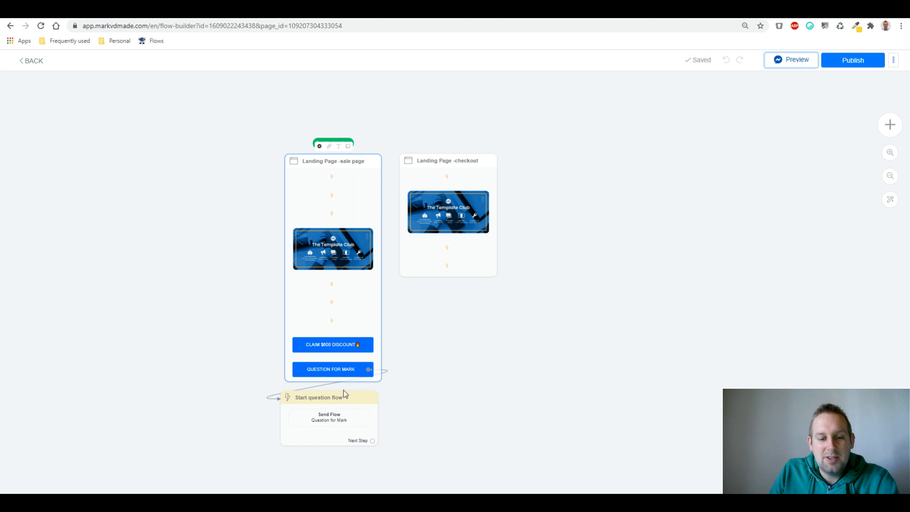
click(282, 12)
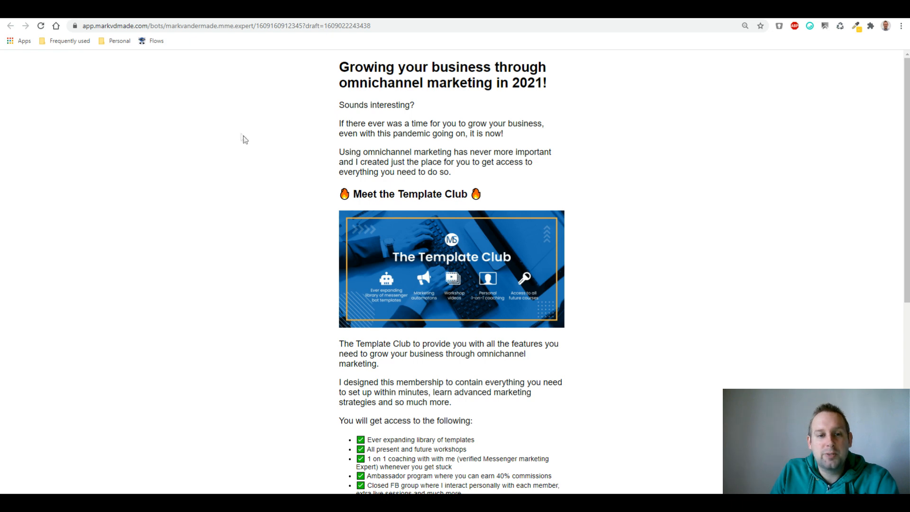
click(184, 11)
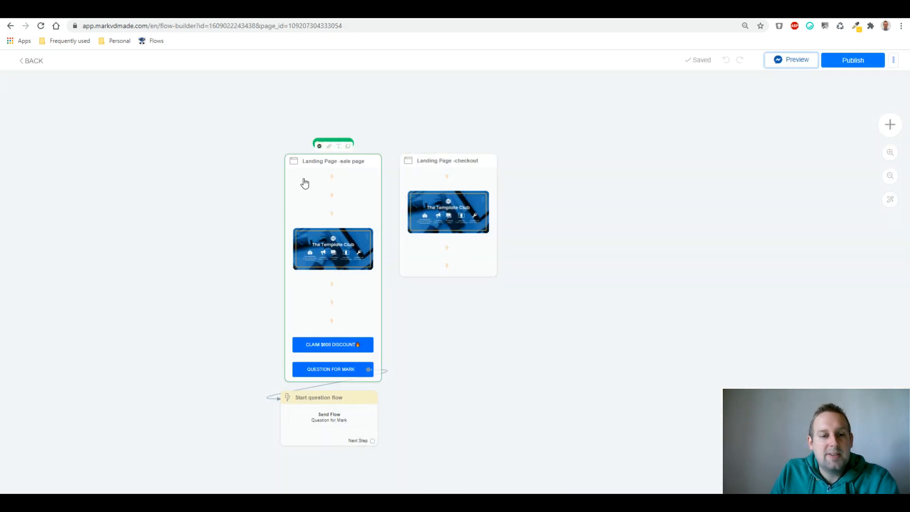
click(184, 163)
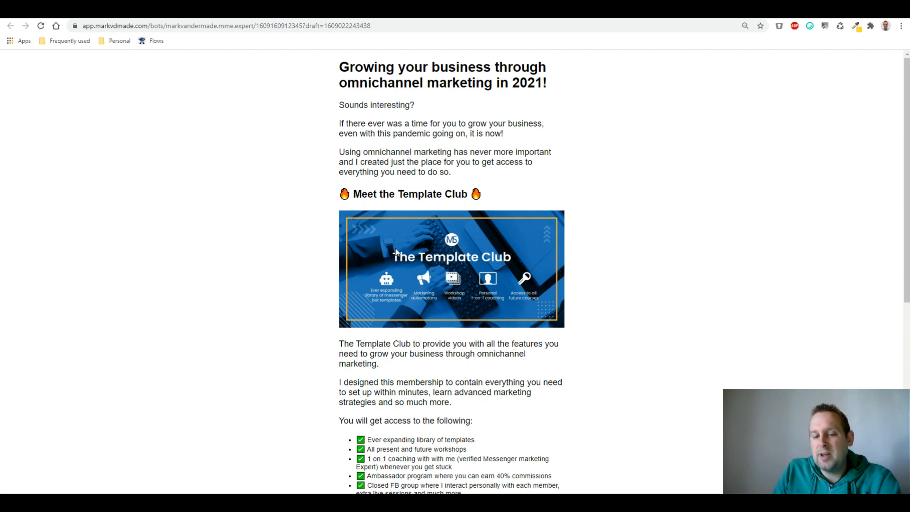
- Compare the Template Club page's bulleted feature list with the sale page's HTML code blocks, down to its closing buttons
scroll(396, 253, down, 3)
drag(372, 297, 492, 298)
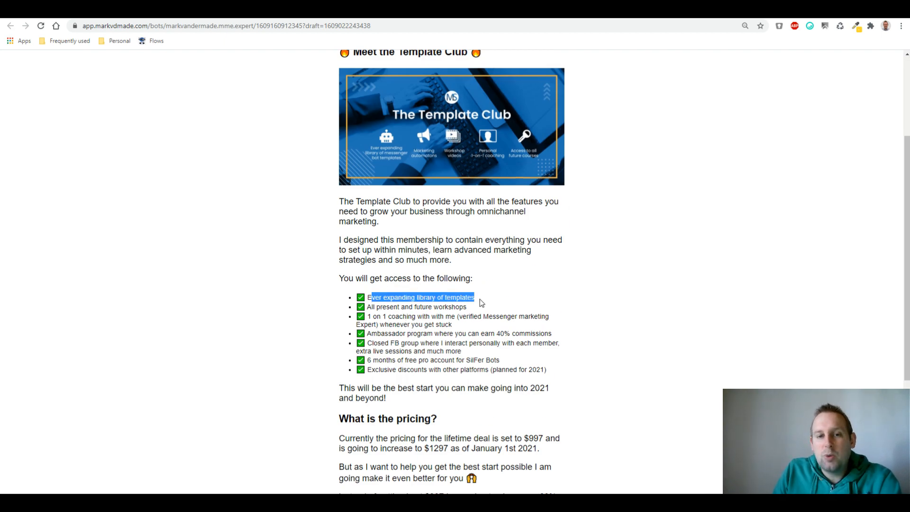
scroll(479, 300, up, 3)
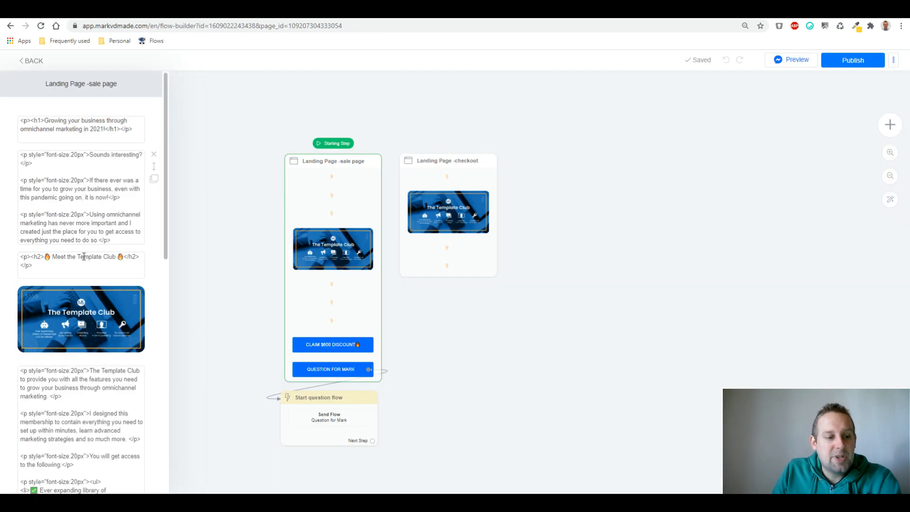
scroll(84, 256, down, 6)
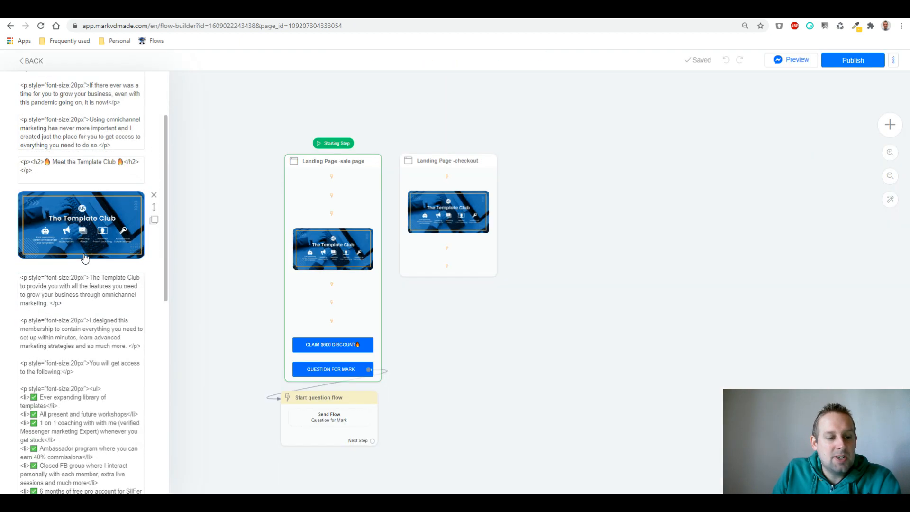
scroll(84, 254, down, 5)
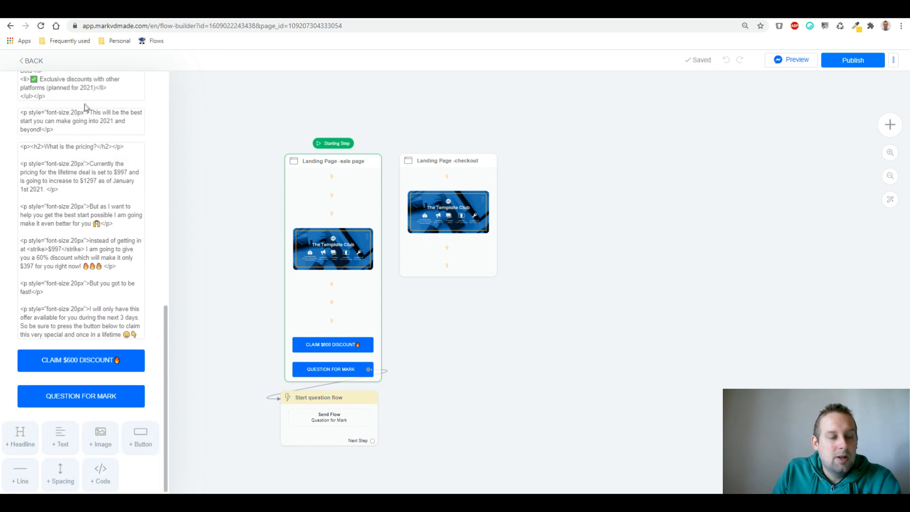
scroll(91, 185, down, 1)
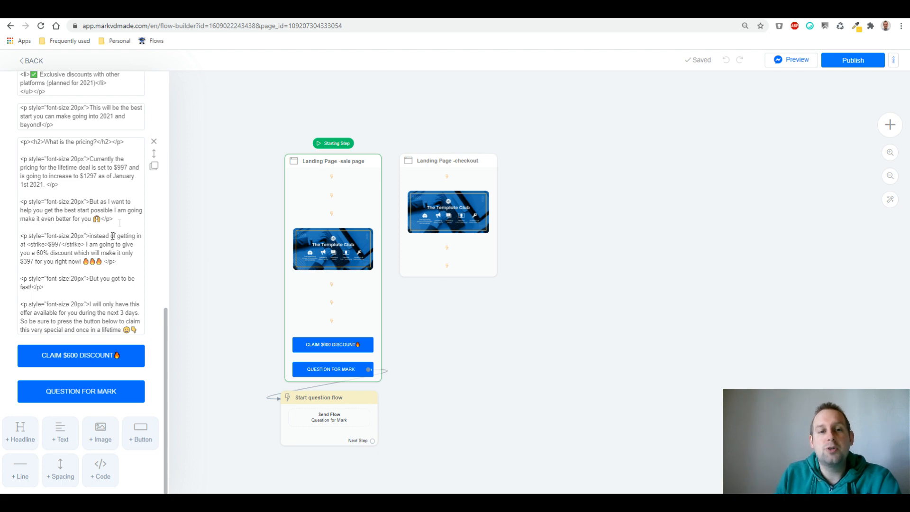
- Switch to the w3schools HTML Tutorial, open the HTML Headings lesson and read its h1 to h6 code example
click(137, 11)
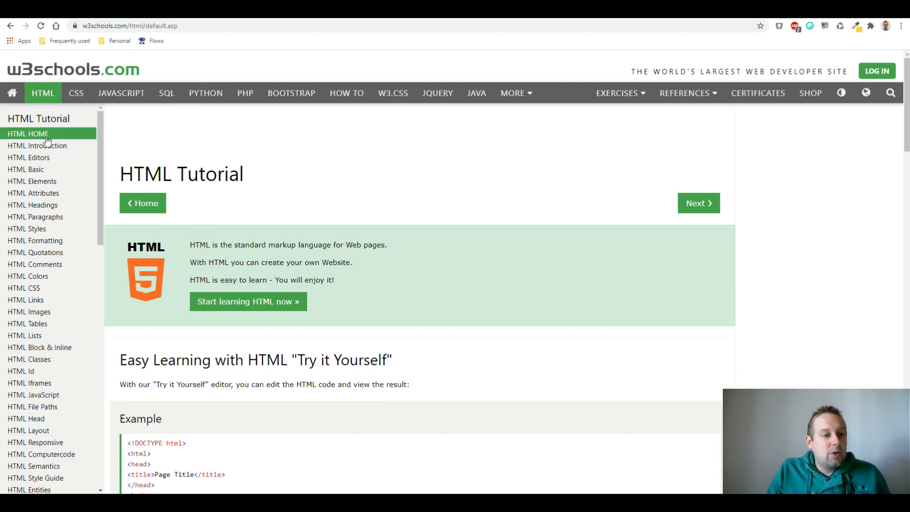
scroll(77, 148, down, 1)
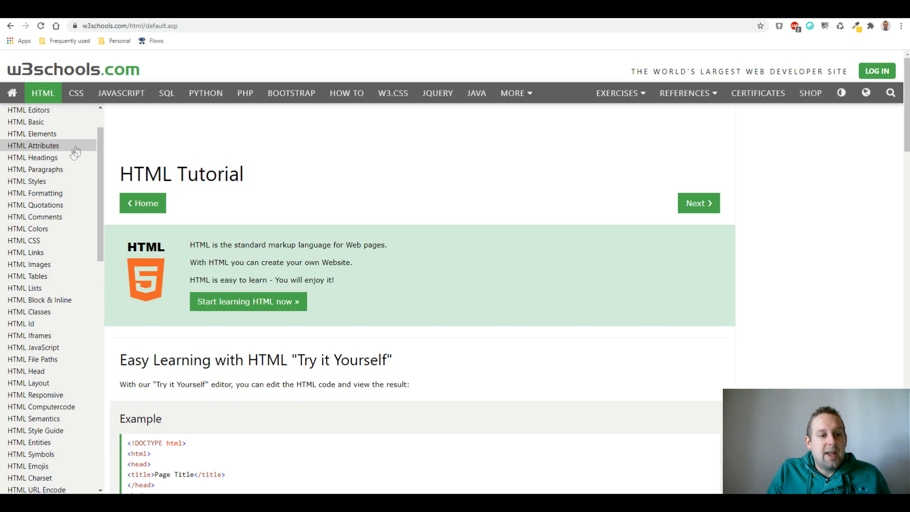
click(72, 162)
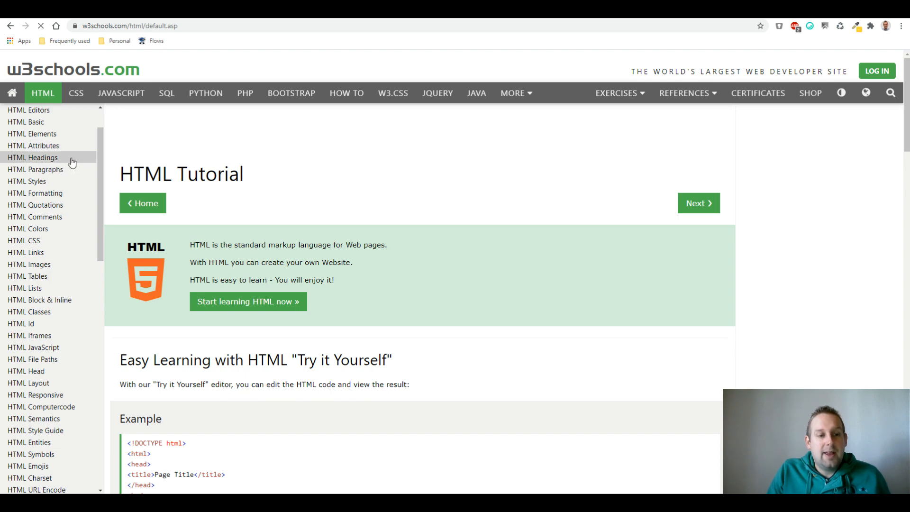
scroll(237, 232, down, 2)
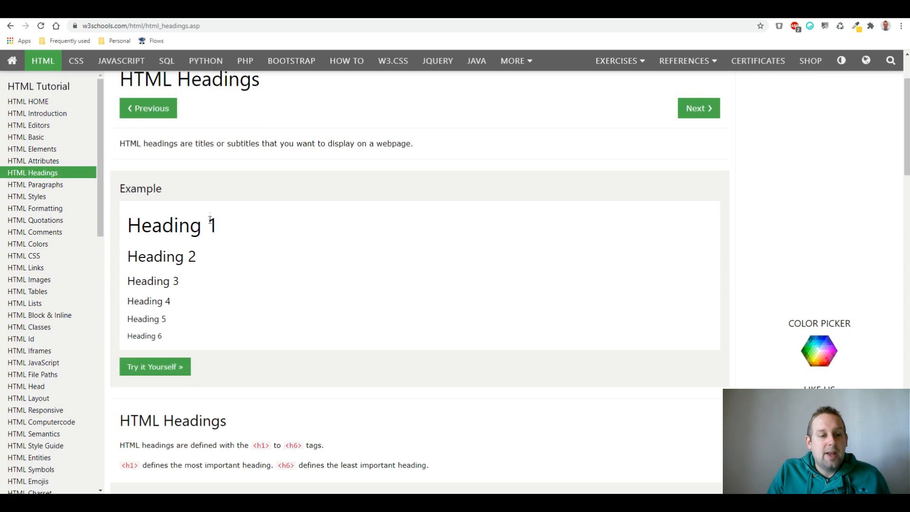
scroll(242, 322, down, 5)
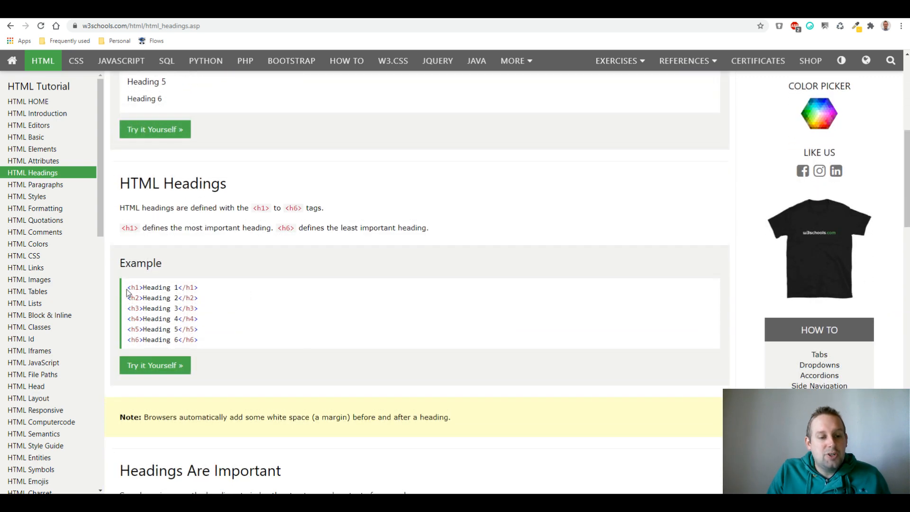
drag(127, 288, 202, 292)
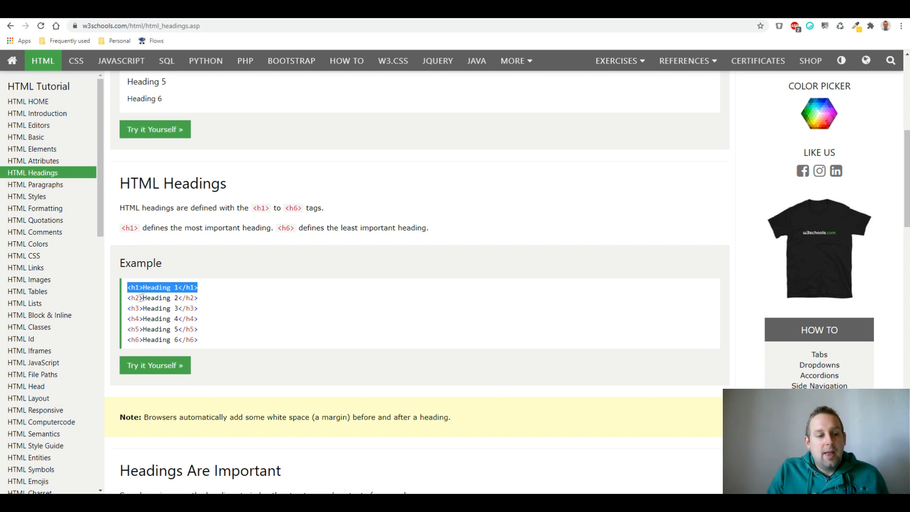
scroll(222, 360, down, 8)
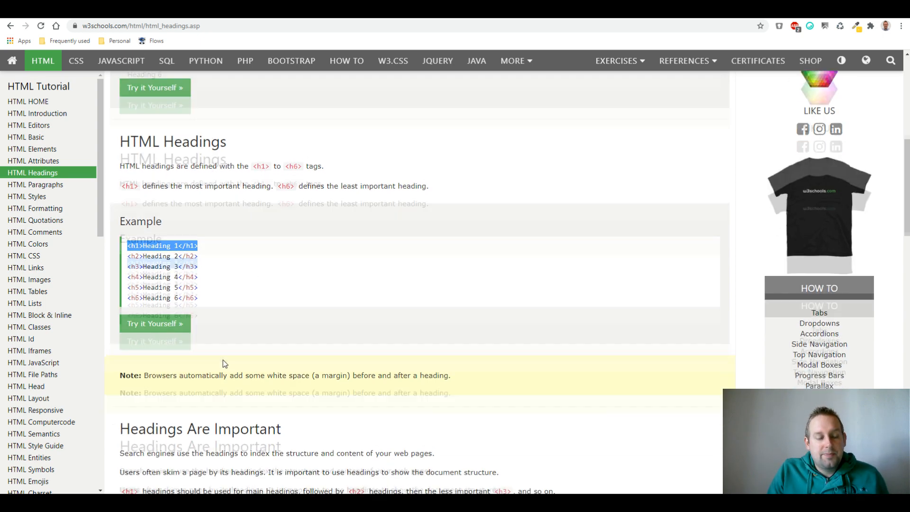
- Open the HTML Paragraphs lesson and read its p tag examples down to the HTML Display section
click(46, 185)
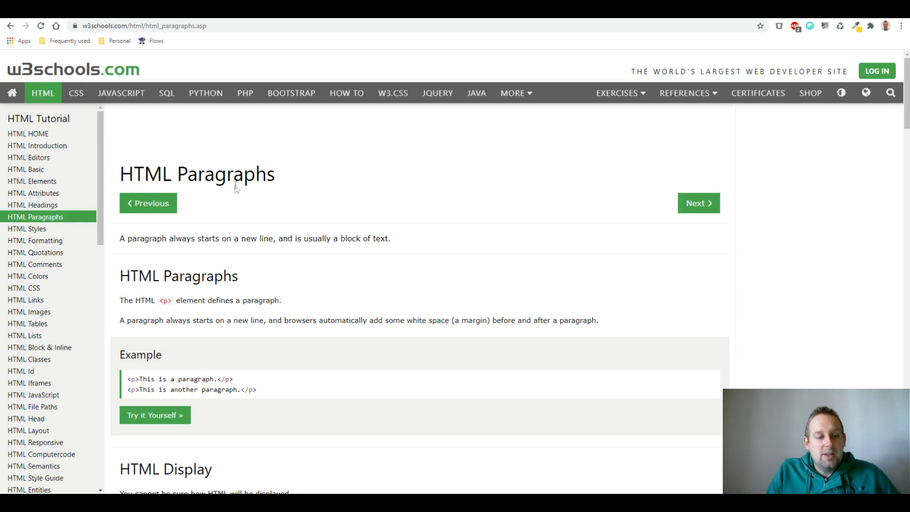
scroll(237, 187, down, 2)
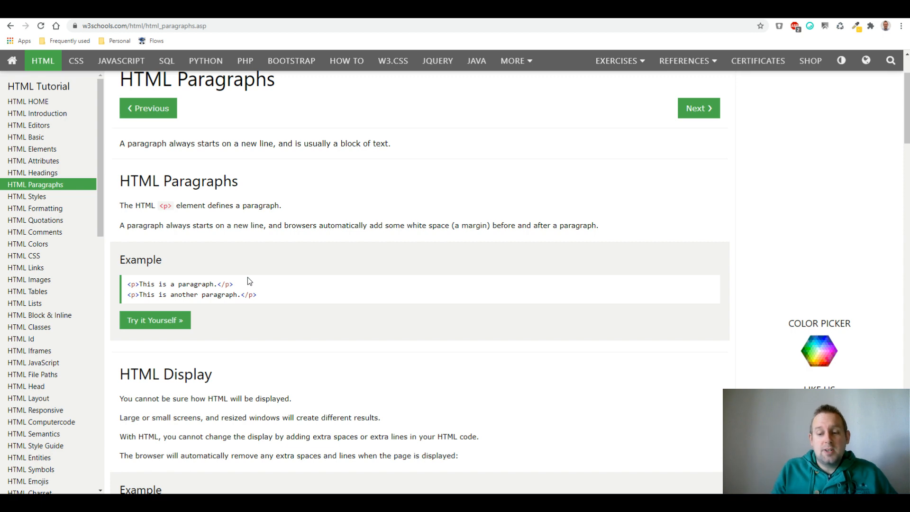
scroll(193, 276, down, 1)
scroll(192, 273, down, 4)
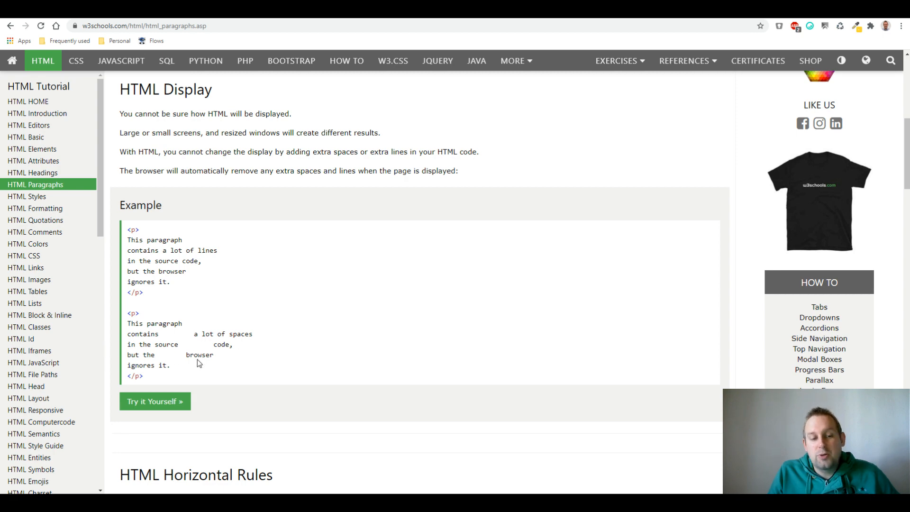
- Open the HTML Display example in the Tryit editor and compare the first paragraph's source code with its rendered line
click(155, 403)
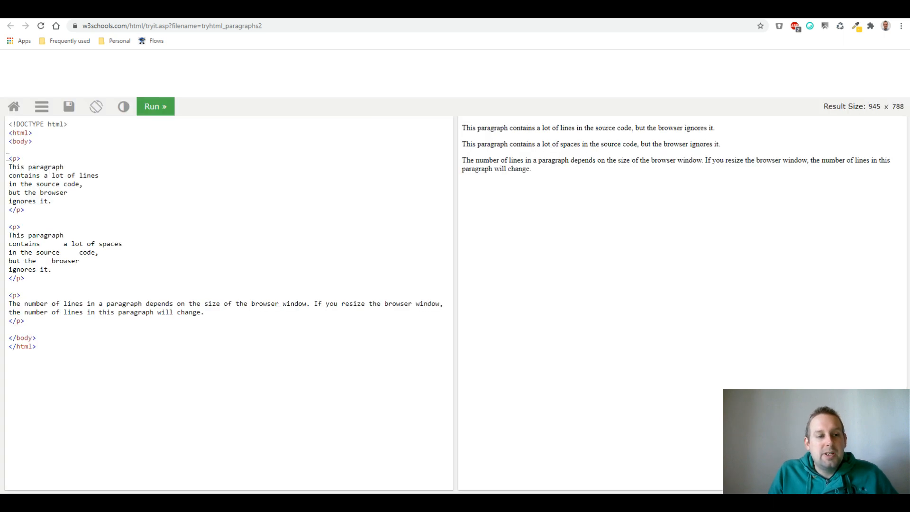
drag(10, 158, 81, 202)
click(81, 201)
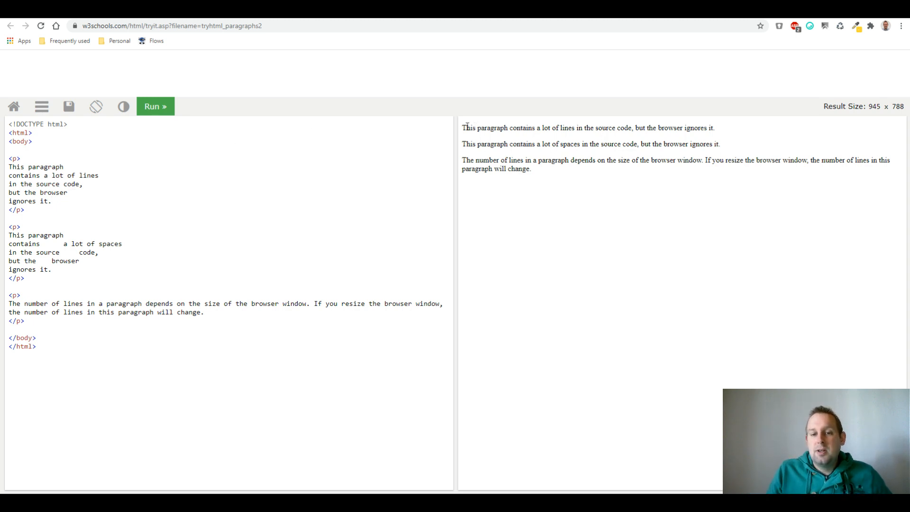
drag(461, 128, 752, 124)
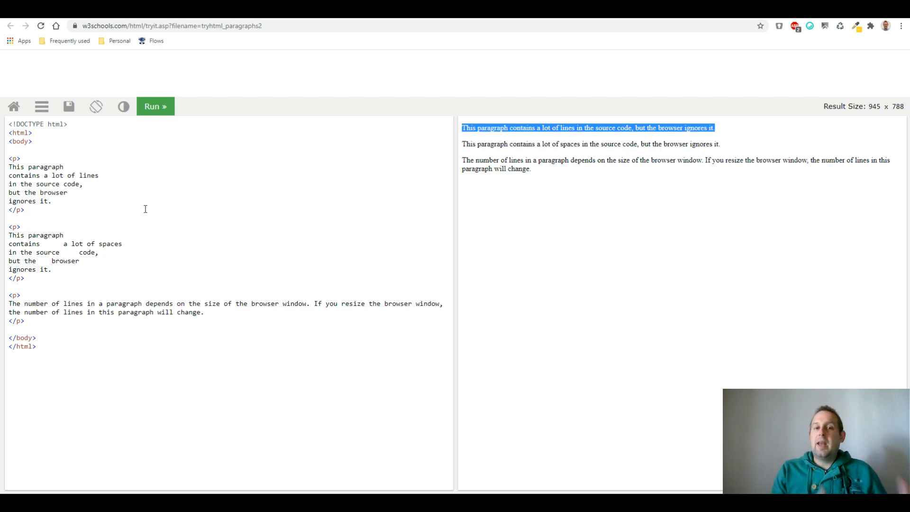
- Return to the HTML Tutorial, open the HTML Basic lesson and examine its complete HTML document example
click(97, 11)
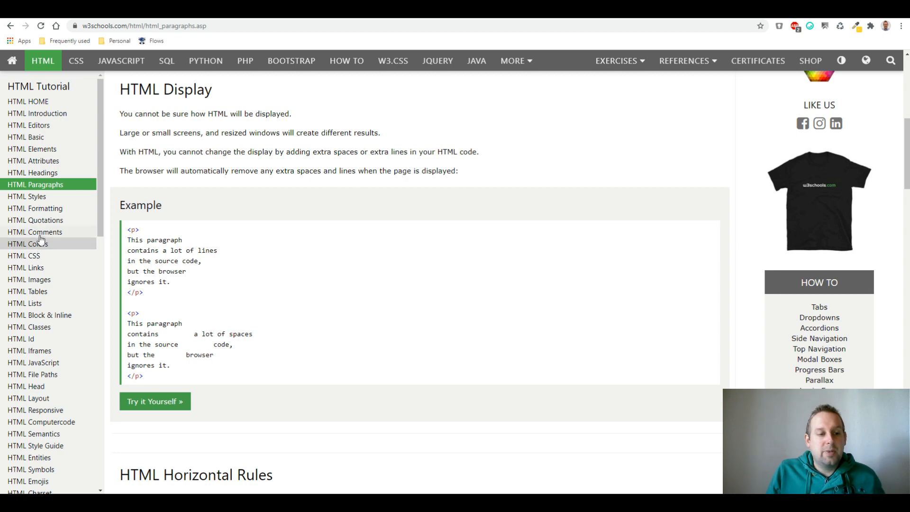
click(53, 138)
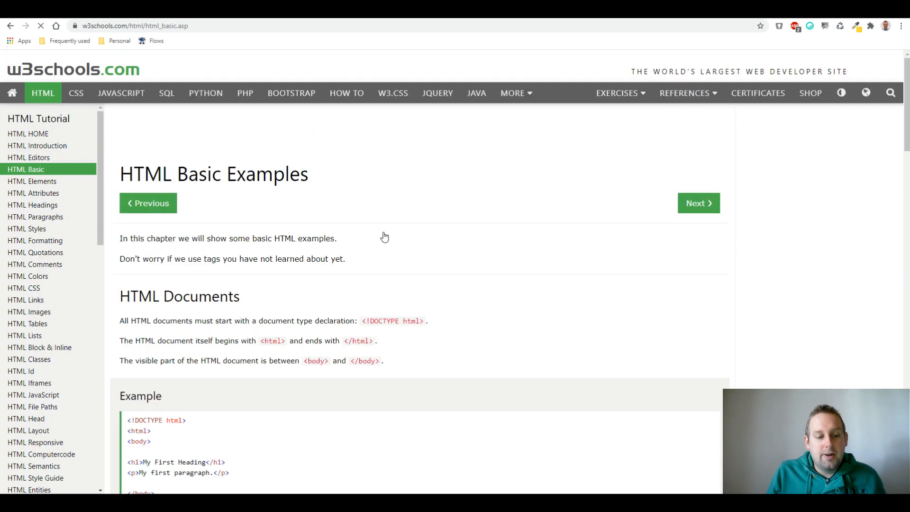
scroll(406, 228, down, 8)
scroll(405, 231, up, 4)
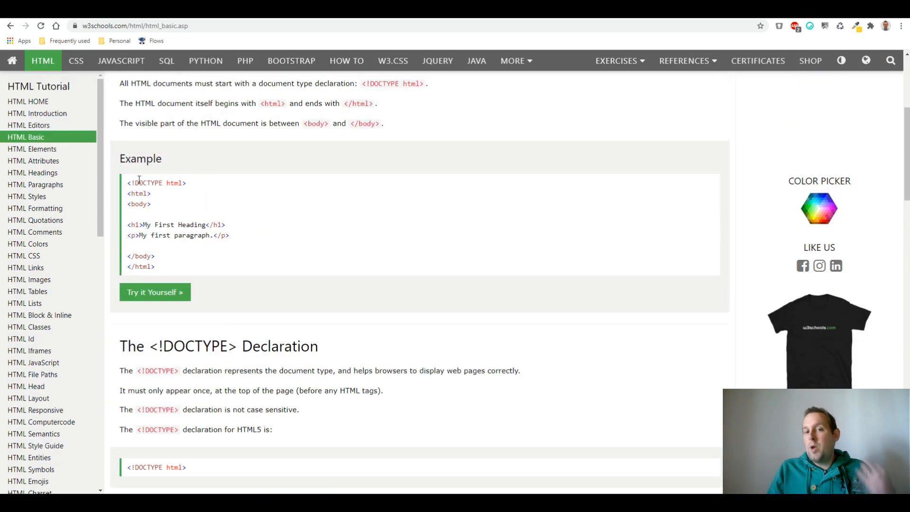
drag(128, 182, 259, 272)
click(262, 269)
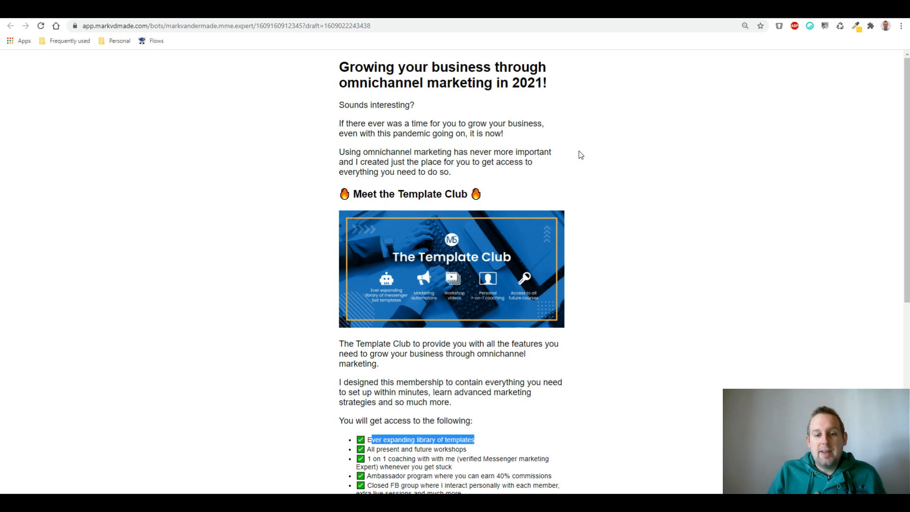
- Switch to the published Template Club sales page, review it down to its buttons, and follow the $600 discount offer to the checkout form
scroll(578, 150, down, 6)
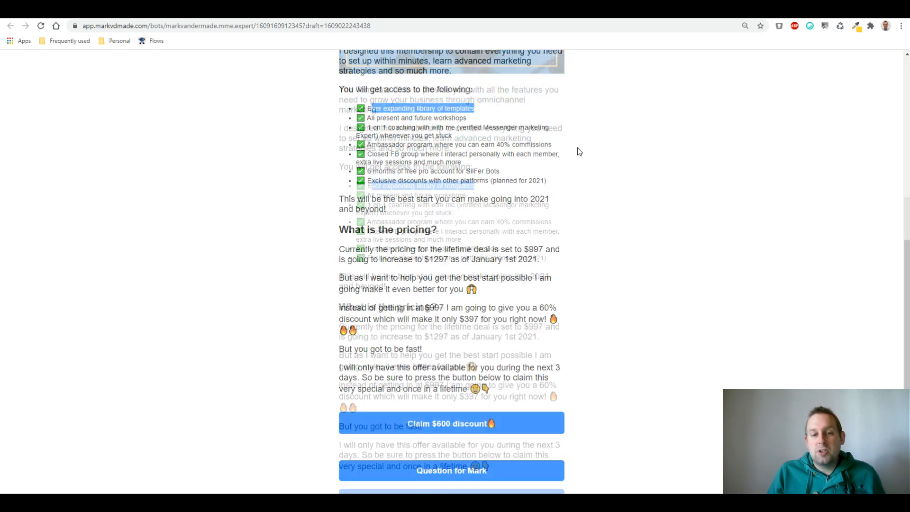
scroll(577, 150, up, 5)
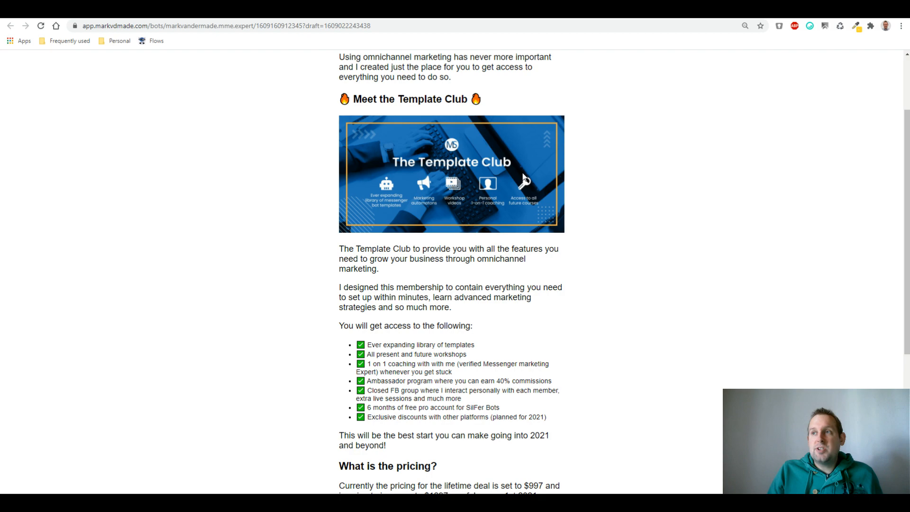
scroll(523, 180, down, 4)
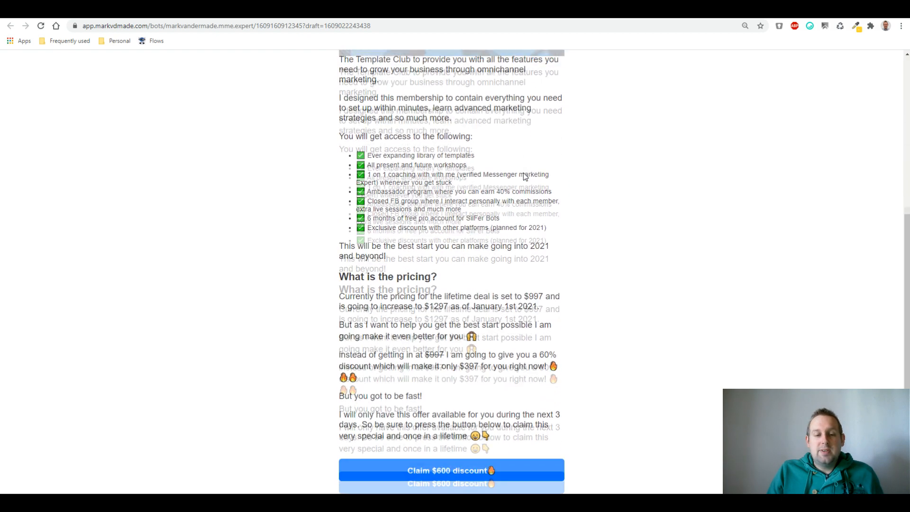
scroll(524, 173, down, 1)
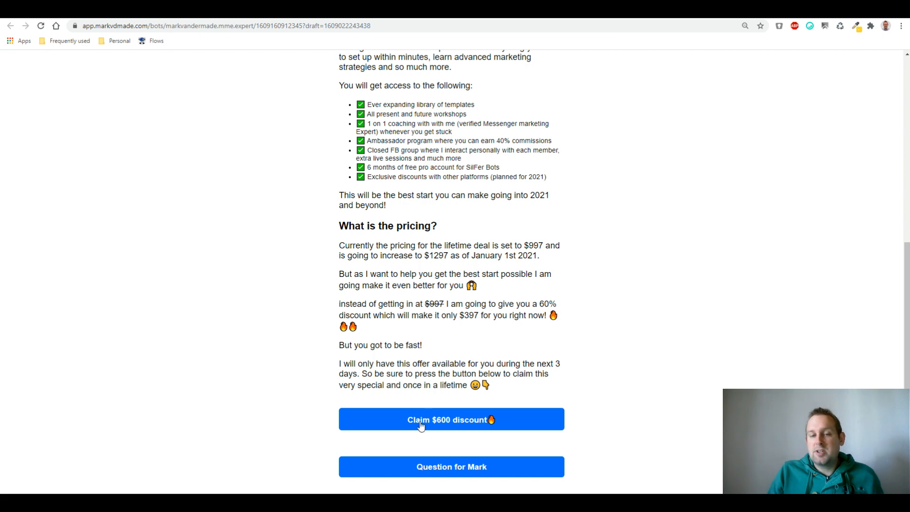
click(392, 424)
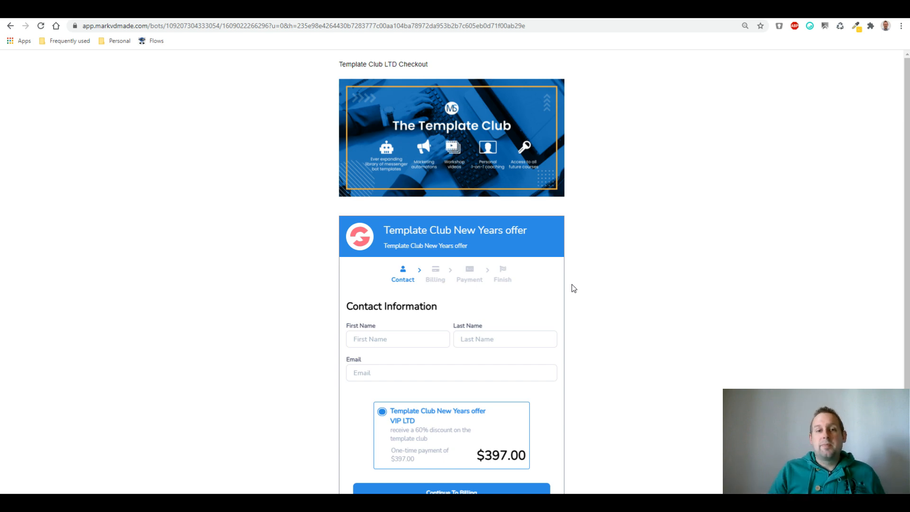
scroll(606, 274, down, 1)
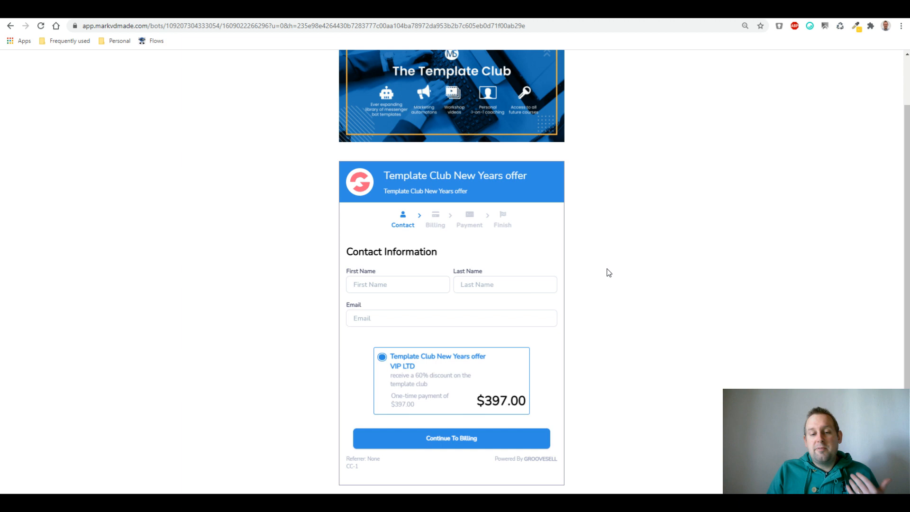